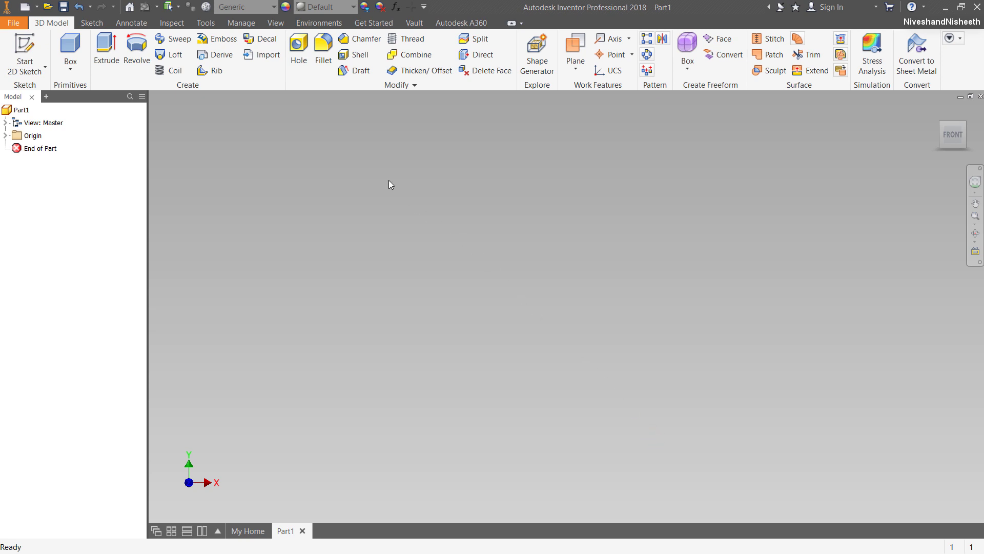
Set the document's linear and angular dimension display precision to five decimal places (5.12345)
click(209, 22)
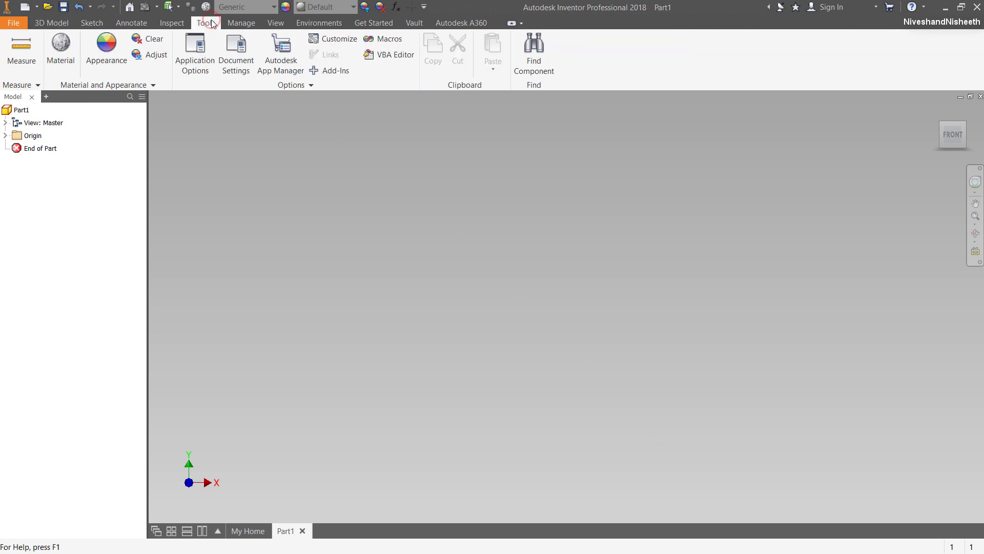
click(239, 68)
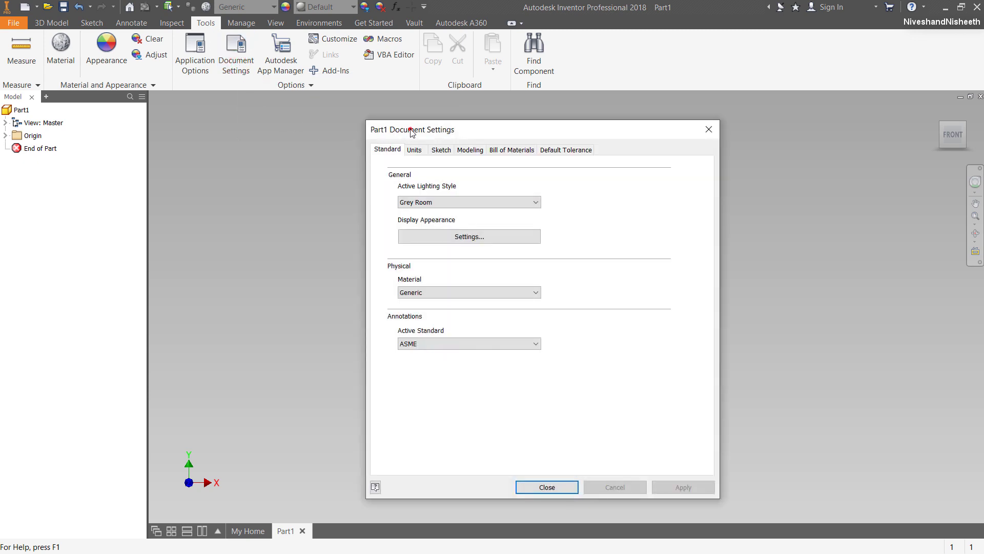
click(413, 149)
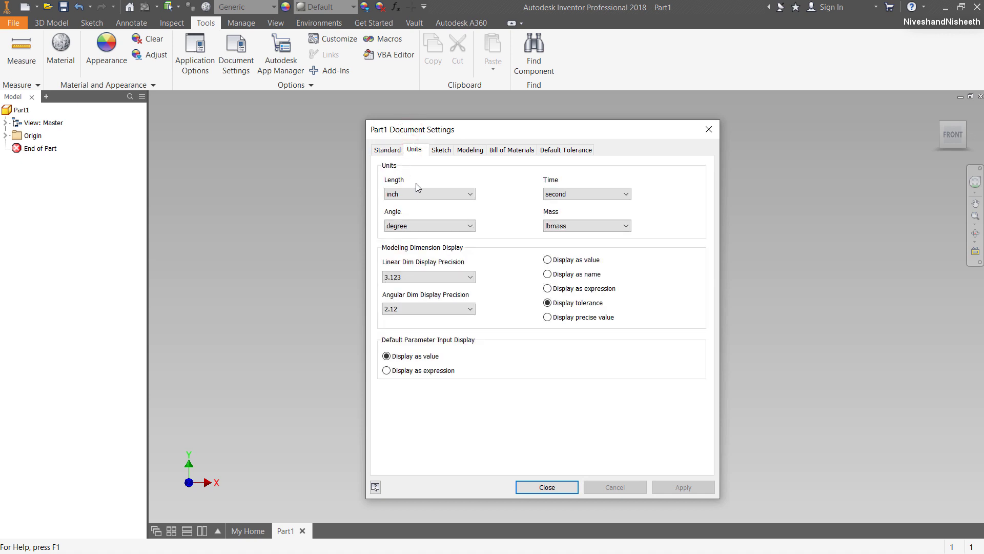
click(470, 279)
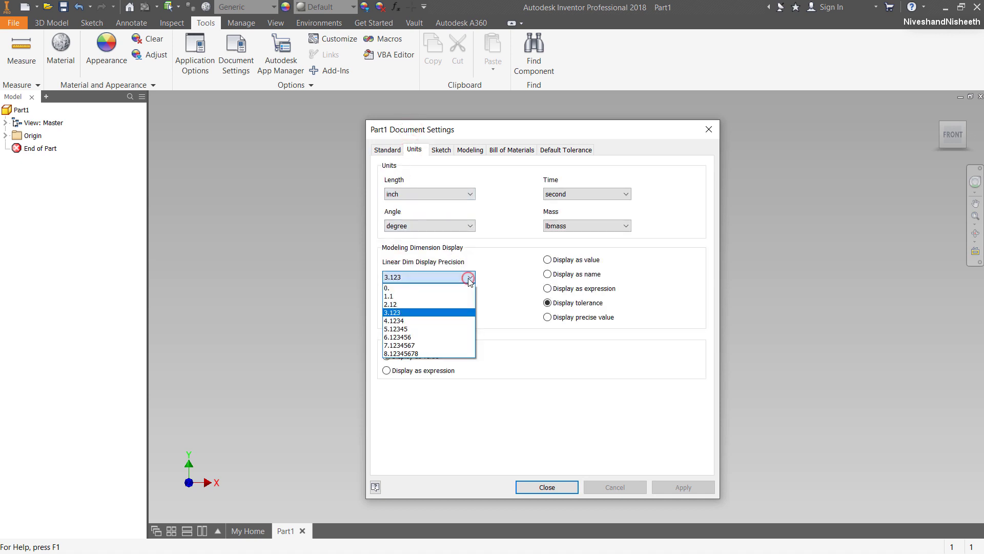
click(420, 330)
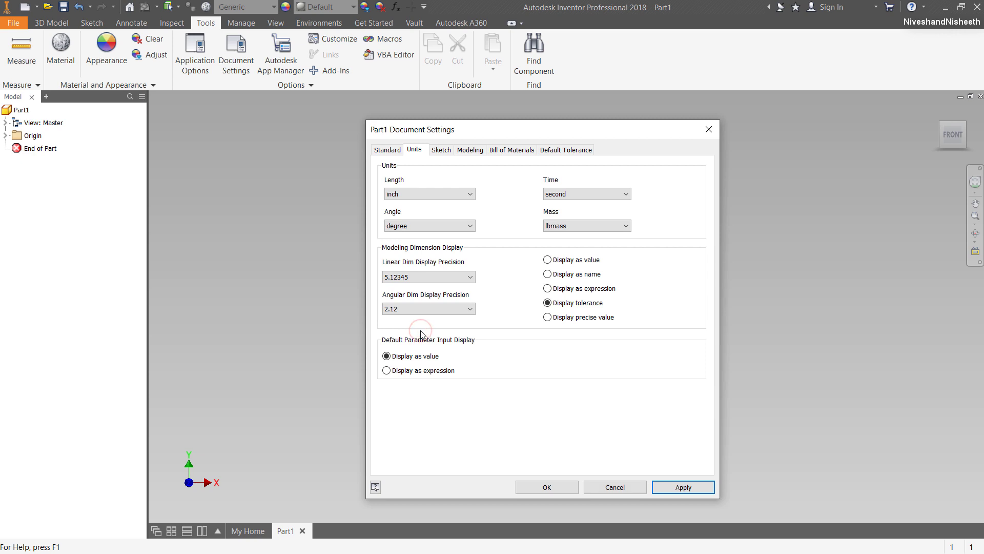
click(462, 309)
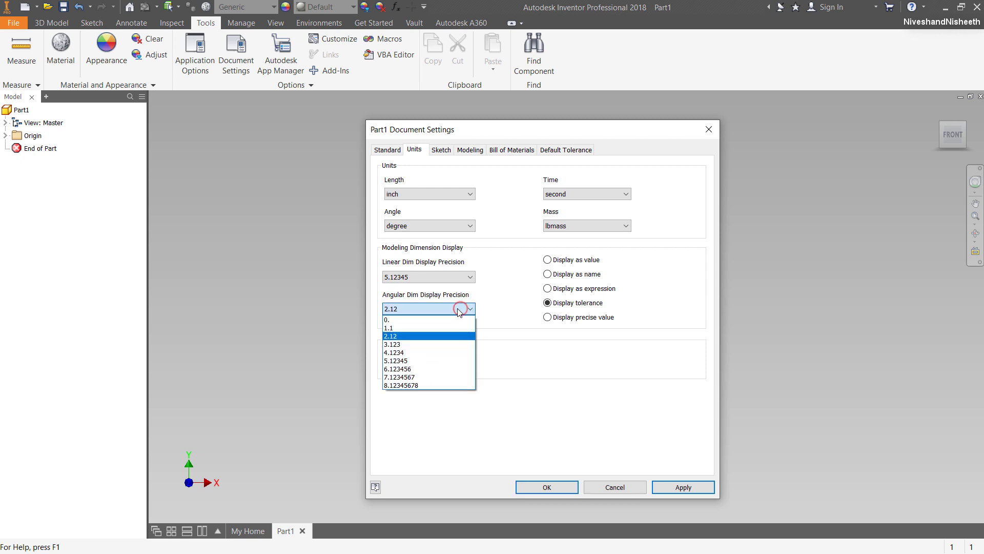
click(422, 360)
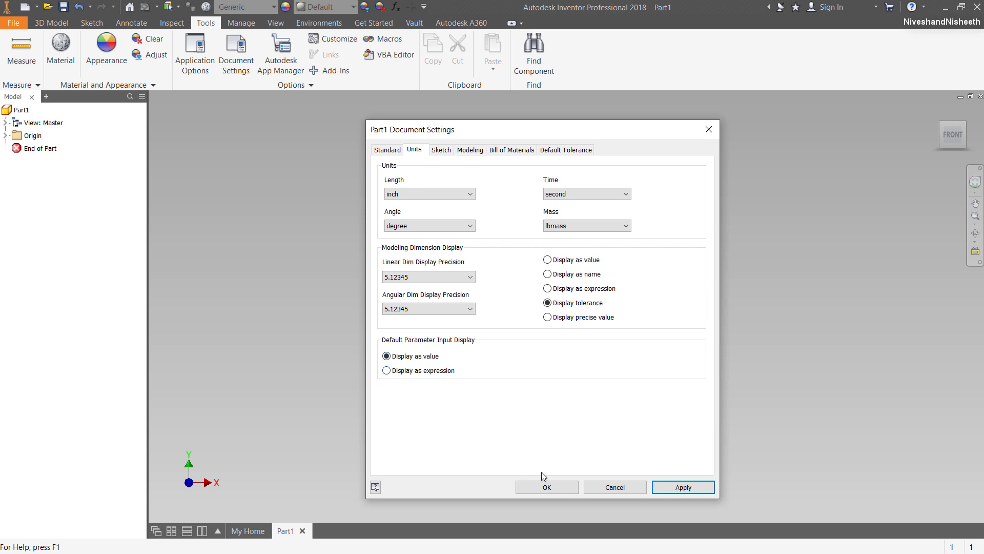
click(561, 491)
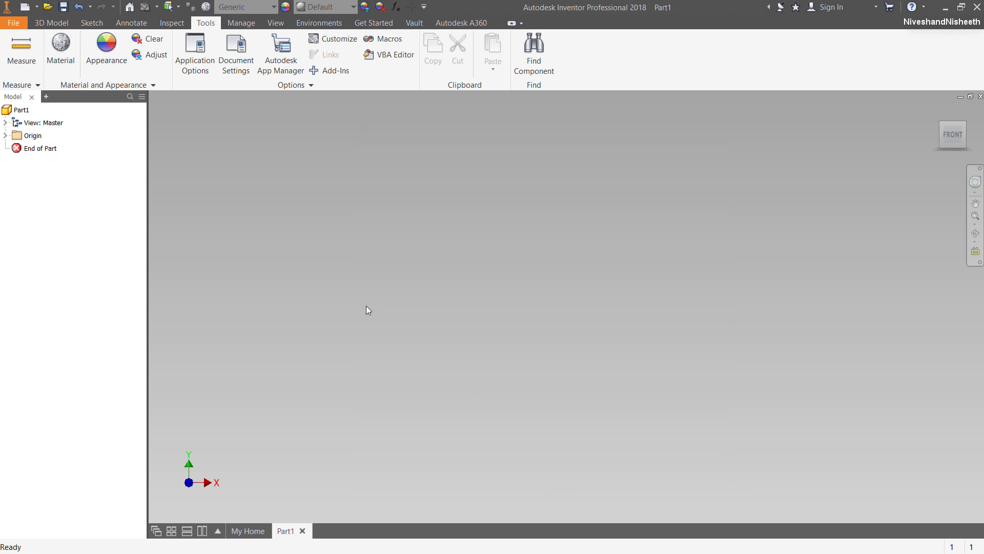
Start a new 2D sketch on the XY plane, viewed from the front
click(51, 23)
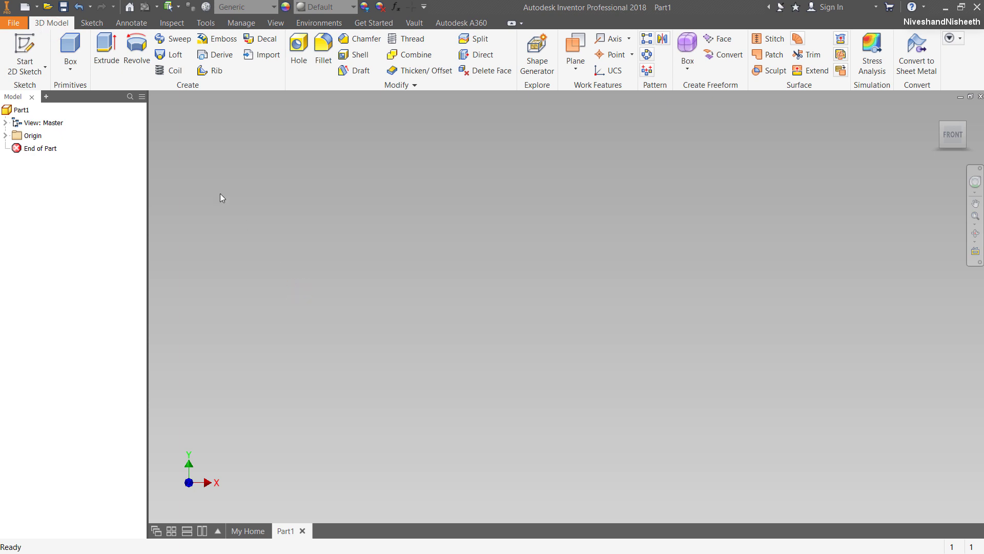
click(18, 46)
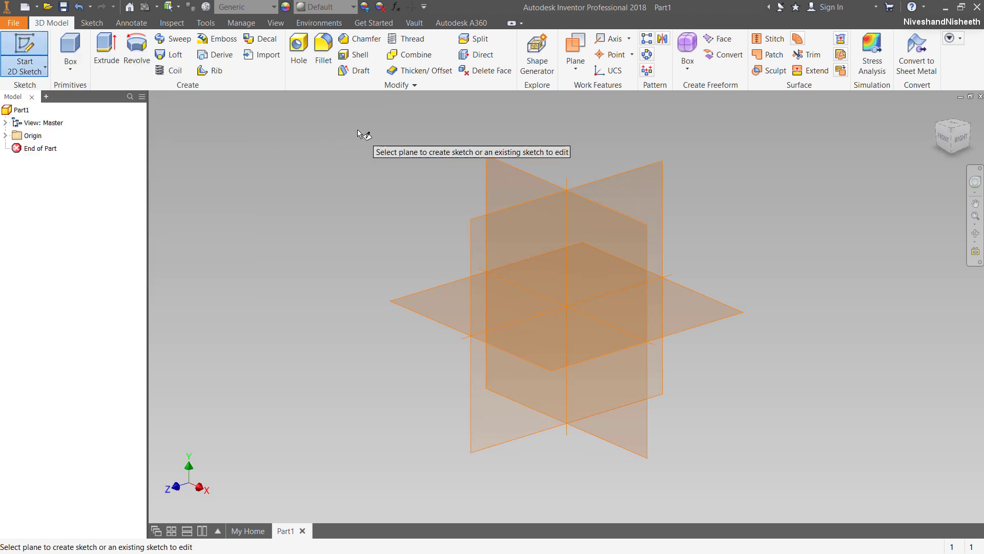
click(499, 176)
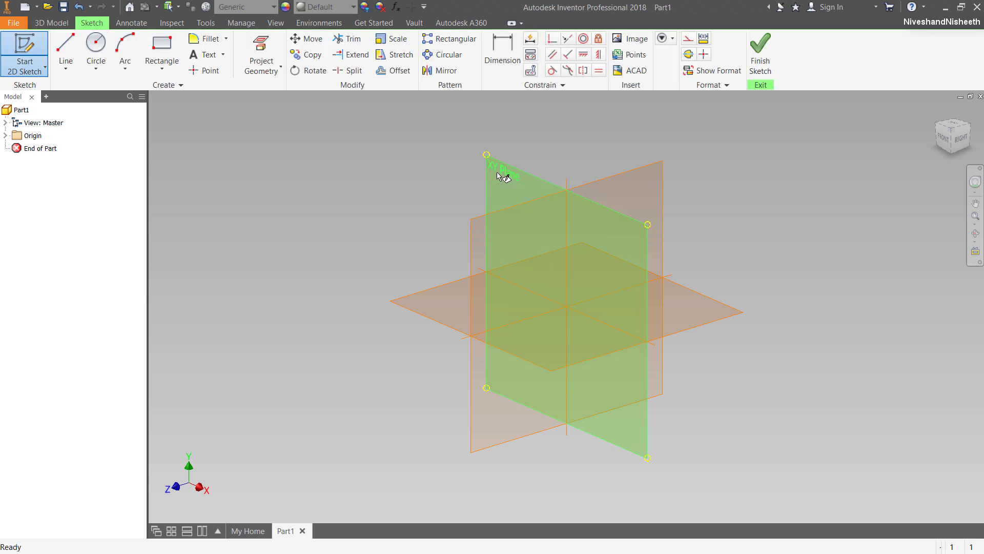
click(947, 138)
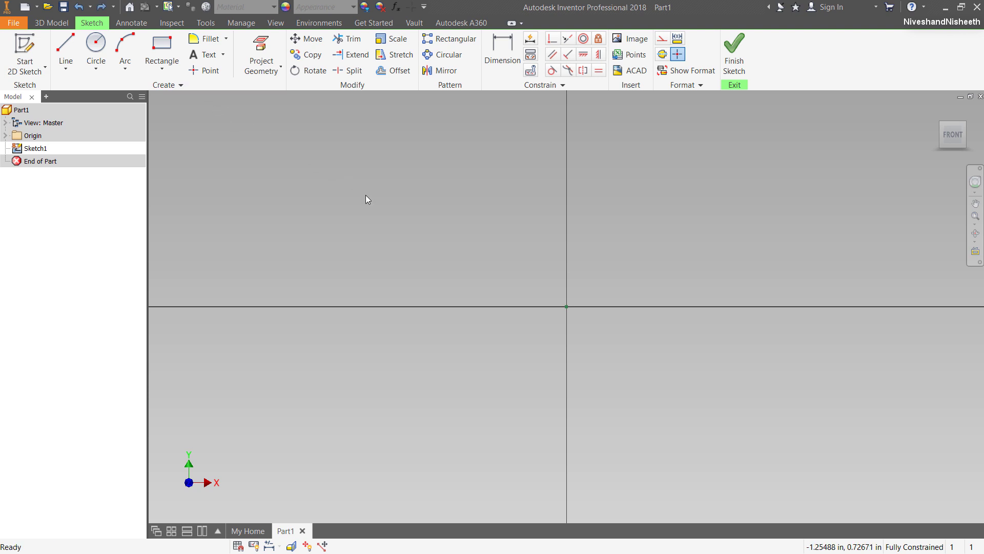
Place a sketch point above and left of the origin, at about X -1.06 in, Y 0.57 in
click(205, 72)
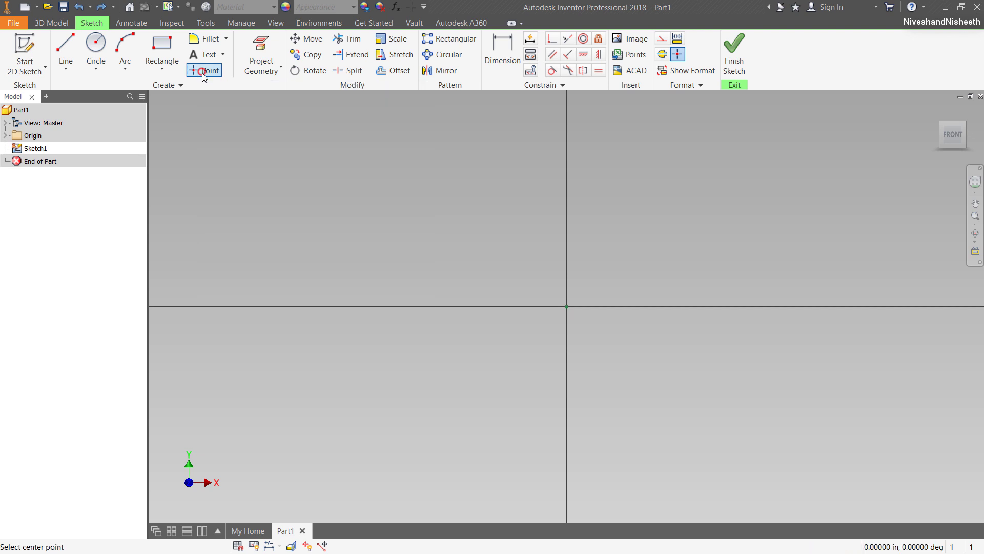
click(348, 189)
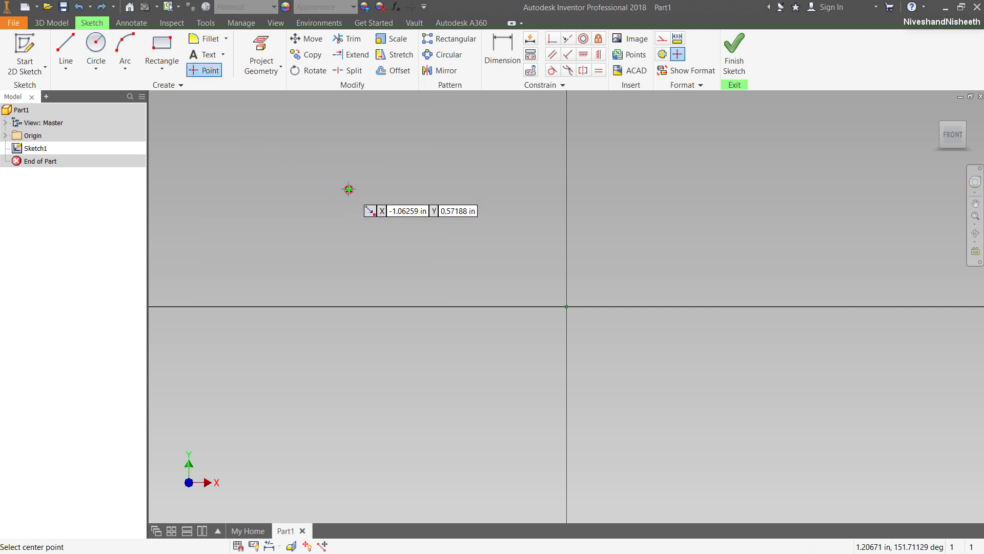
right_click(453, 189)
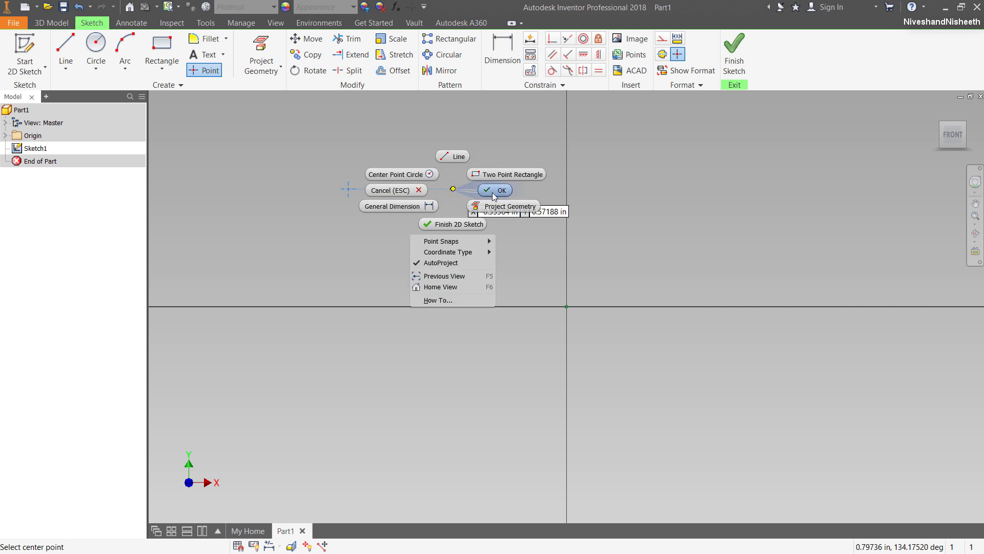
click(493, 191)
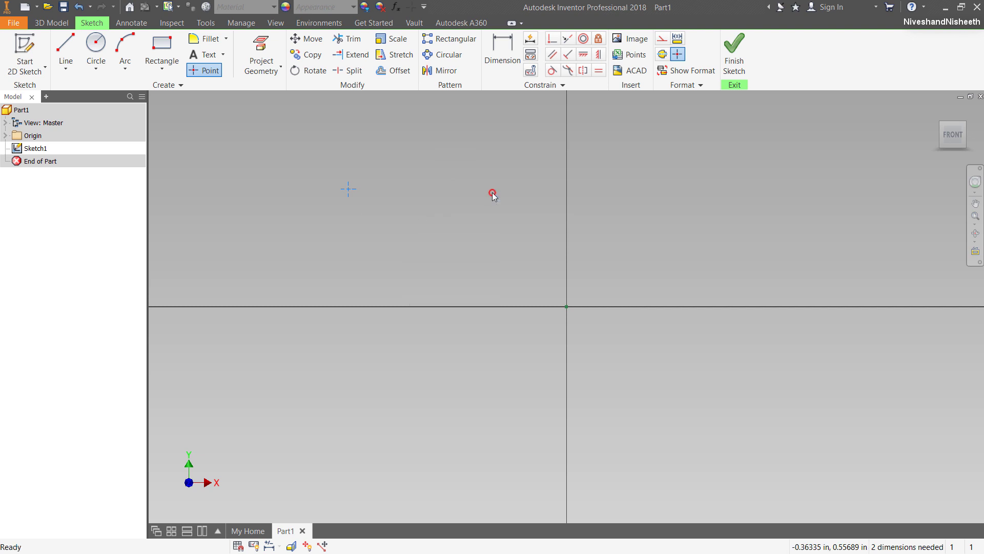
Dimension the vertical distance between the sketch point and the origin, setting it to 4 in
click(500, 53)
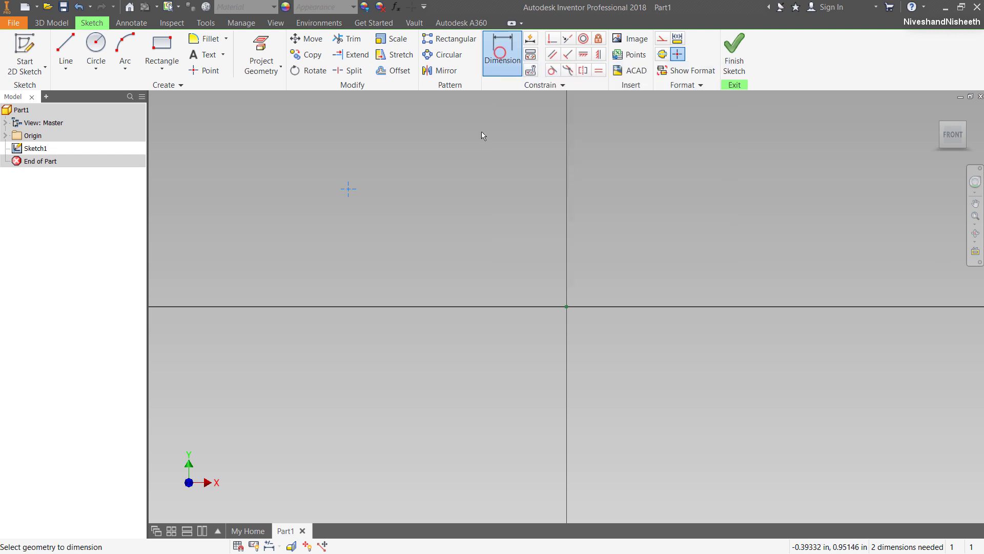
click(347, 190)
click(567, 307)
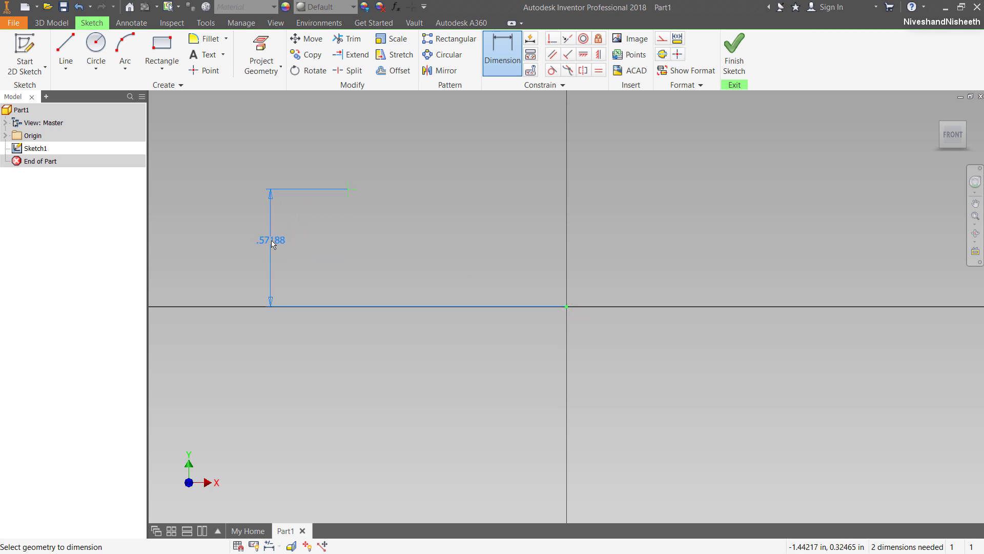
click(272, 241)
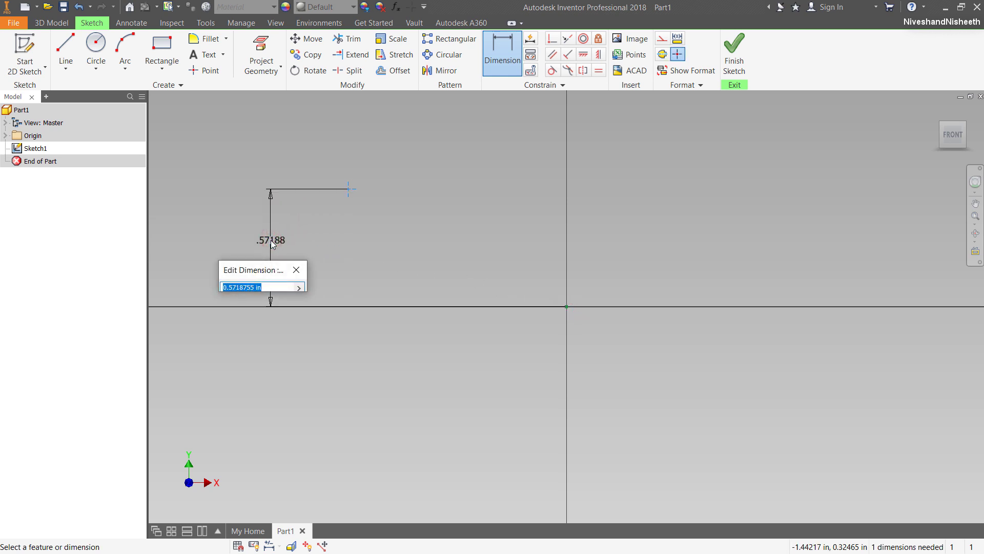
text(4)
key(Return)
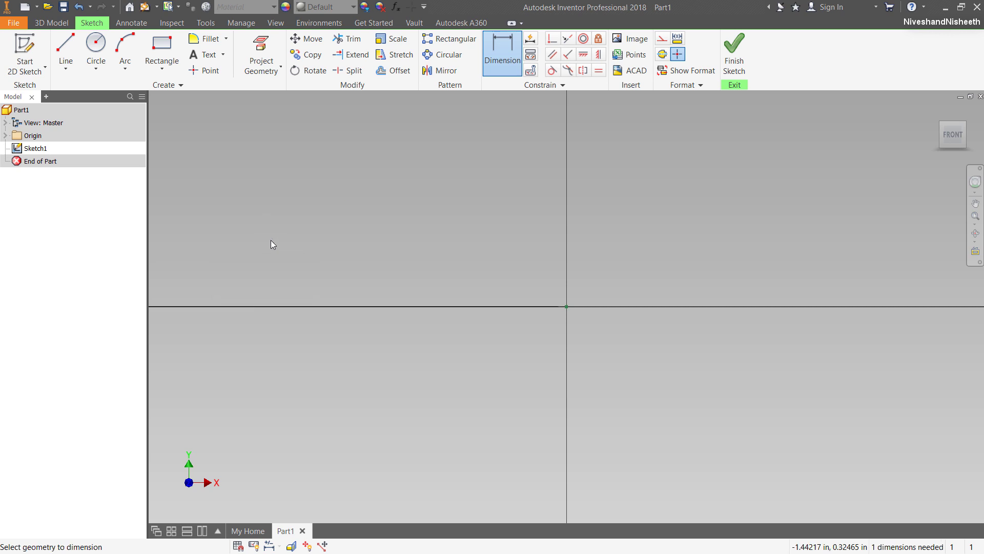
Dimension the horizontal distance between the sketch point and the vertical axis, setting it to 3 in
scroll(355, 374, down, 3)
scroll(355, 377, up, 8)
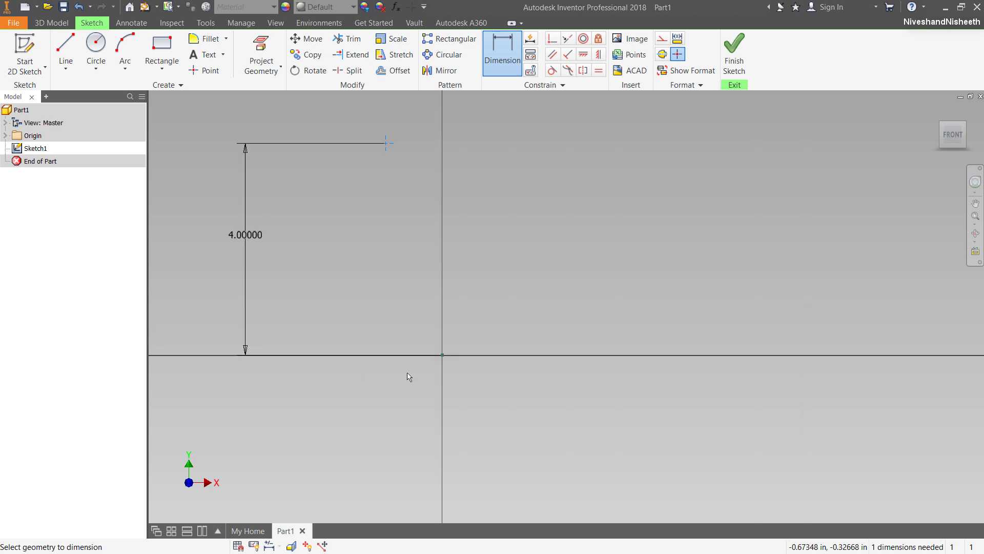
scroll(367, 290, down, 3)
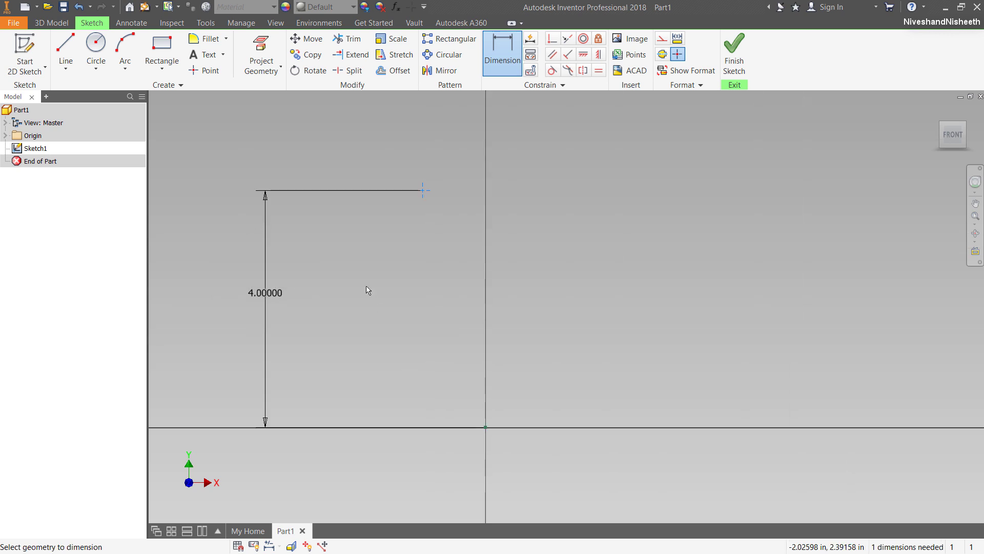
click(421, 191)
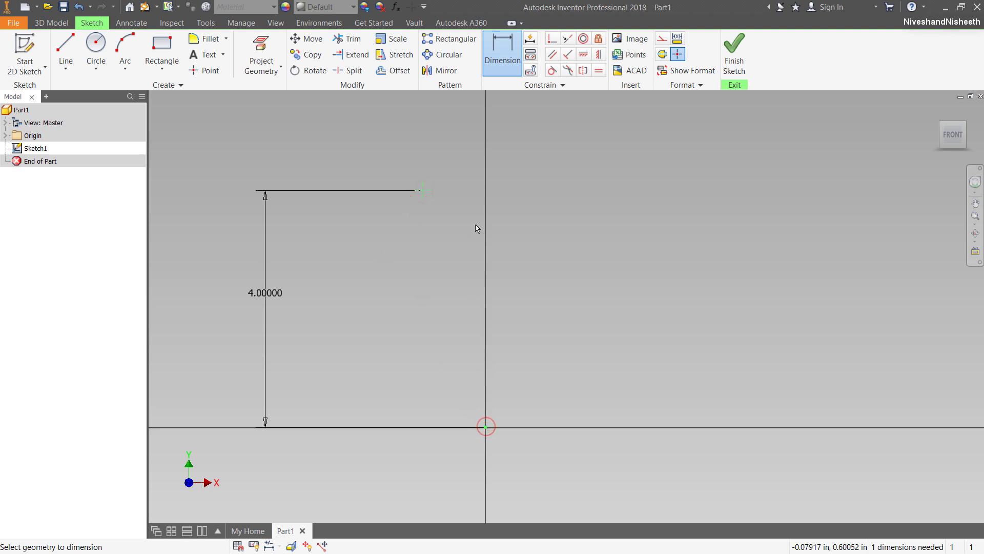
click(486, 312)
click(457, 162)
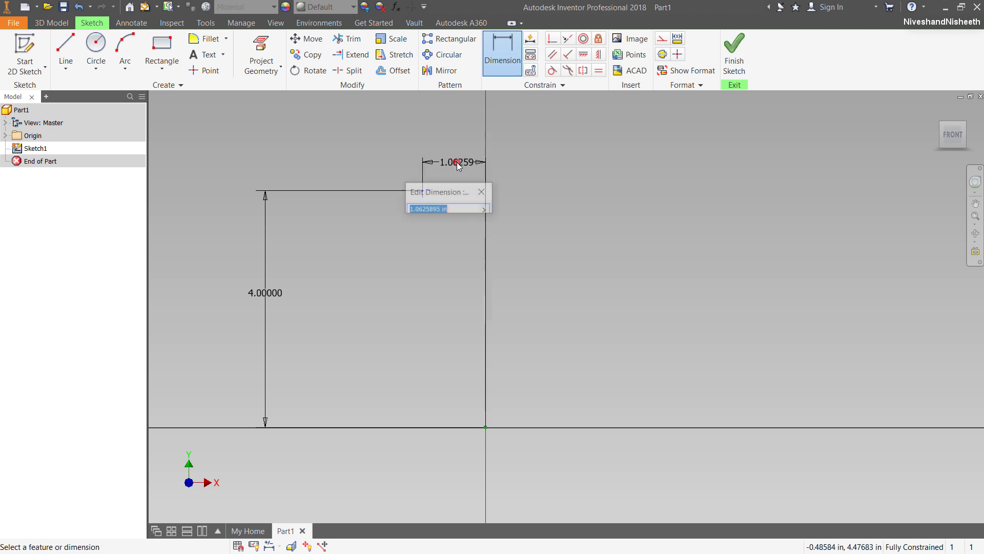
text(3)
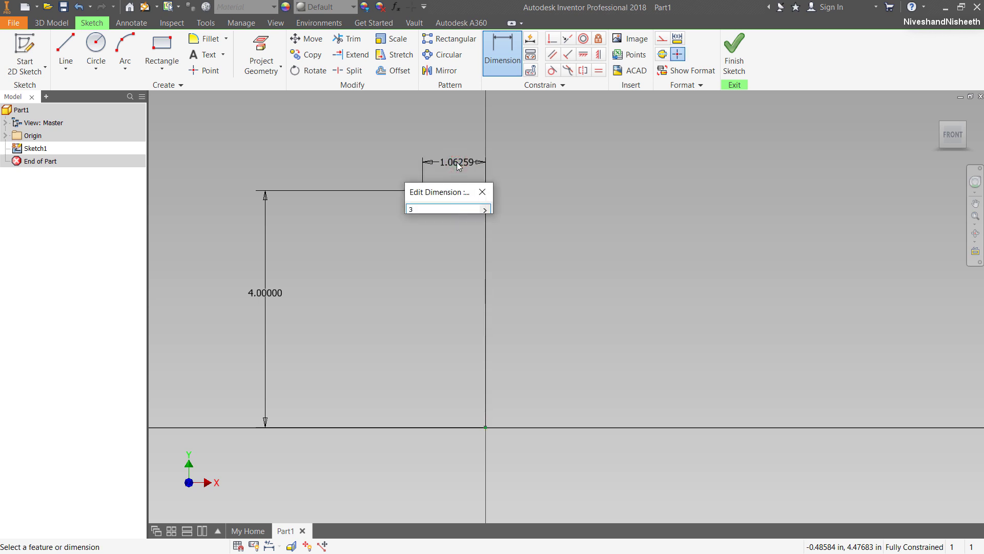
key(Return)
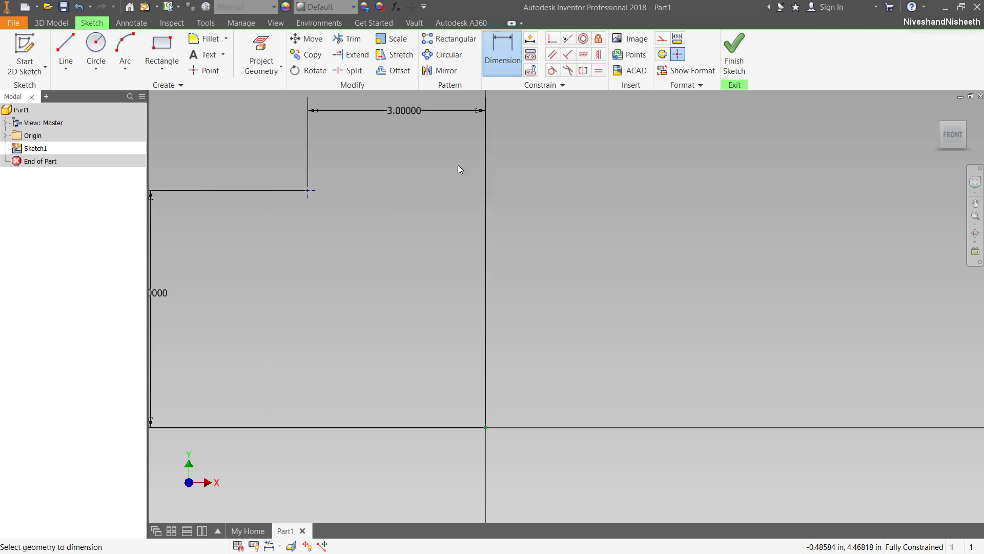
right_click(581, 186)
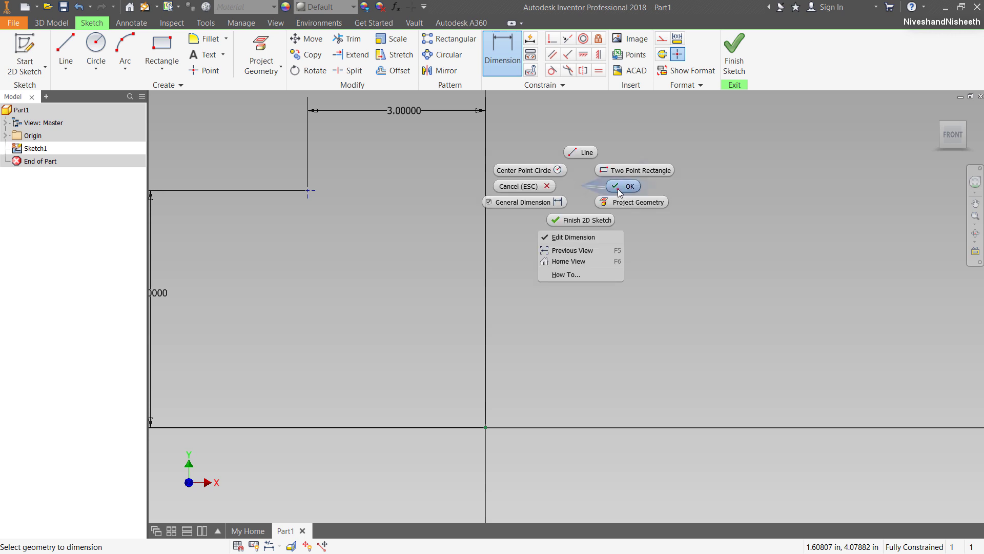
click(620, 188)
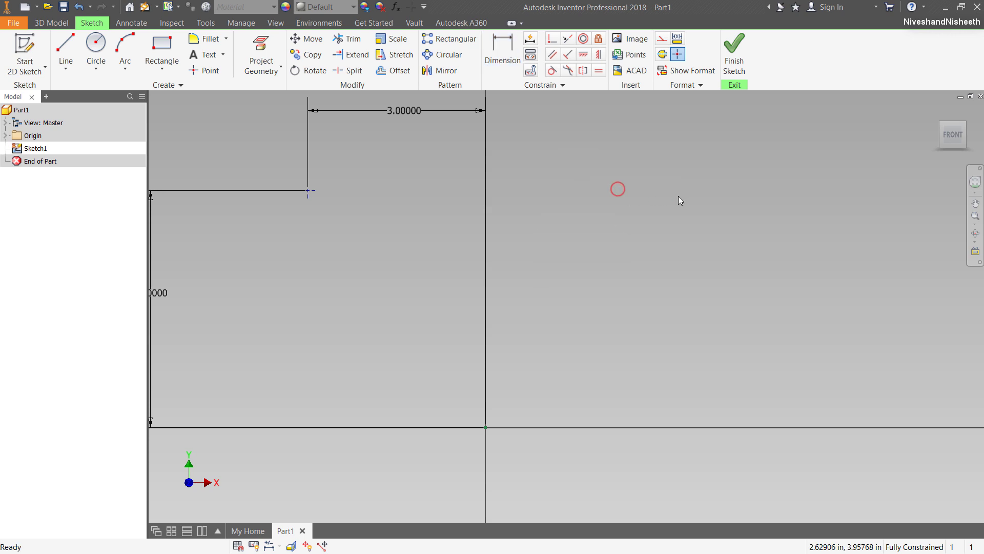
Draw a horizontal line about 4.55 in long, running left from the sketch point
click(976, 215)
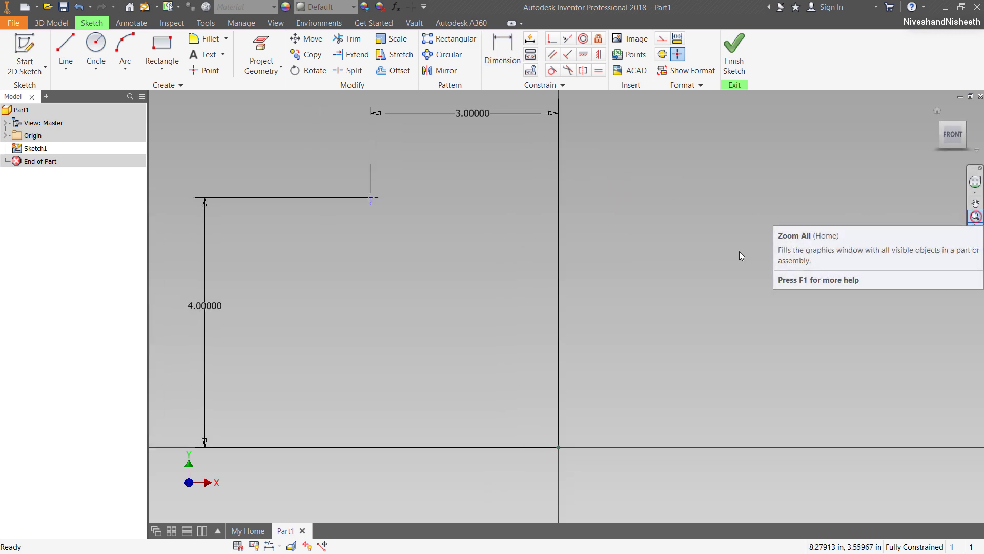
click(522, 273)
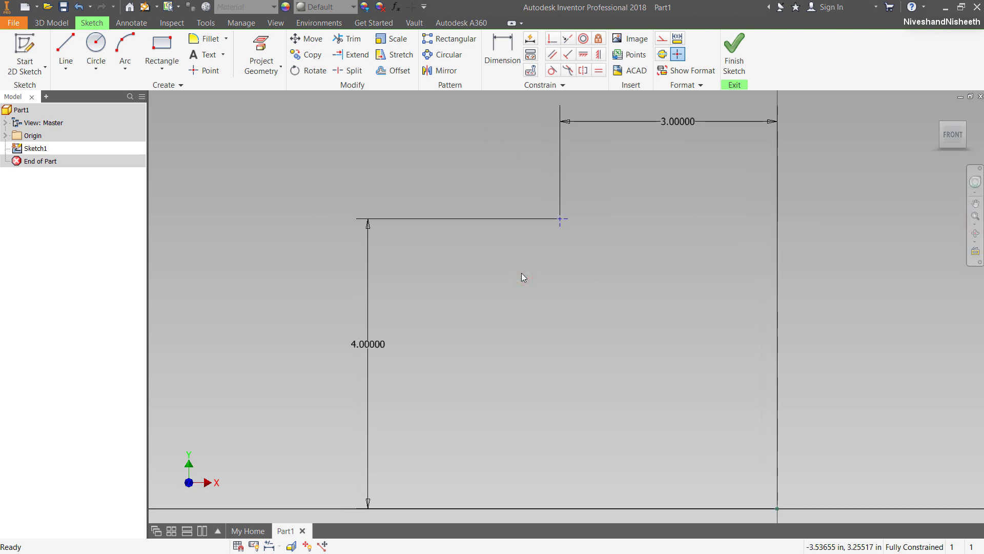
click(346, 197)
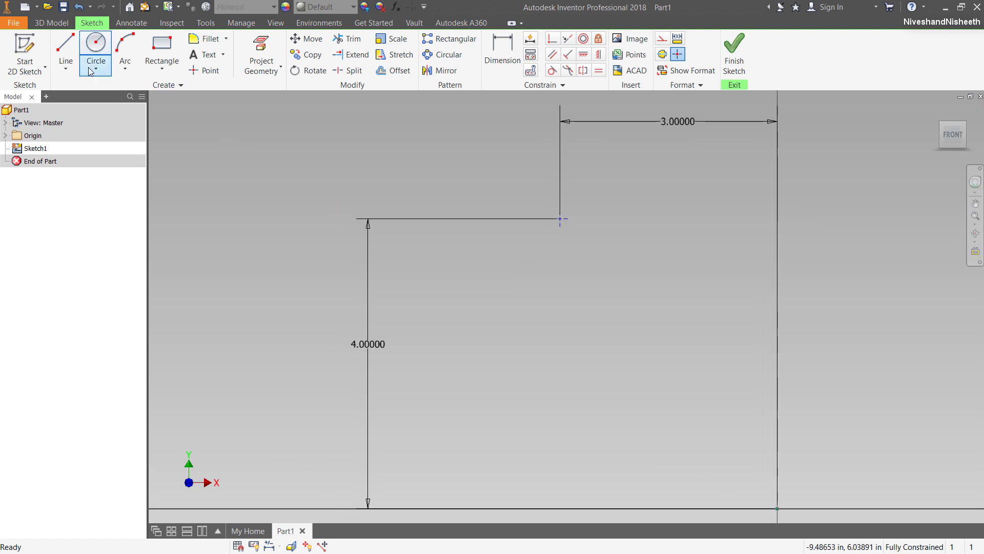
click(61, 46)
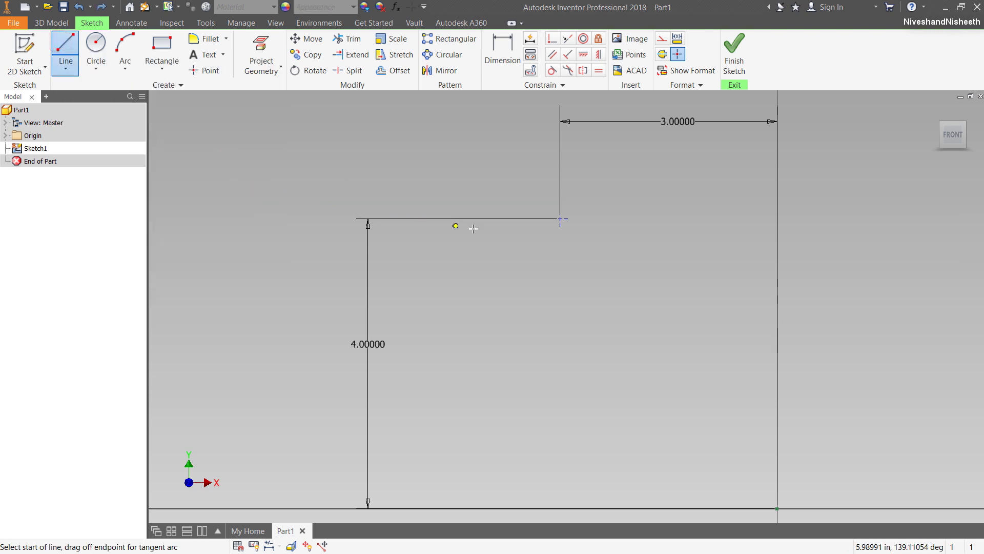
click(560, 219)
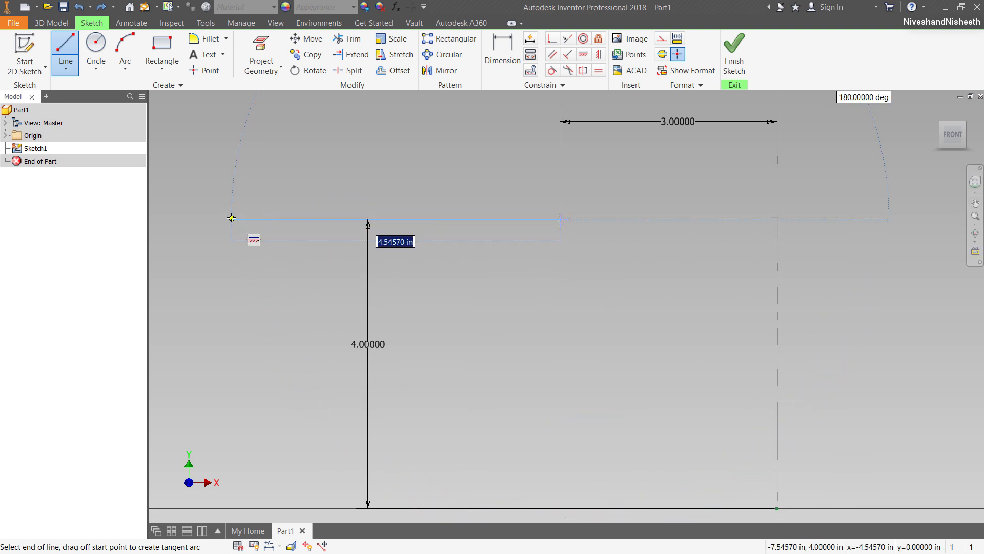
click(231, 218)
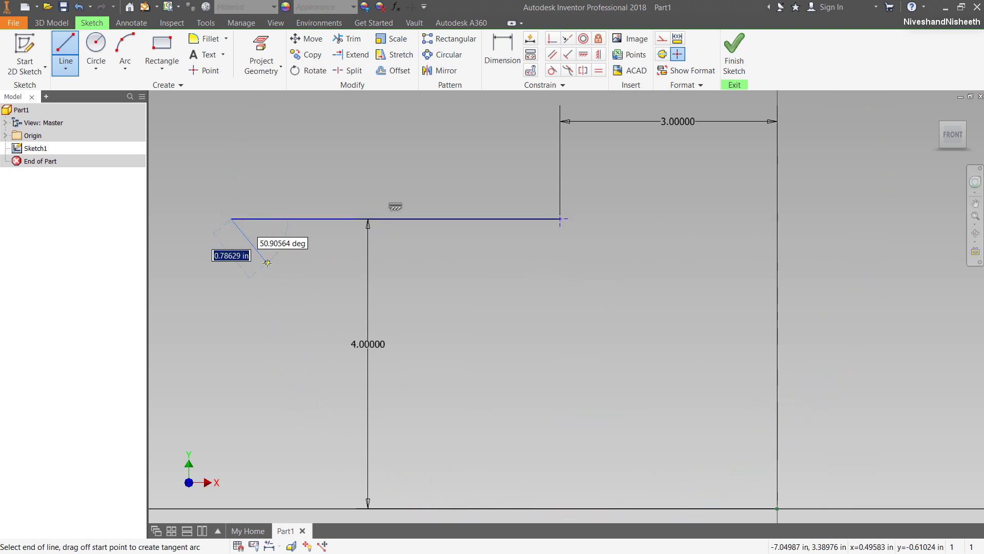
right_click(267, 263)
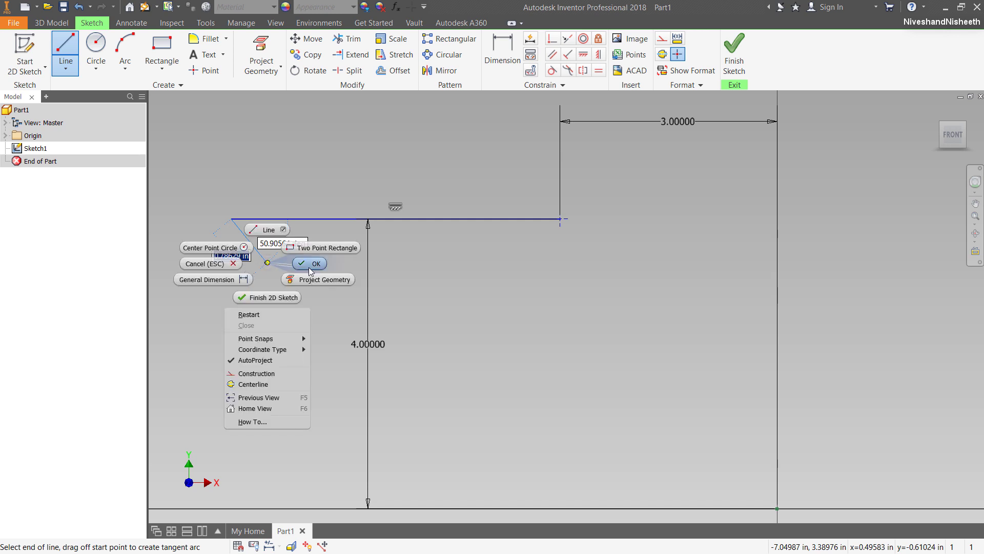
click(310, 264)
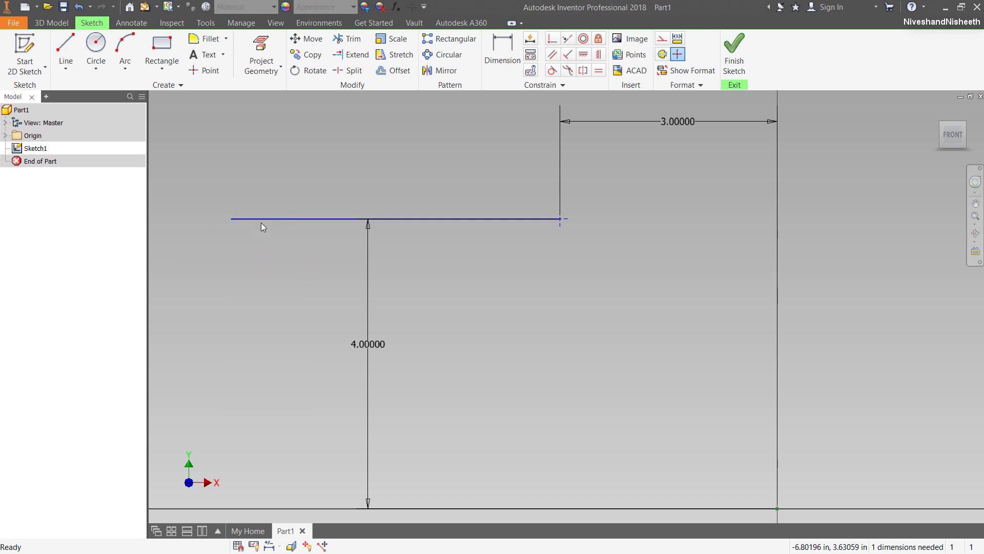
Draw a vertical line about 4.66 in long between the sketch point and the vertical axis, ending just above the horizontal axis
key(l)
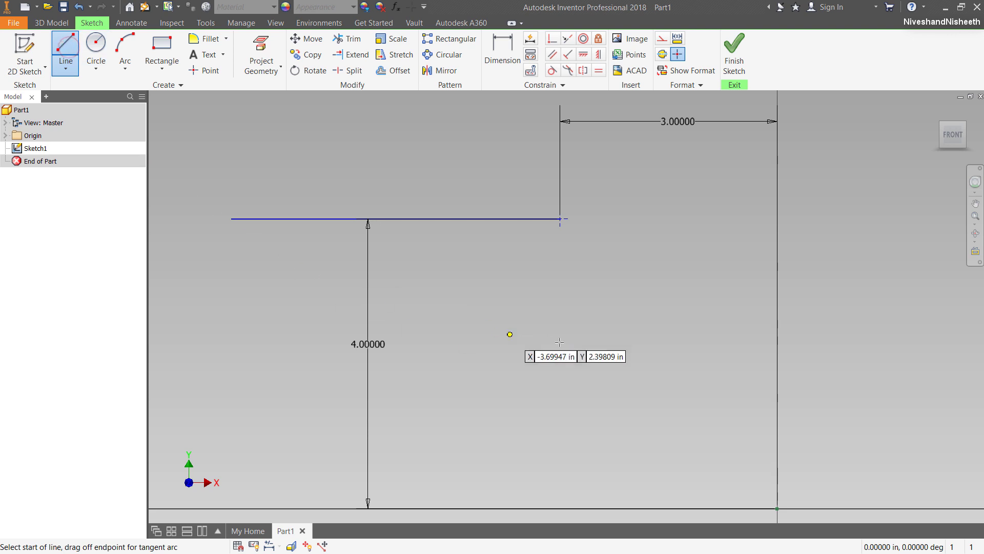
click(609, 152)
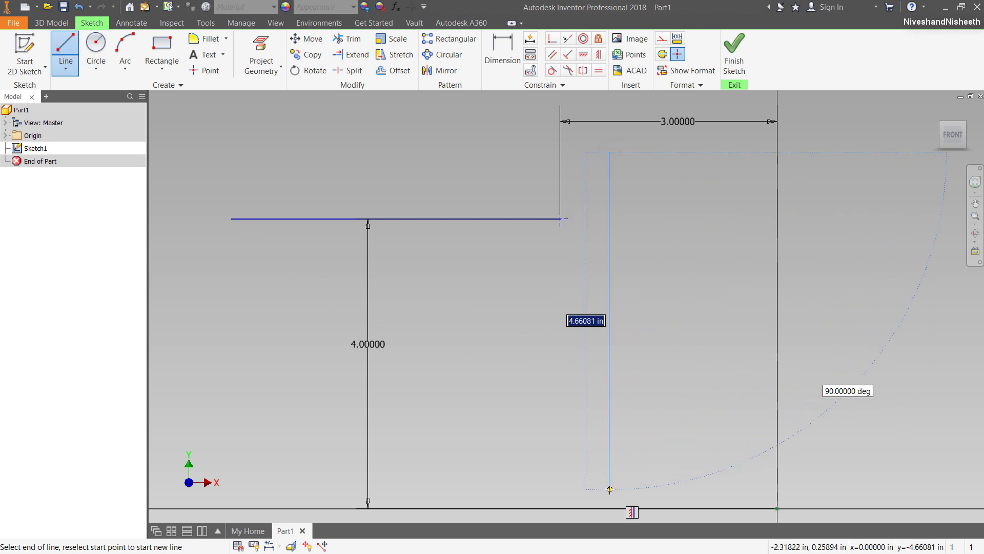
click(609, 490)
right_click(667, 420)
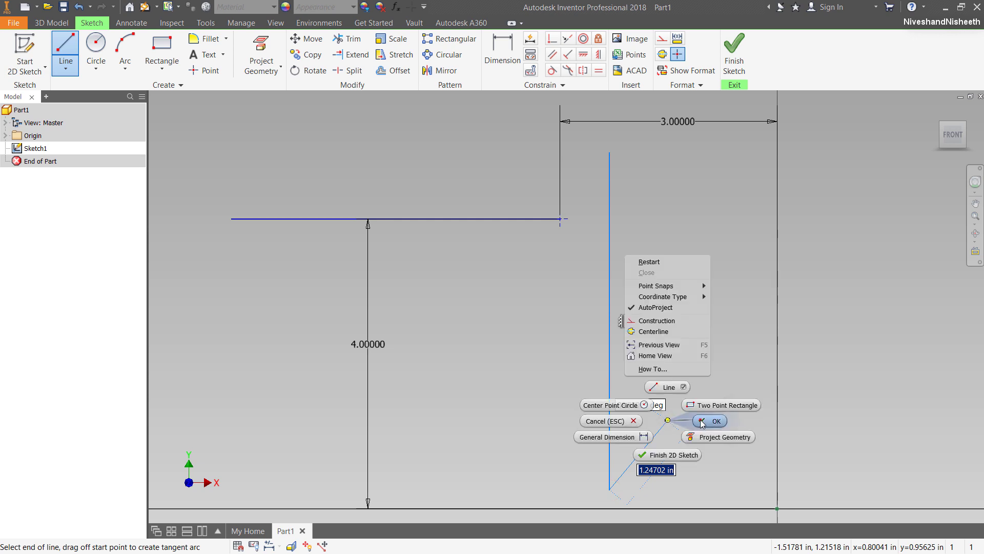
click(703, 421)
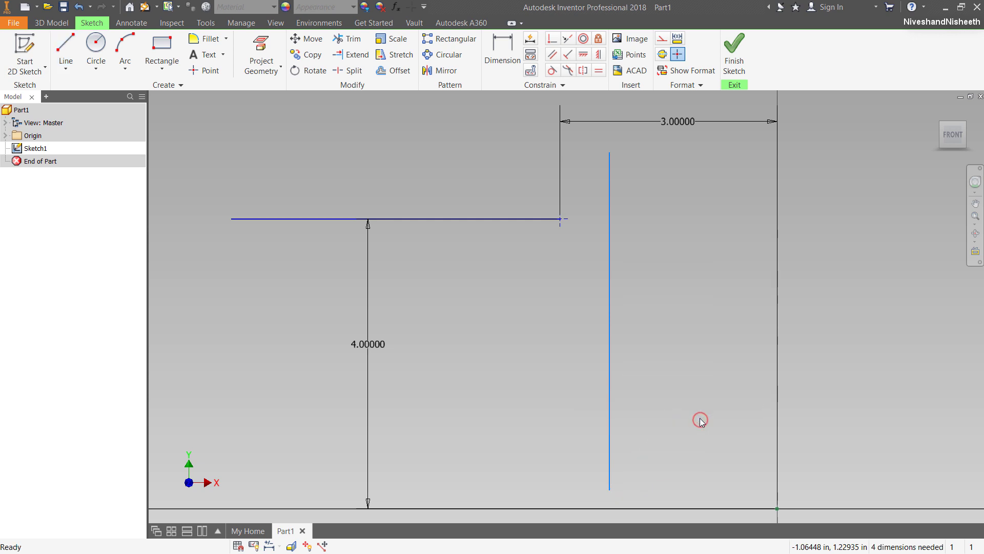
Apply a horizontal constraint between the vertical line's lower endpoint and the origin
click(583, 55)
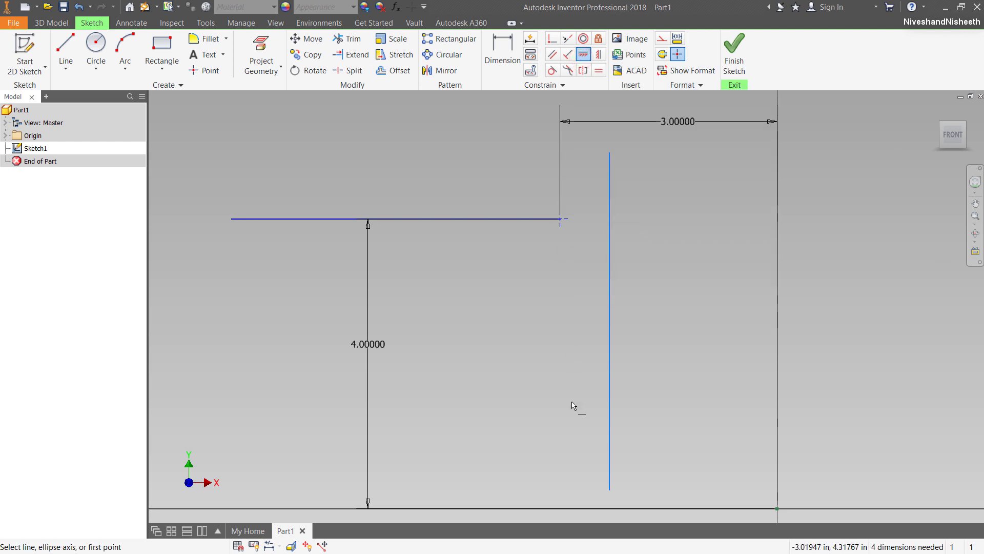
click(610, 490)
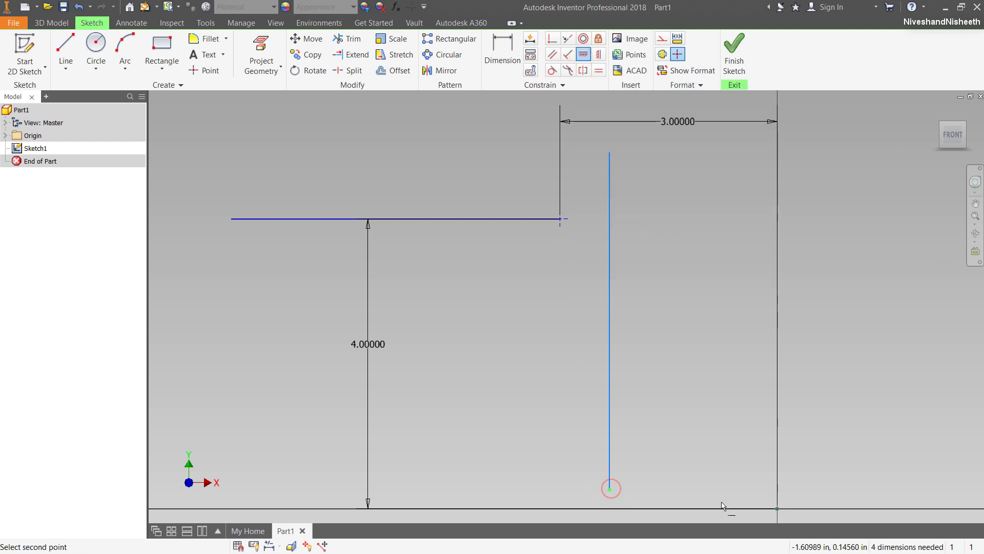
click(778, 509)
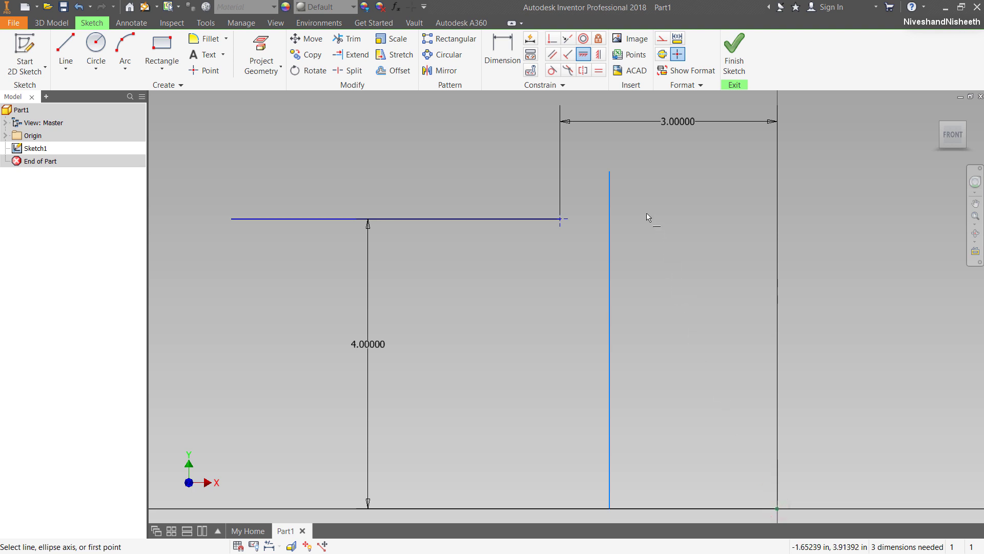
Make the vertical line coincident with the sketch point at the horizontal line's right end
click(553, 40)
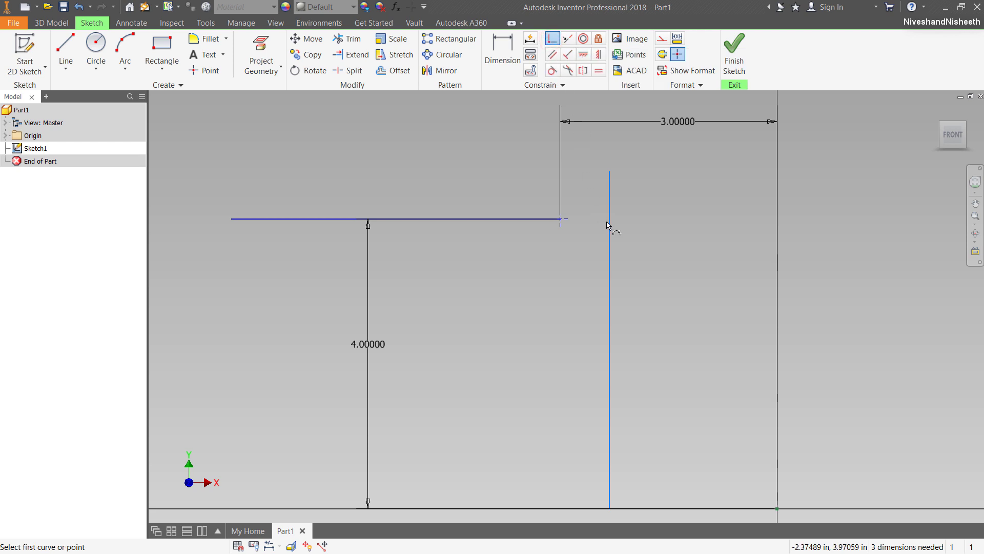
click(609, 226)
click(561, 219)
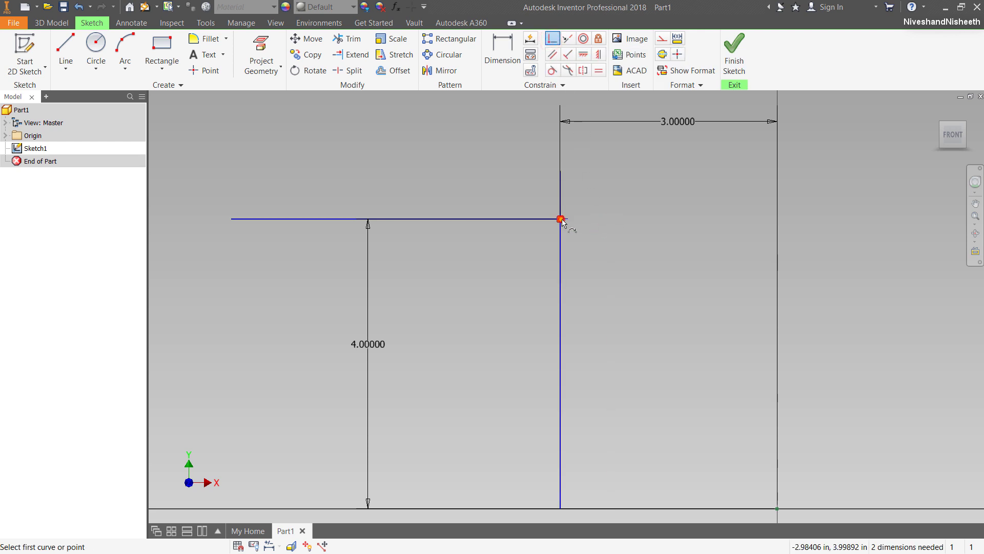
right_click(622, 226)
click(629, 206)
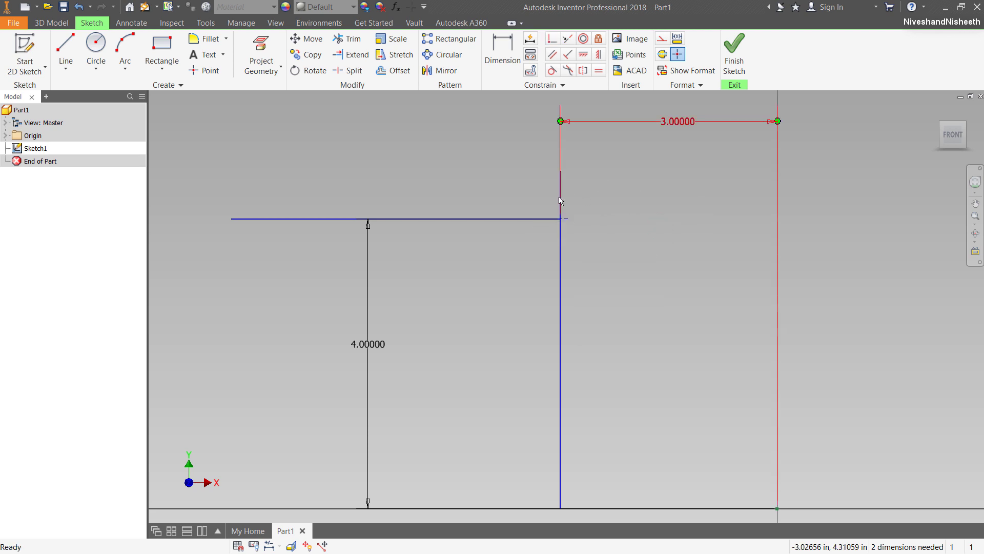
Convert the vertical line through the sketch point to construction geometry
mouse_move(561, 201)
click(609, 214)
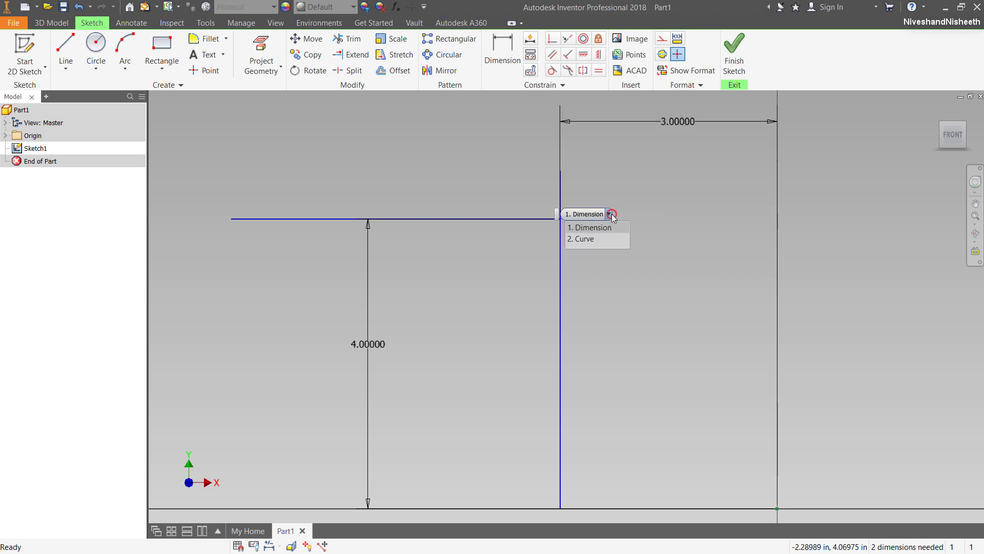
click(598, 239)
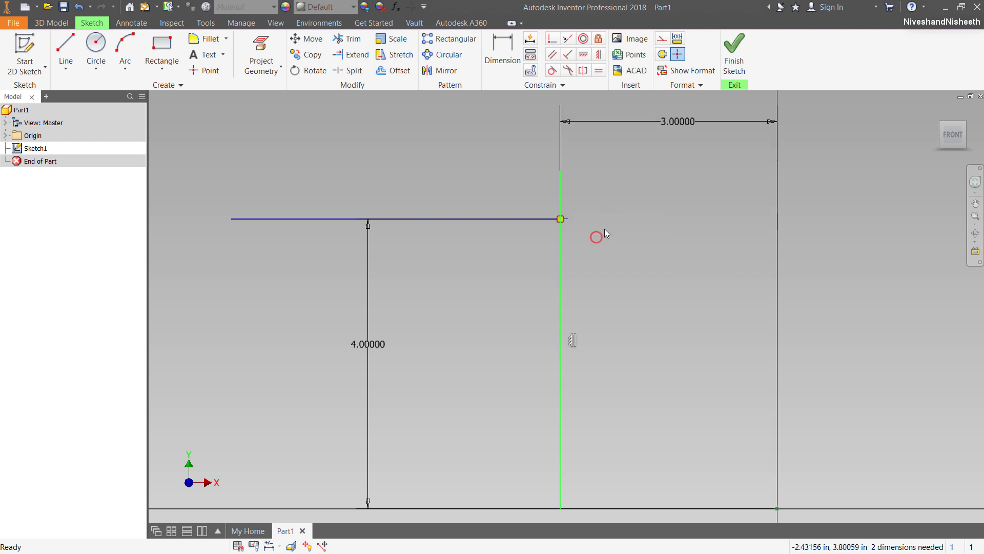
click(661, 40)
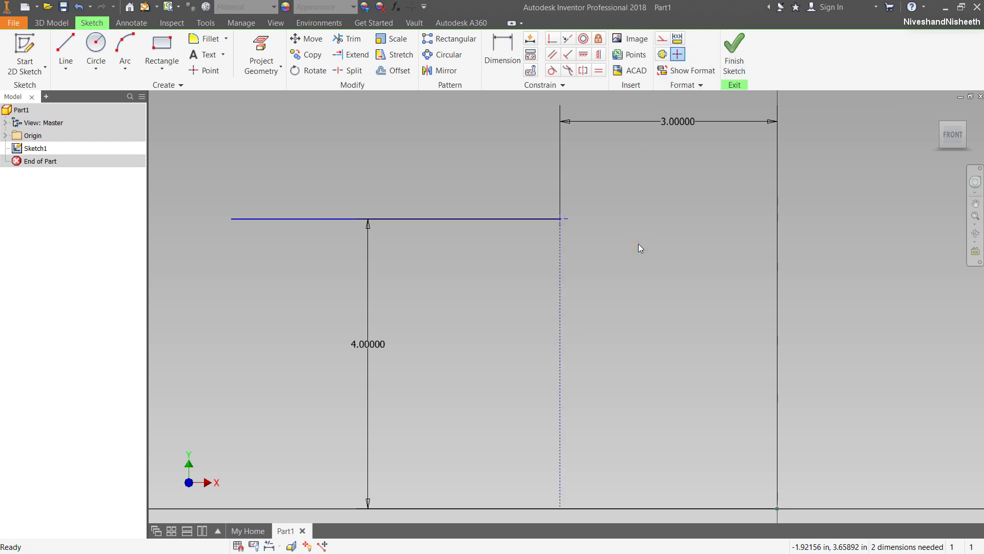
Dimension the horizontal line's length and set it to 6 in
click(498, 51)
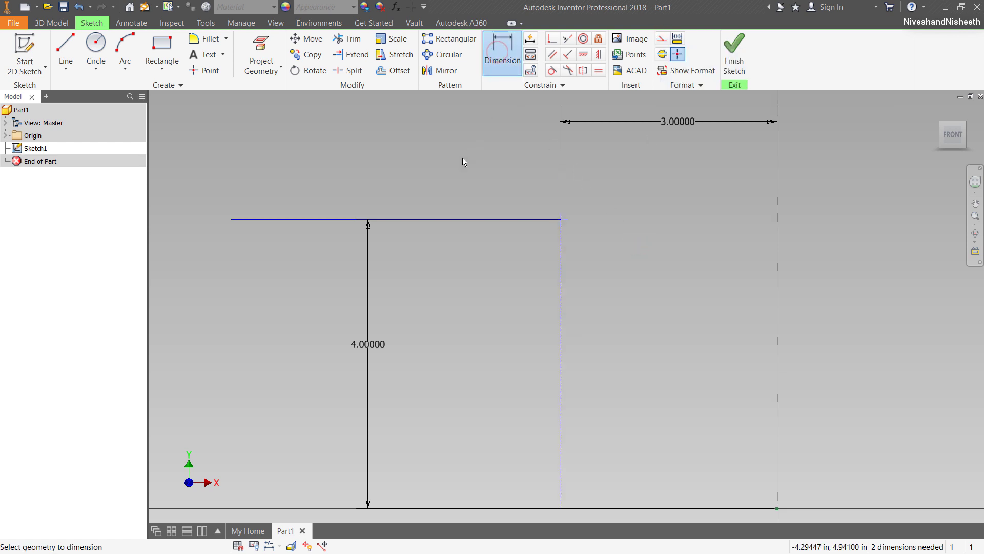
click(423, 220)
click(406, 253)
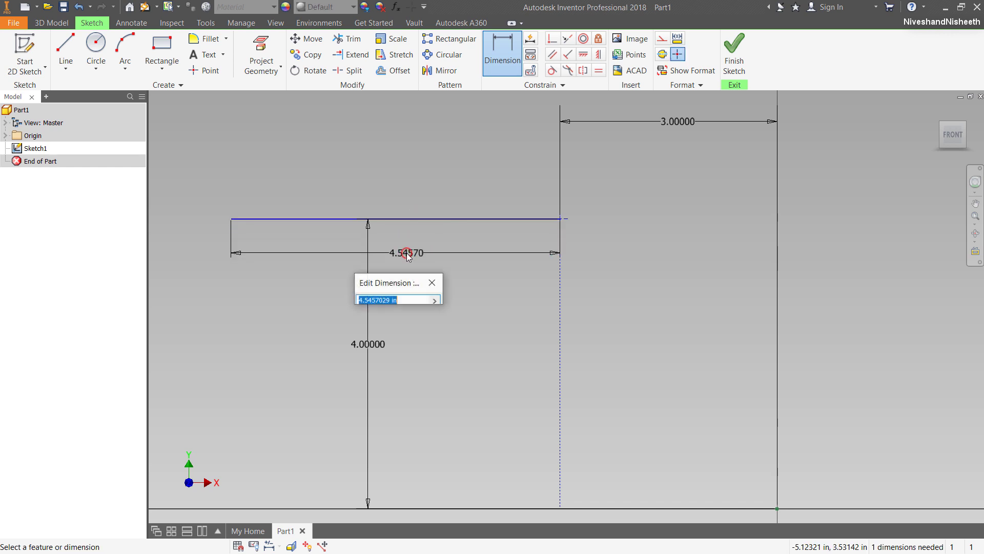
text(6)
key(Return)
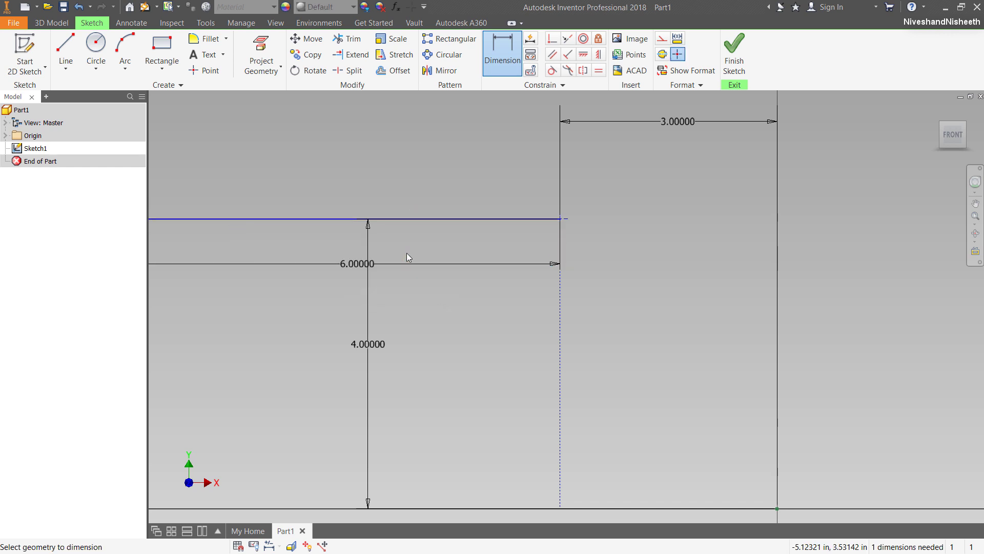
scroll(505, 326, down, 2)
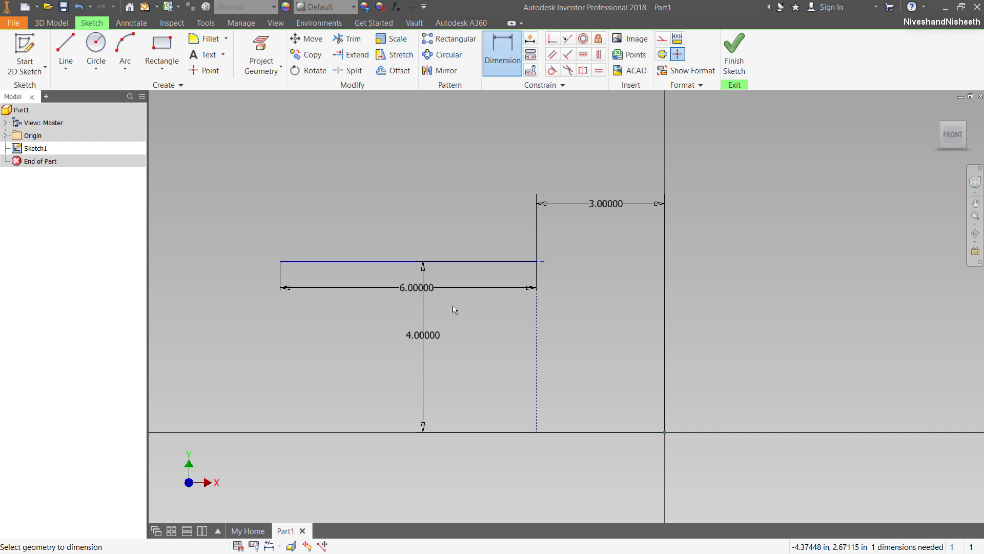
Draw a 1.5 in vertical line up from the horizontal line's left end and close the triangle with a sloped line to the sketch point
right_click(353, 170)
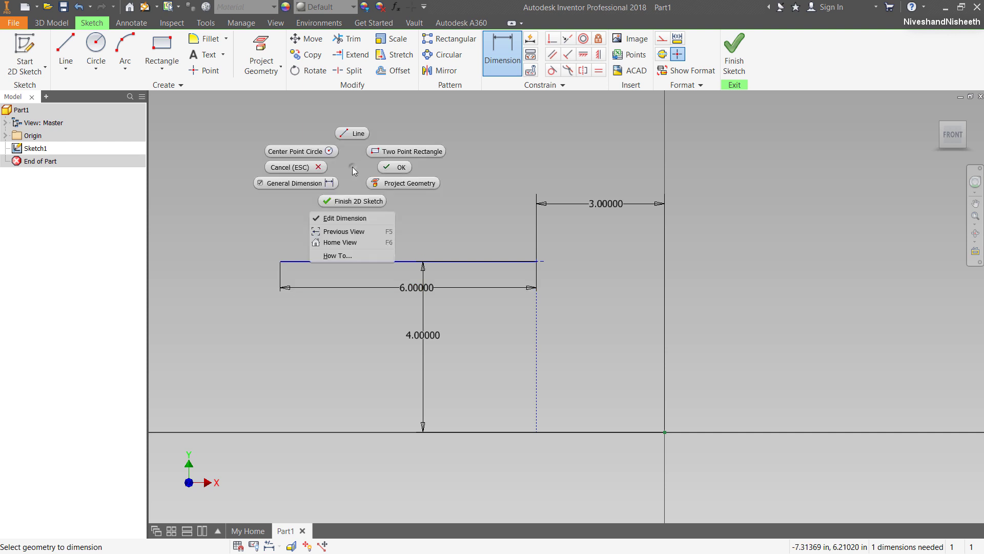
click(350, 132)
click(281, 261)
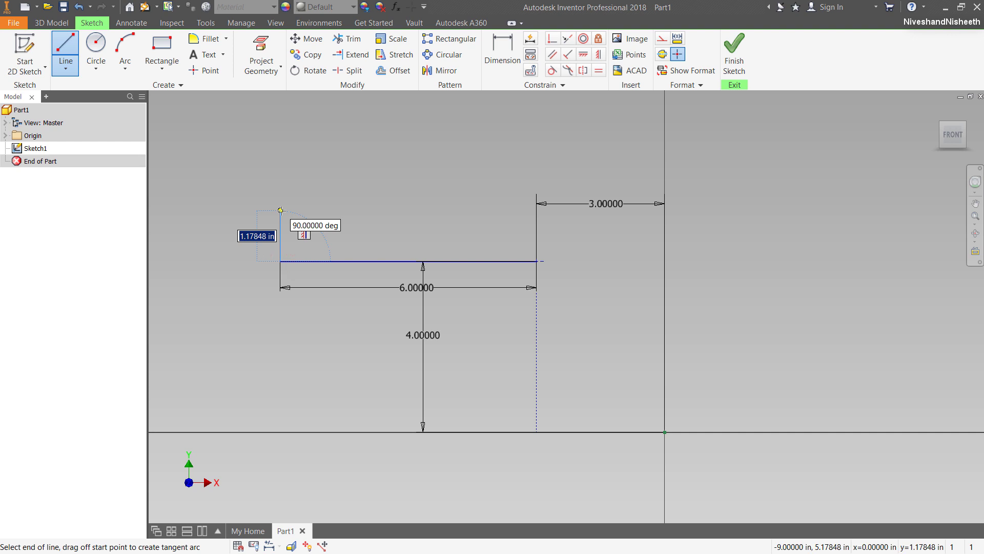
text(1.5)
key(Return)
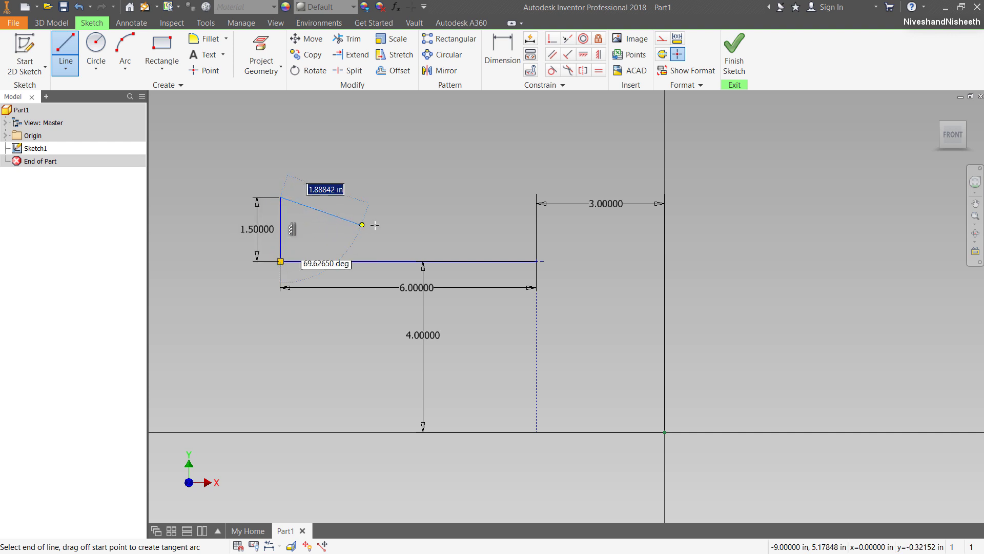
click(536, 260)
right_click(470, 177)
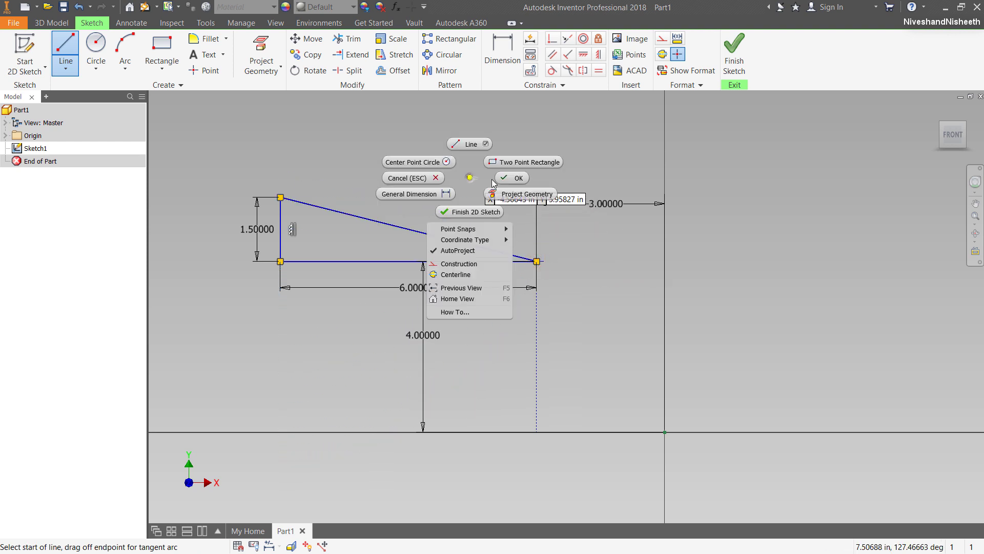
click(507, 180)
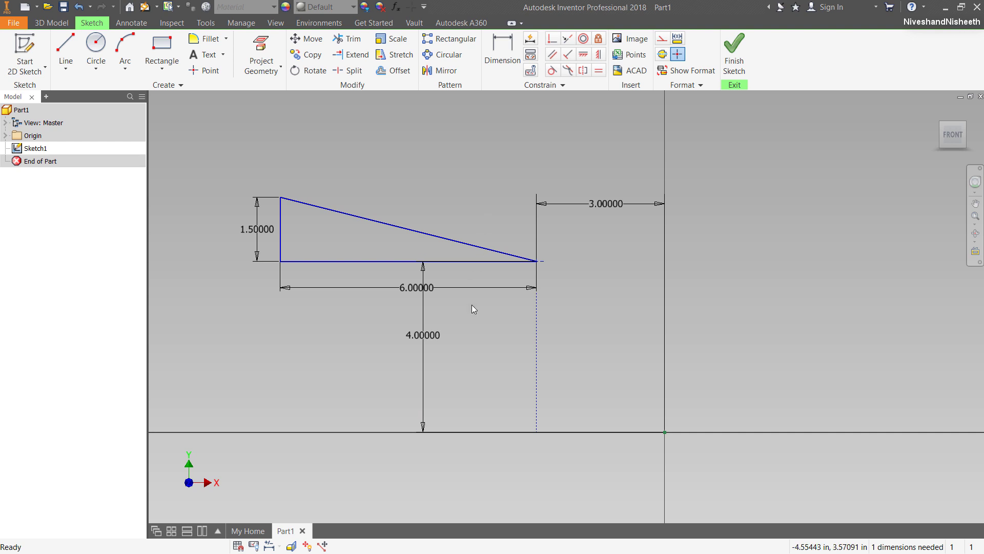
Mirror the triangle about the vertical construction line
click(344, 171)
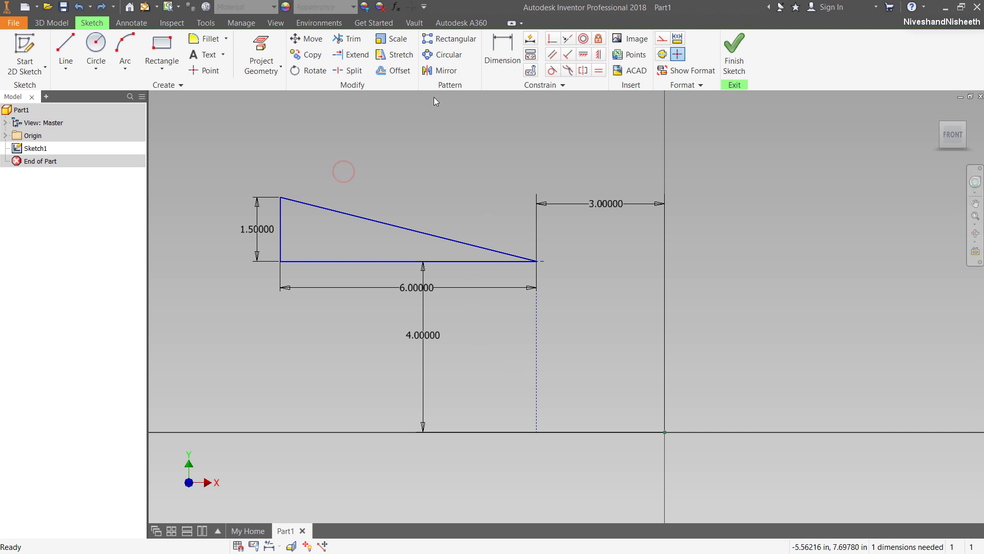
click(444, 70)
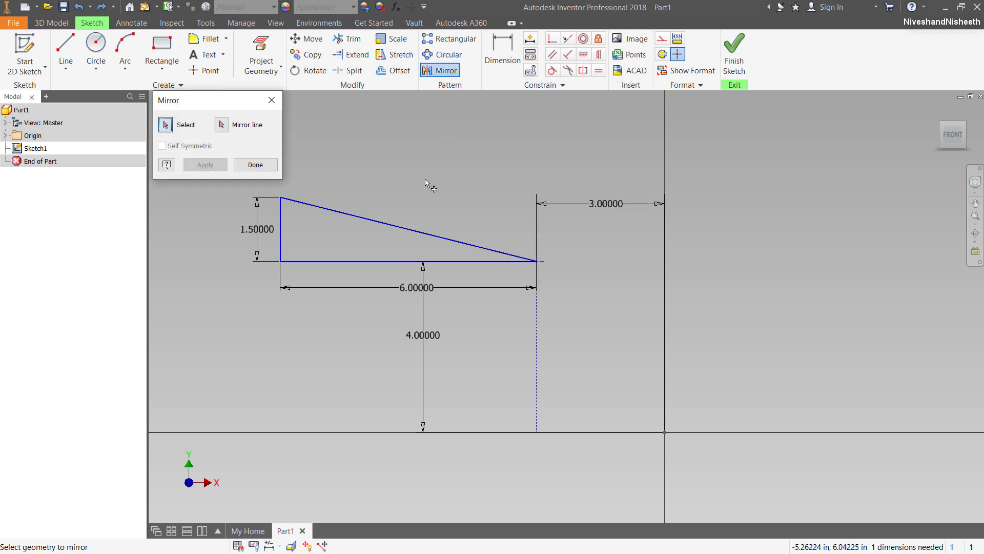
click(270, 192)
drag(270, 192, 546, 269)
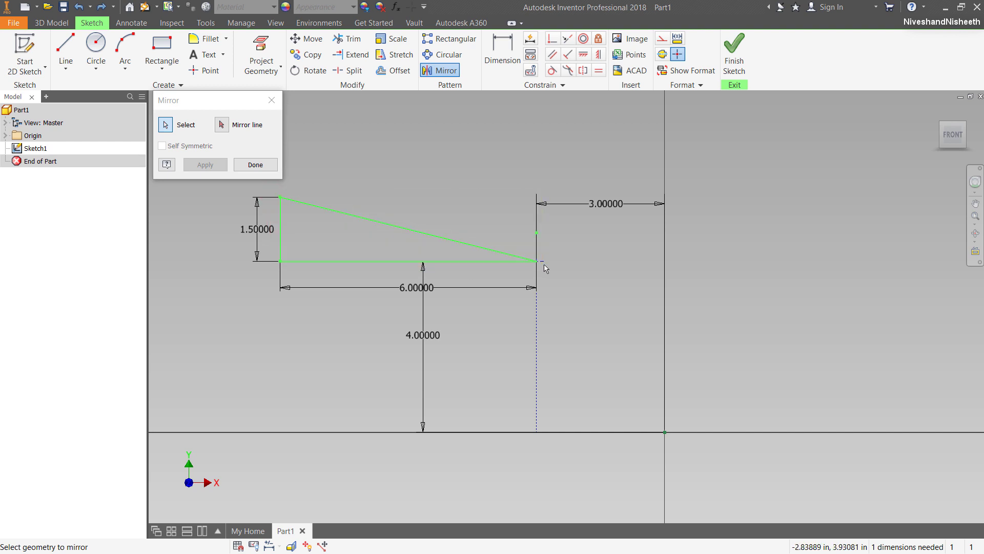
click(235, 98)
click(222, 126)
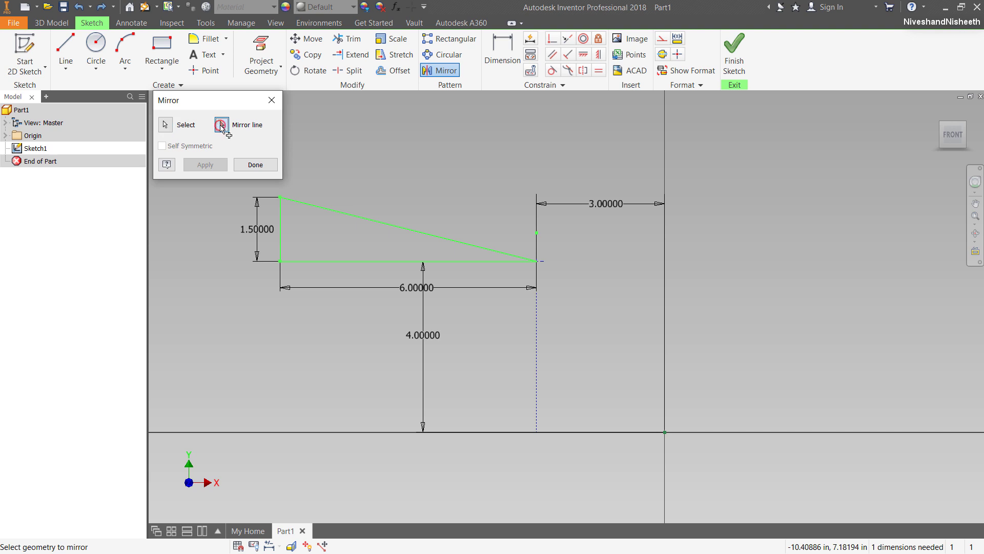
click(538, 347)
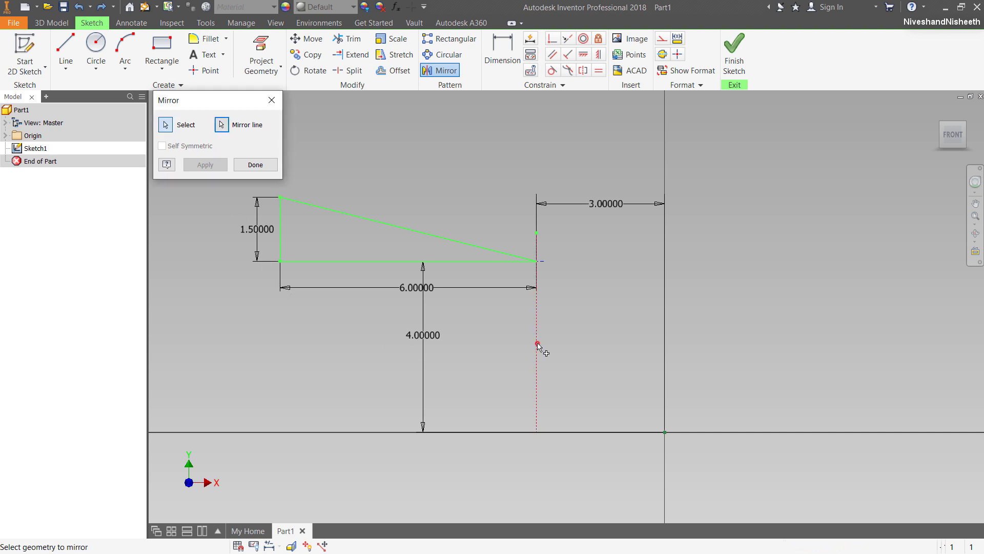
click(204, 165)
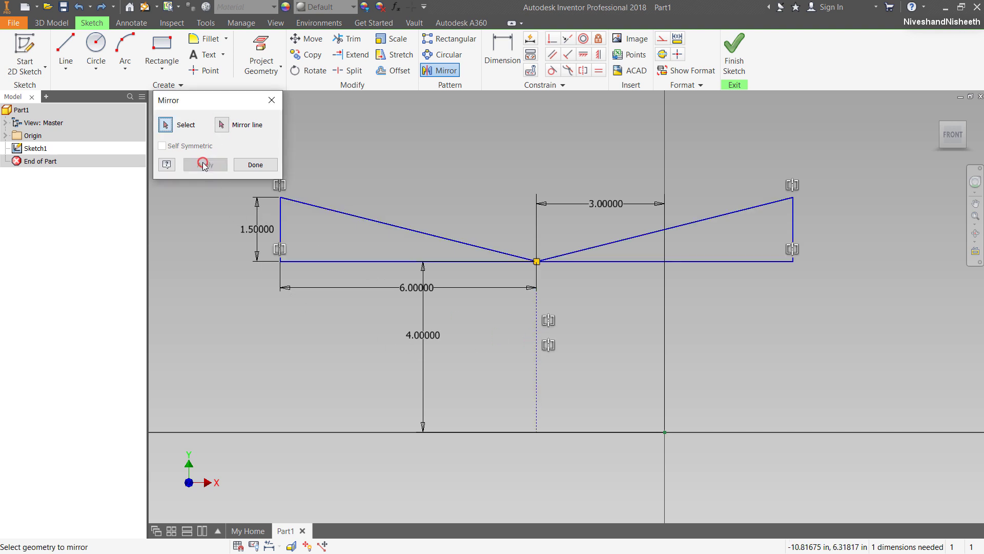
click(256, 166)
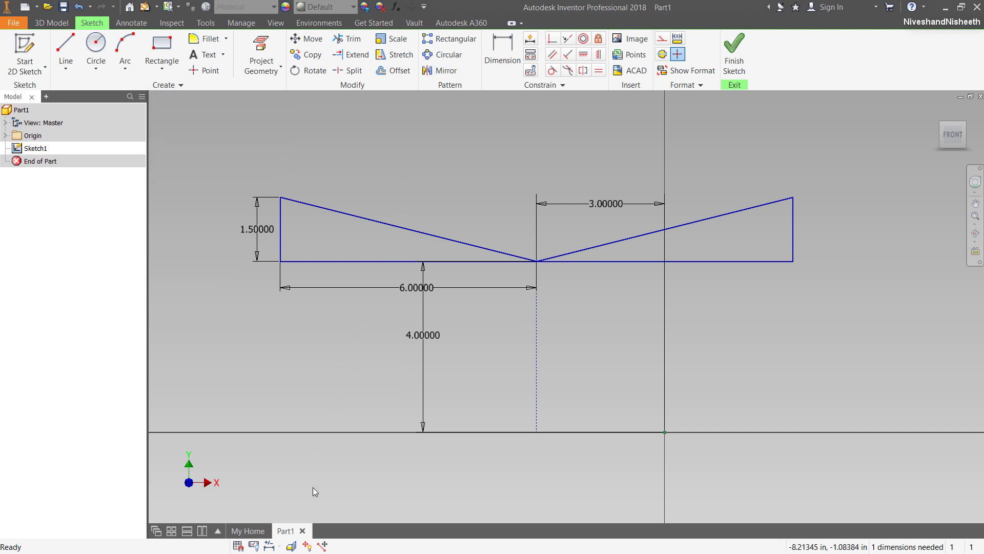
Make the vertical construction line's upper endpoint coincident with the point where the two triangles meet
click(306, 544)
click(552, 39)
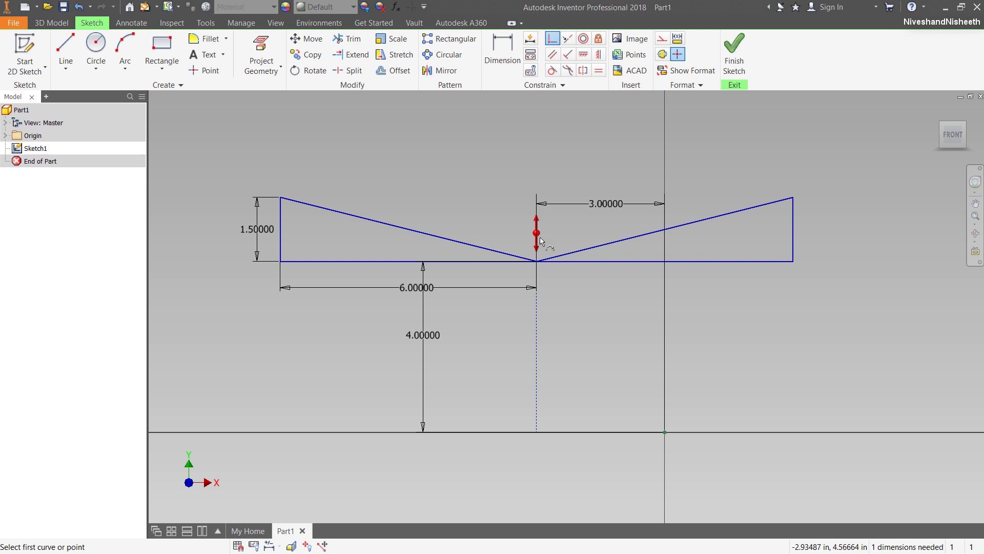
click(536, 233)
click(537, 261)
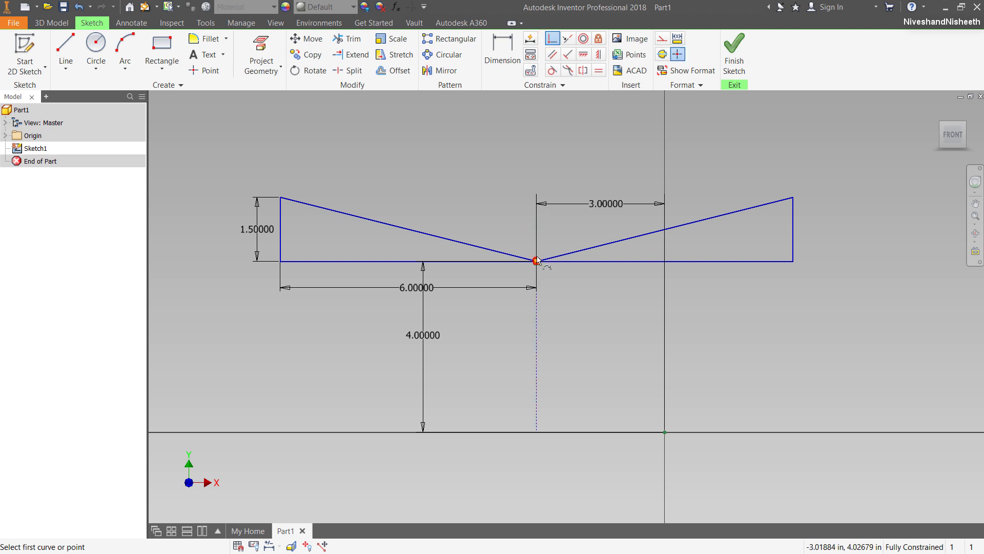
right_click(521, 150)
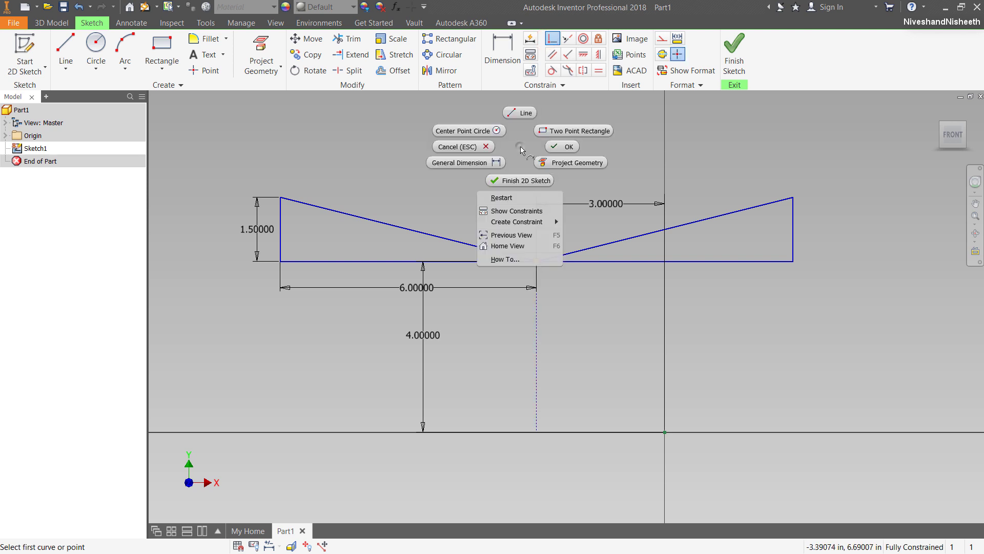
click(555, 146)
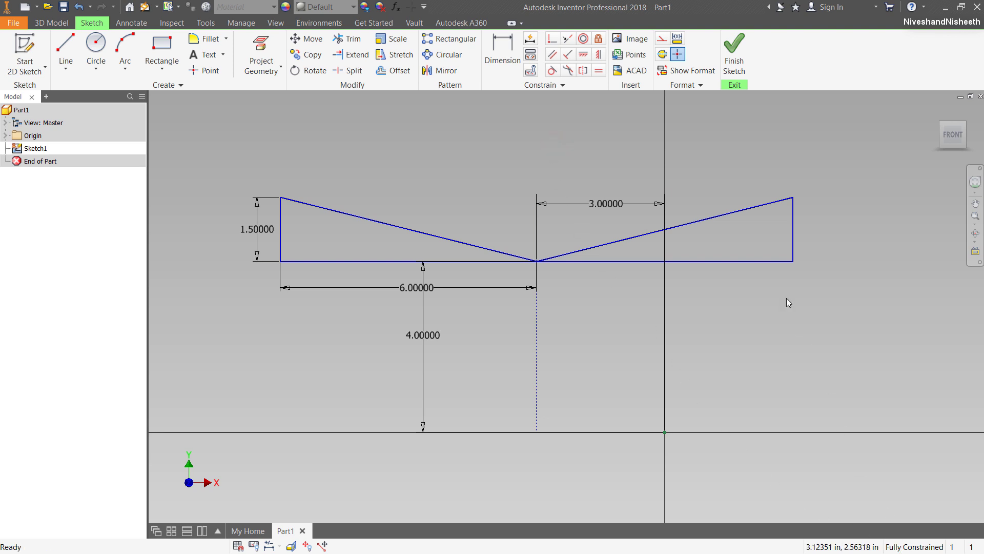
Draw a long horizontal line about 2 in above the X axis, extending past both outer ends of the triangles
scroll(500, 176, down, 1)
right_click(501, 177)
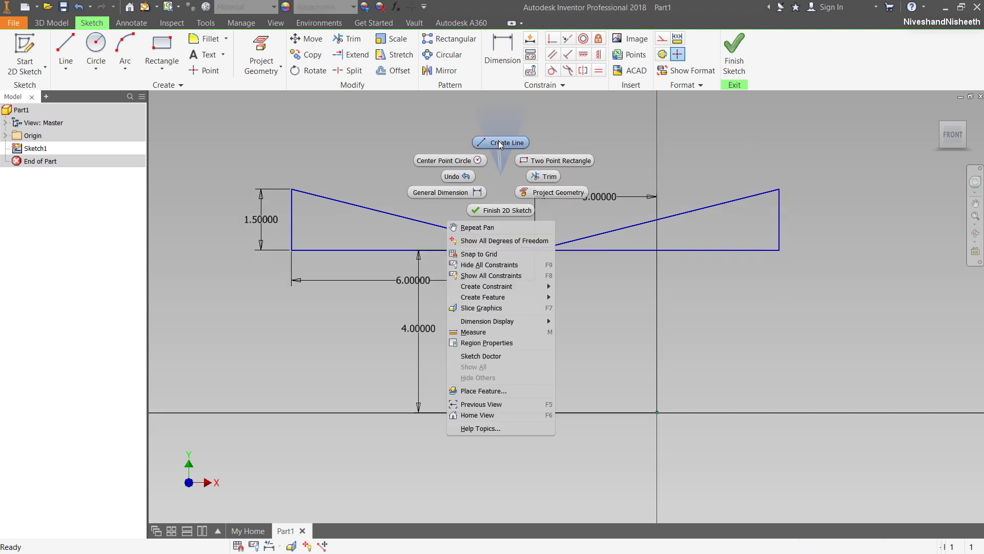
click(500, 144)
scroll(536, 315, up, 2)
scroll(536, 315, down, 2)
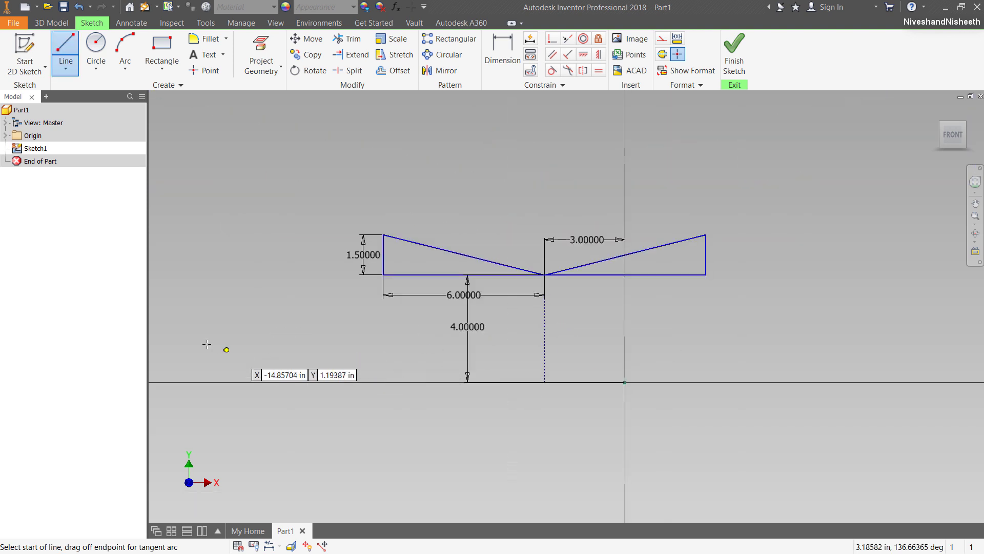
click(180, 328)
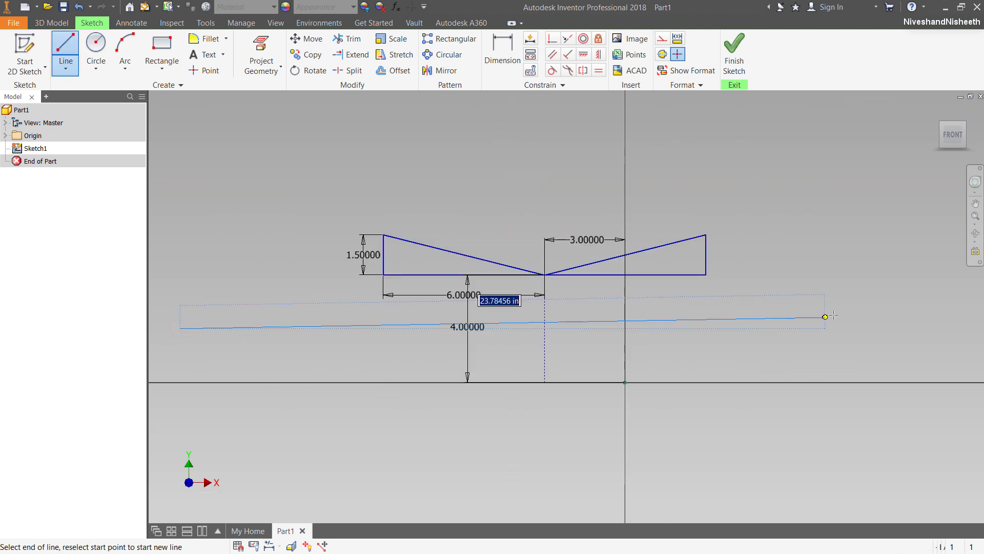
click(845, 328)
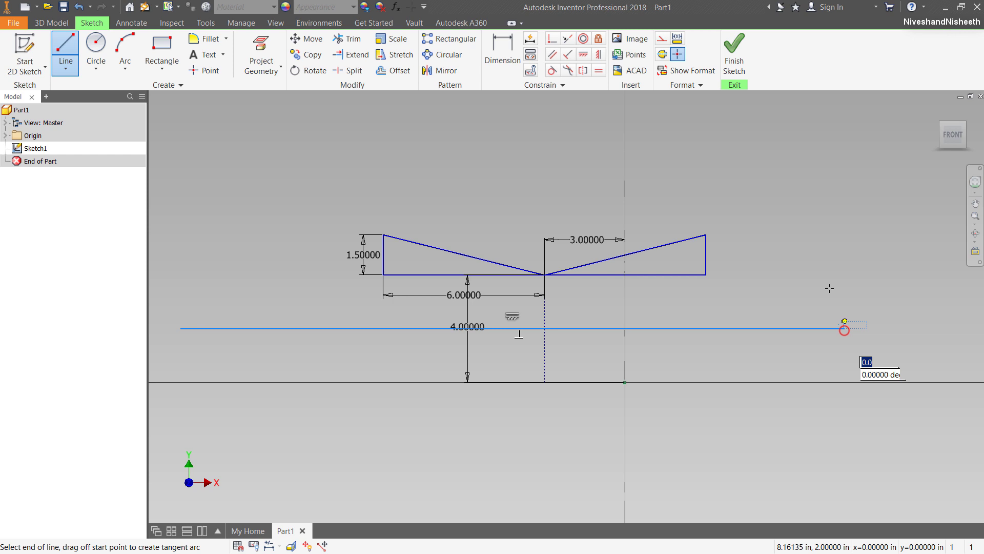
right_click(802, 216)
click(831, 220)
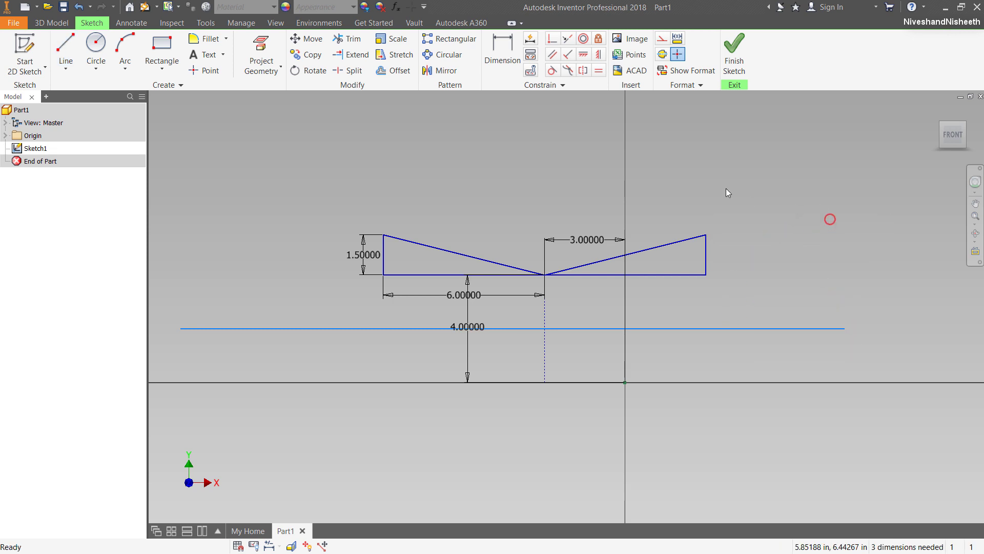
Make the long horizontal line collinear with the base of the mirrored triangle
click(568, 41)
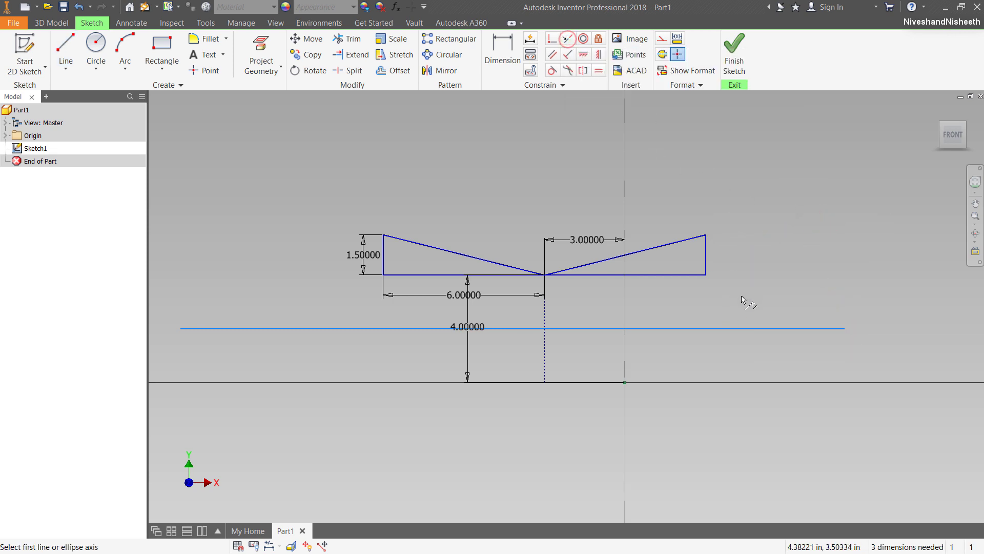
click(720, 328)
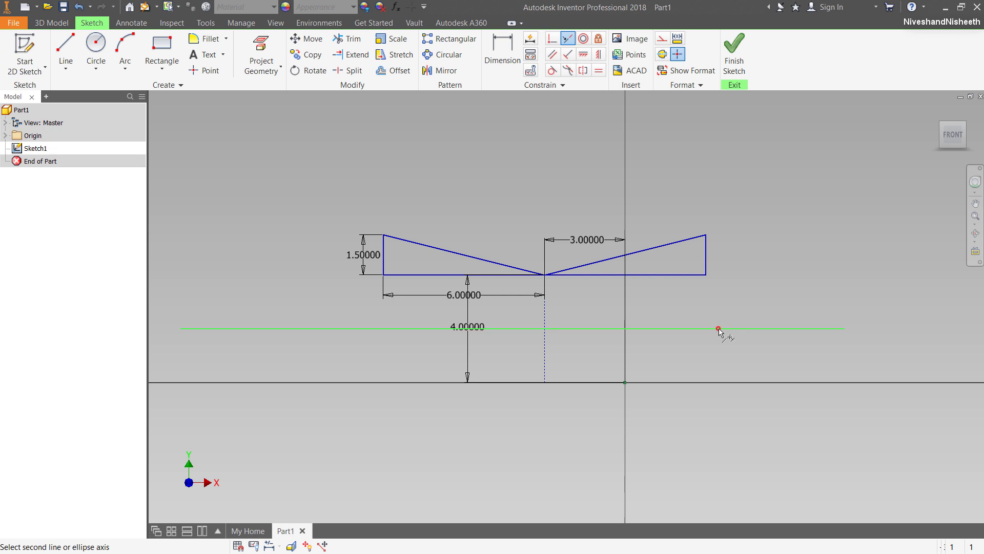
click(667, 278)
right_click(542, 133)
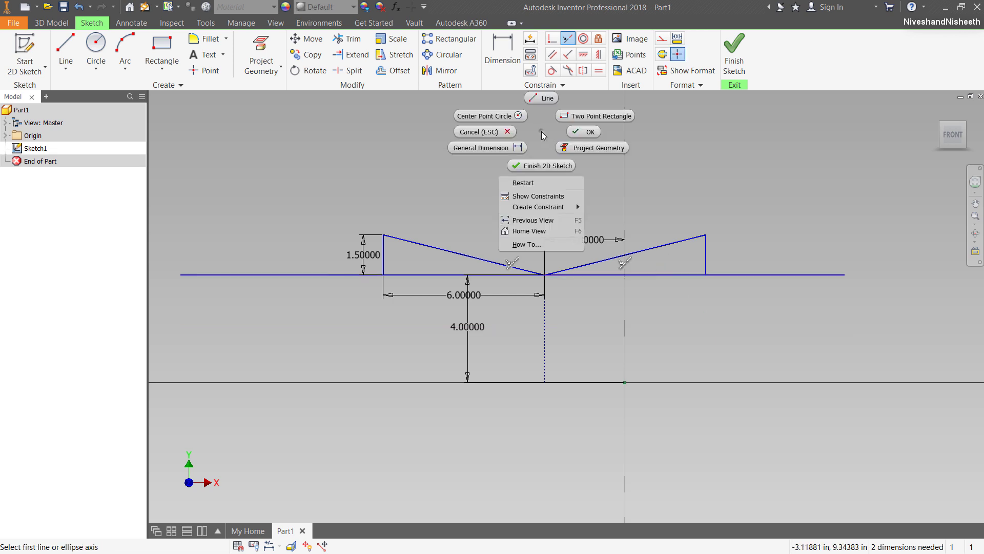
click(589, 132)
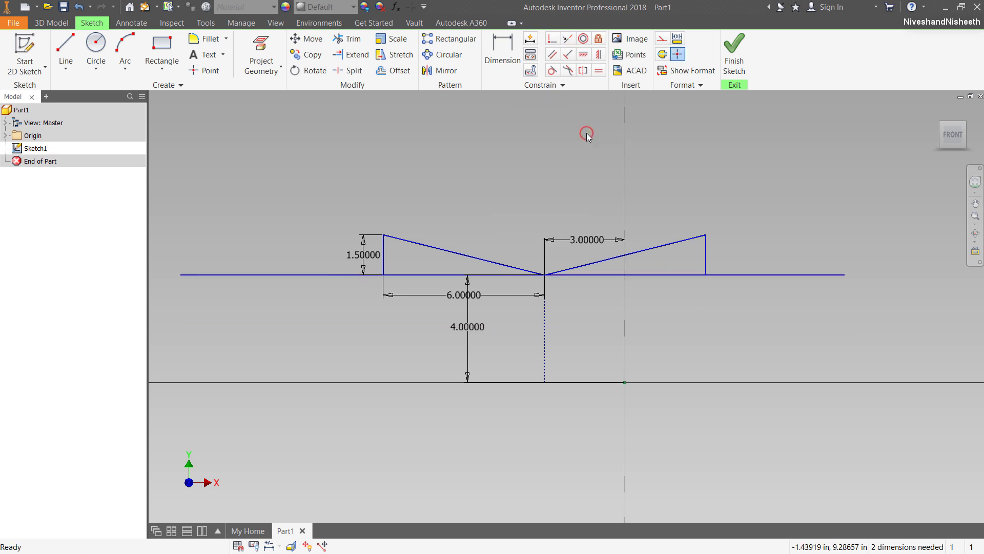
Convert the long horizontal line to construction geometry and finish the sketch
click(763, 274)
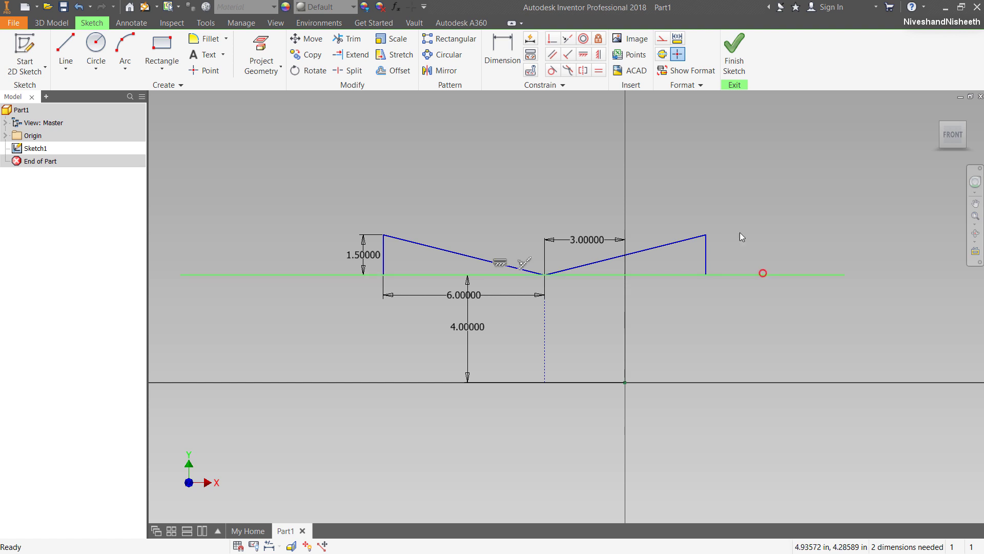
click(662, 39)
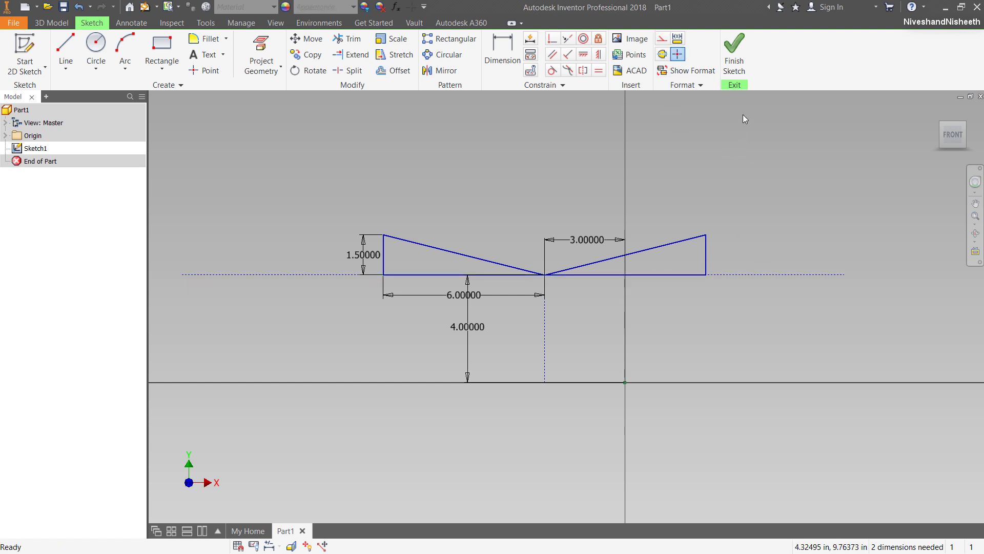
click(734, 51)
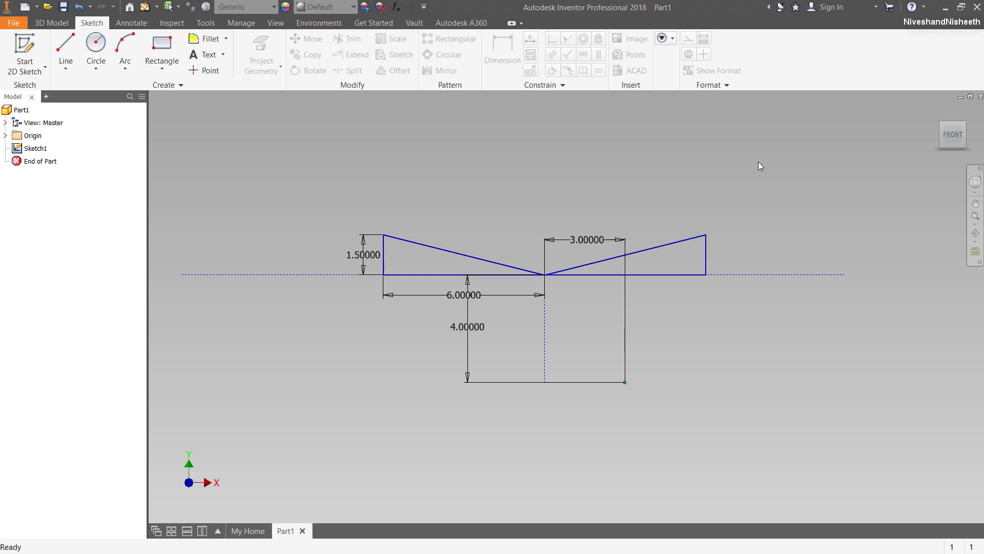
Revolve both triangles through a full turn about the original triangle's base line to form a solid double cone
click(937, 113)
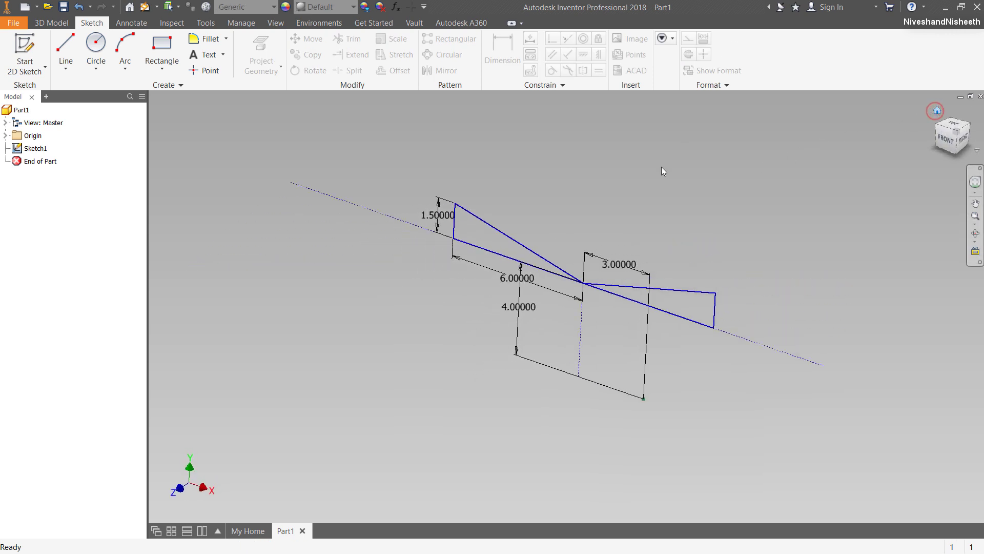
scroll(643, 269, up, 3)
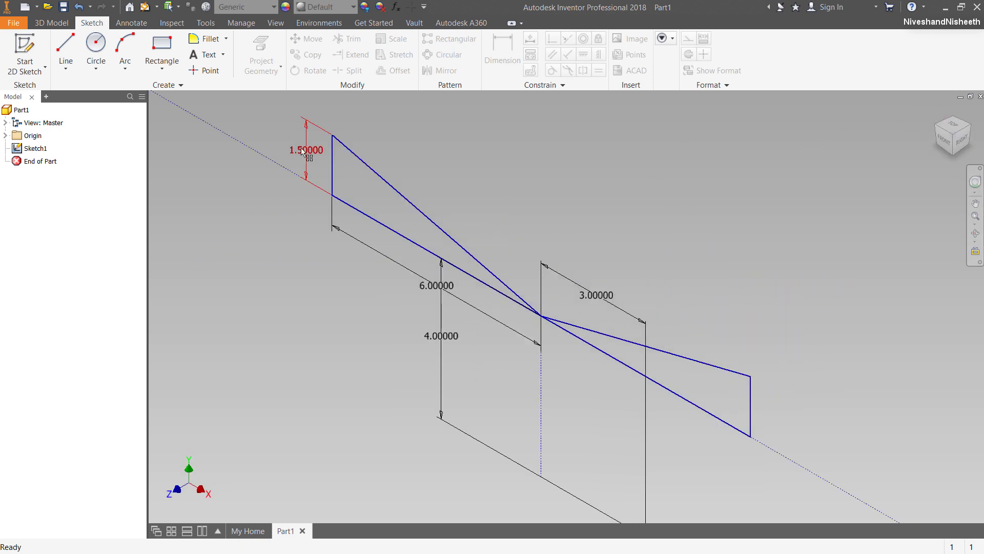
click(56, 20)
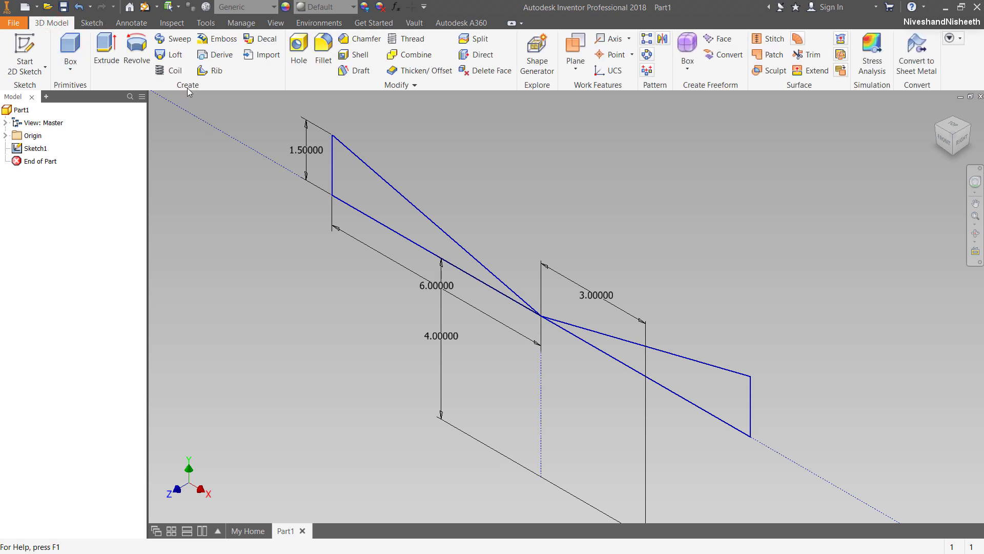
click(137, 56)
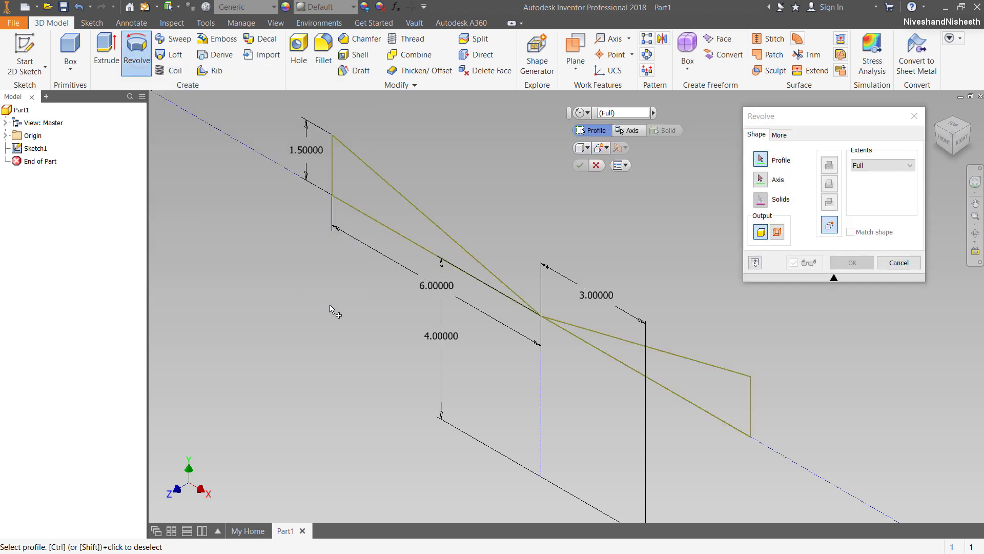
click(386, 216)
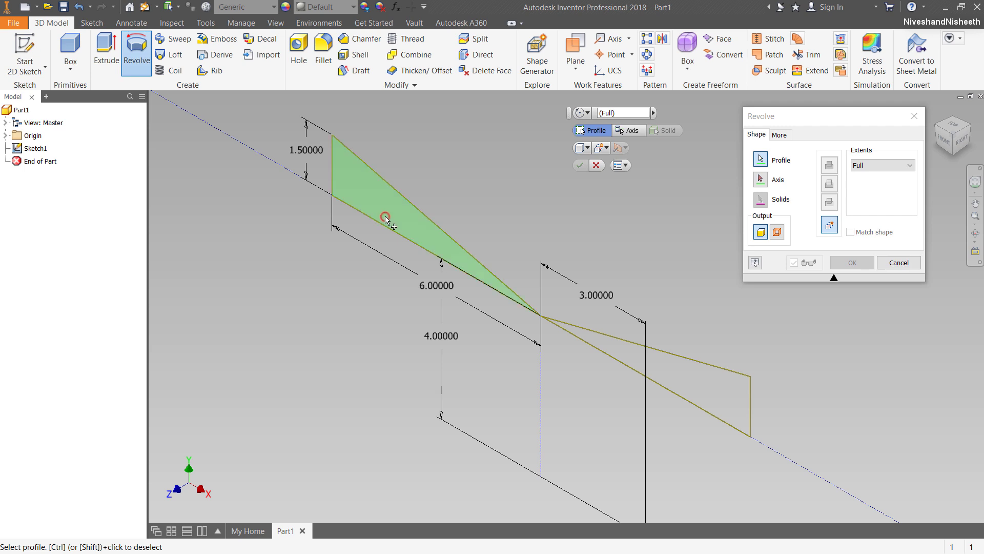
click(669, 362)
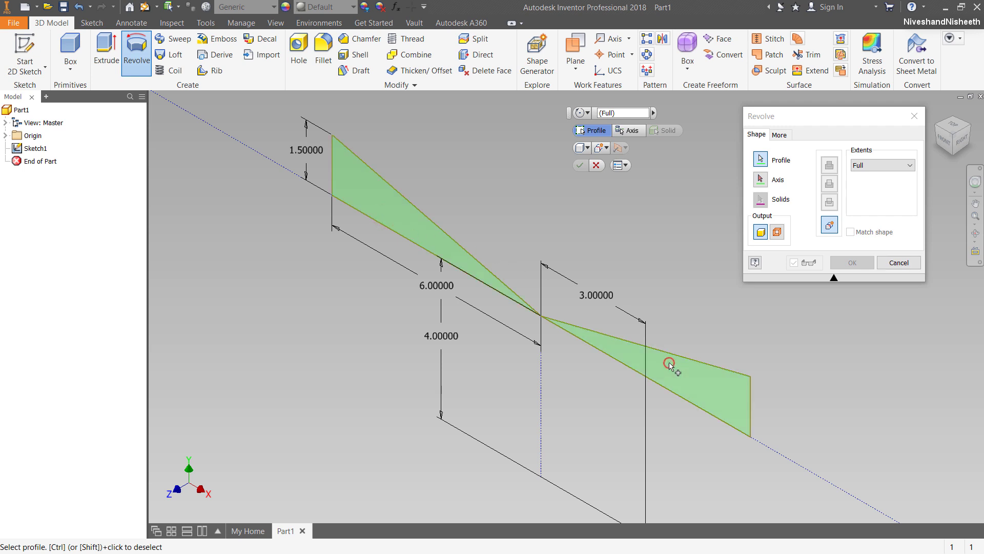
click(761, 179)
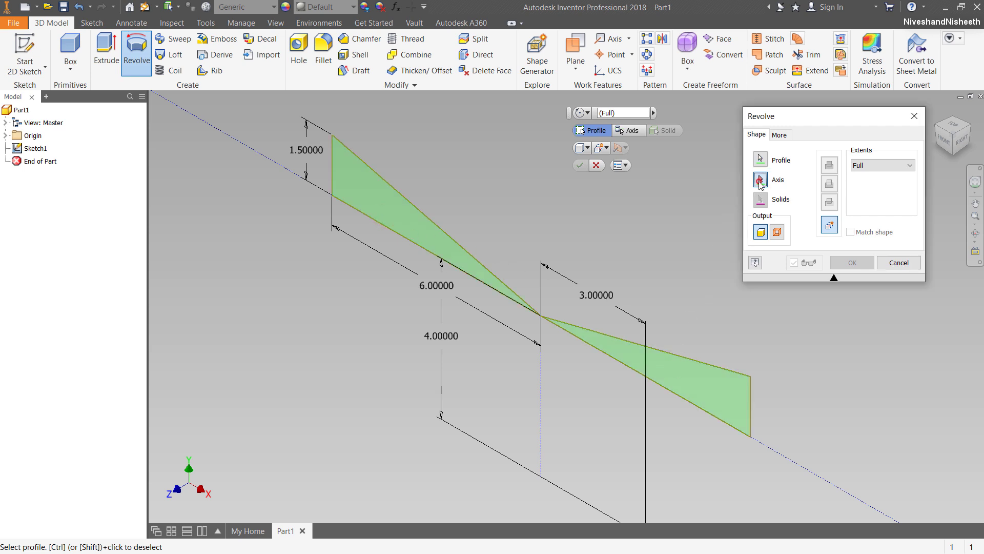
click(419, 249)
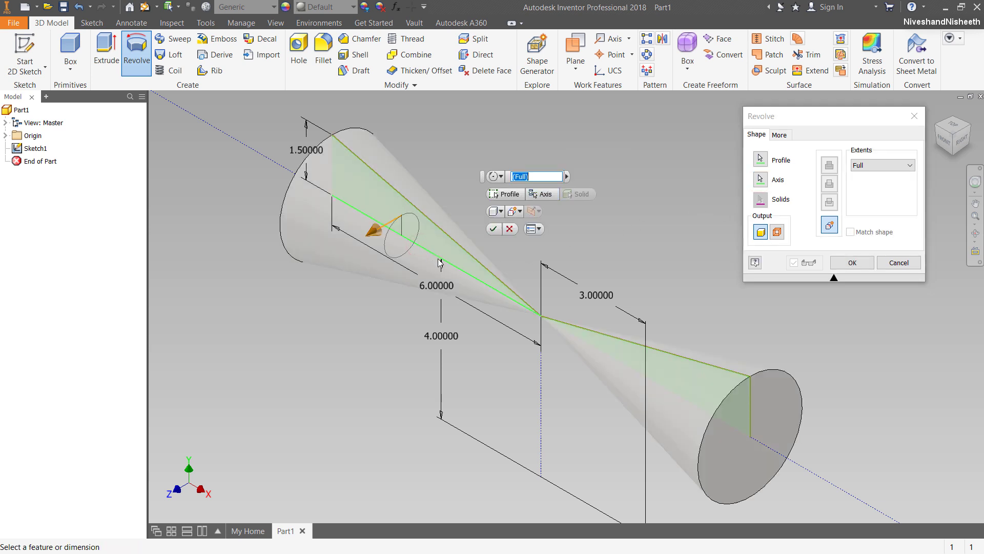
click(854, 262)
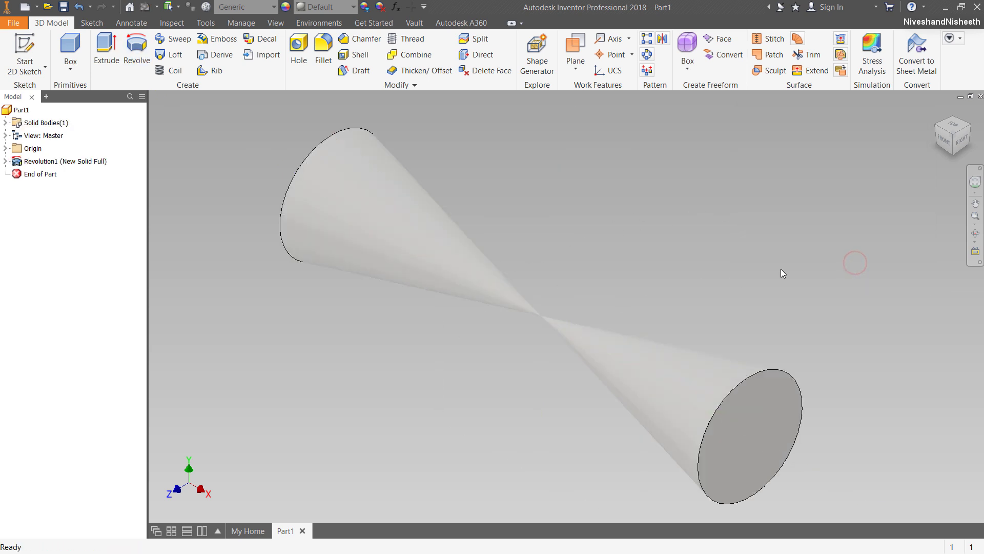
Turn on the visibility of Sketch1 under the revolved feature
click(7, 162)
click(38, 174)
right_click(38, 174)
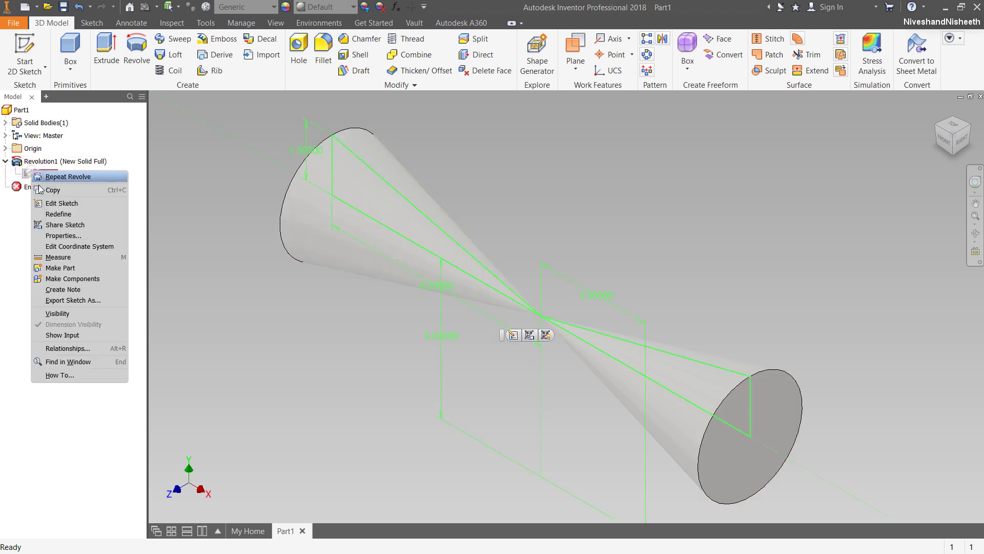
click(71, 313)
click(244, 331)
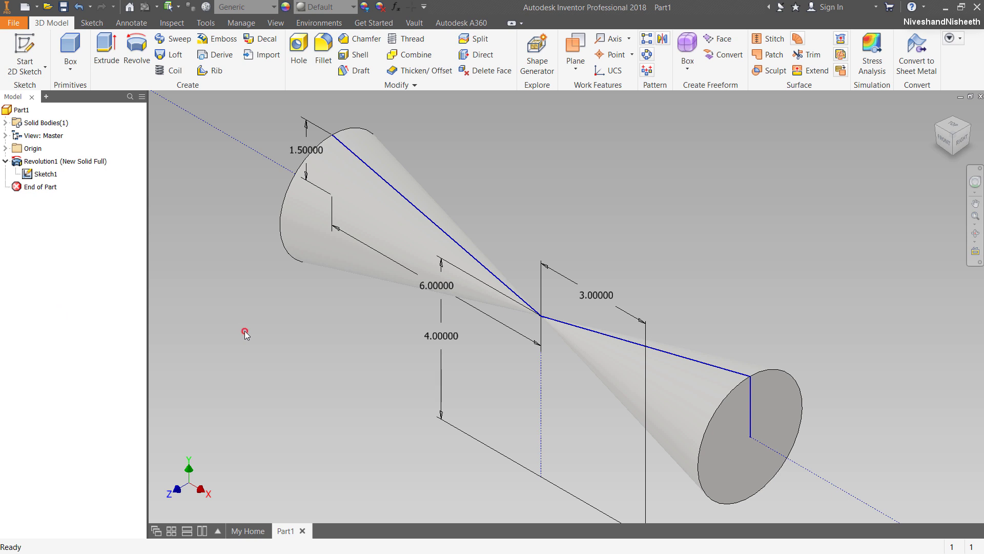
Set the part's appearance to Beige
click(320, 8)
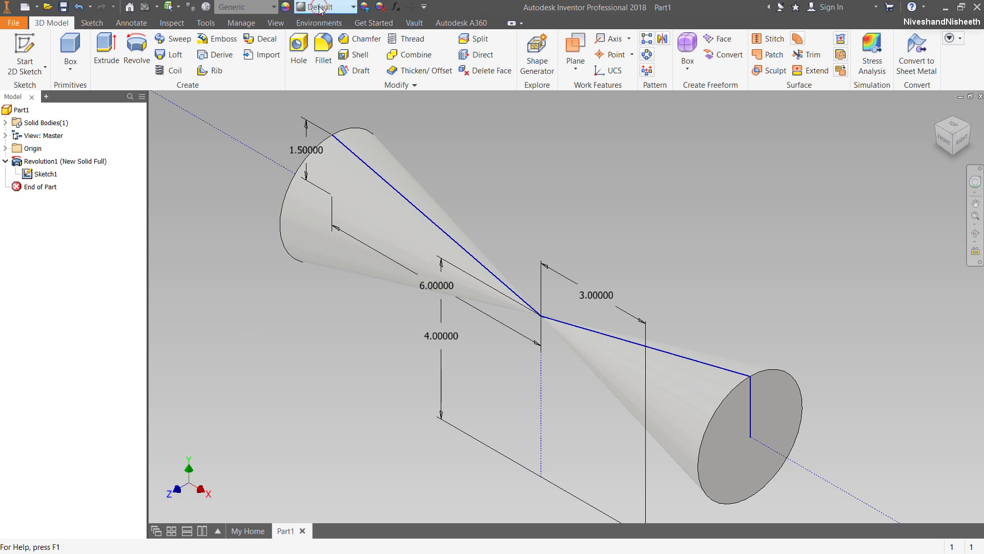
scroll(362, 132, up, 15)
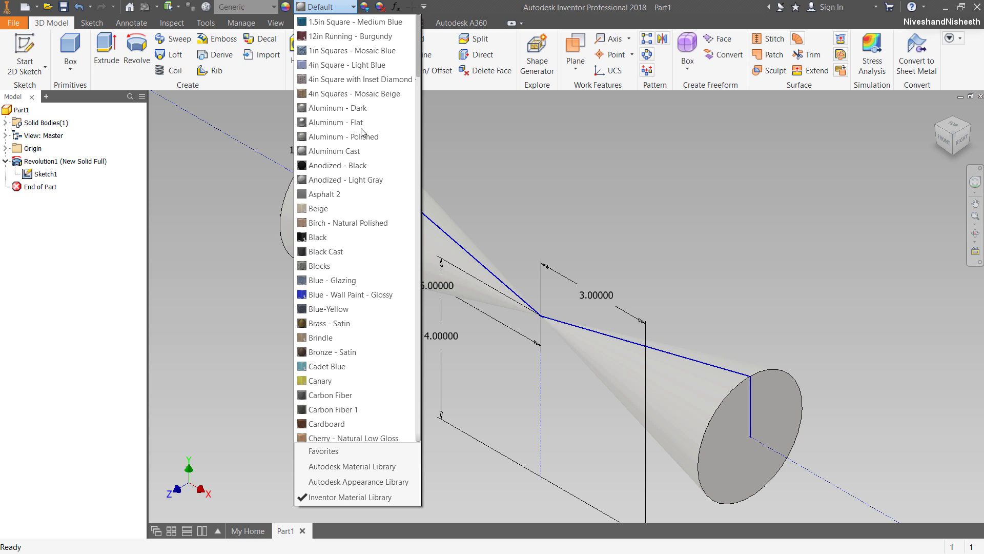
click(319, 208)
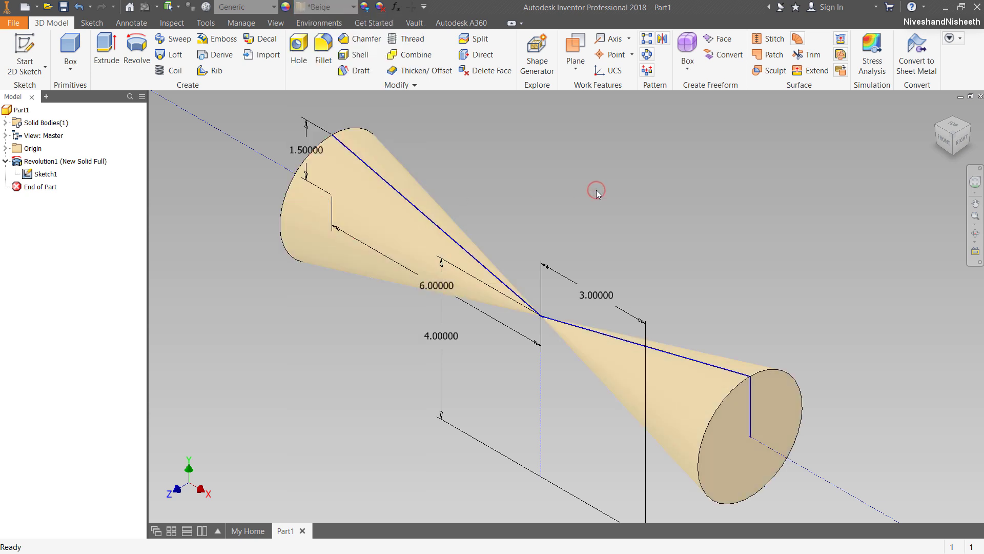
Turn on the visibility of the origin XY plane
click(5, 148)
click(45, 187)
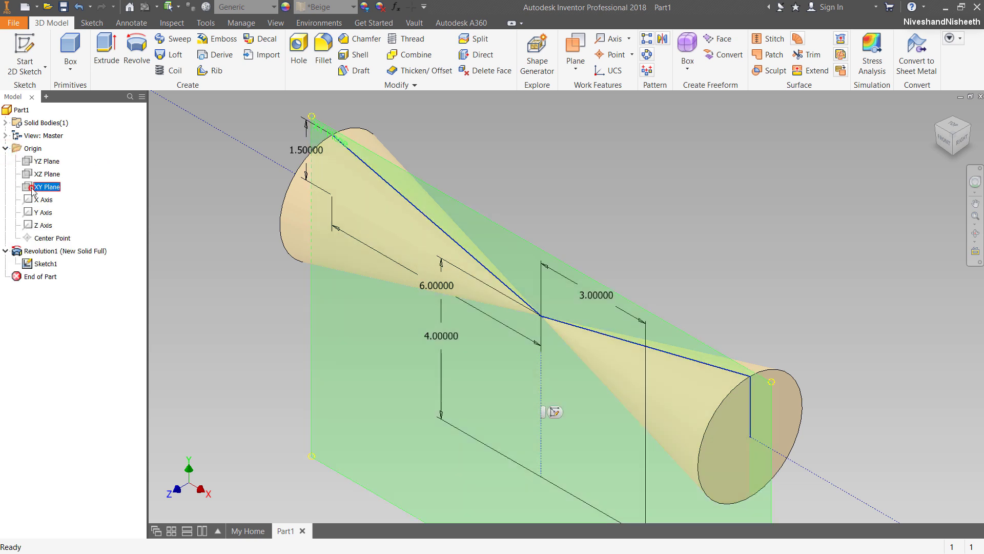
right_click(45, 187)
click(56, 254)
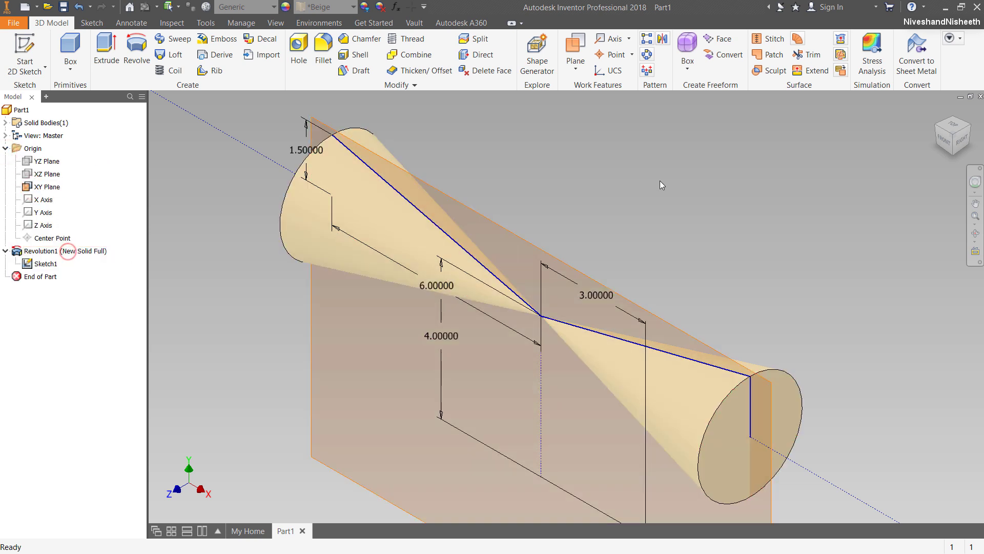
click(660, 180)
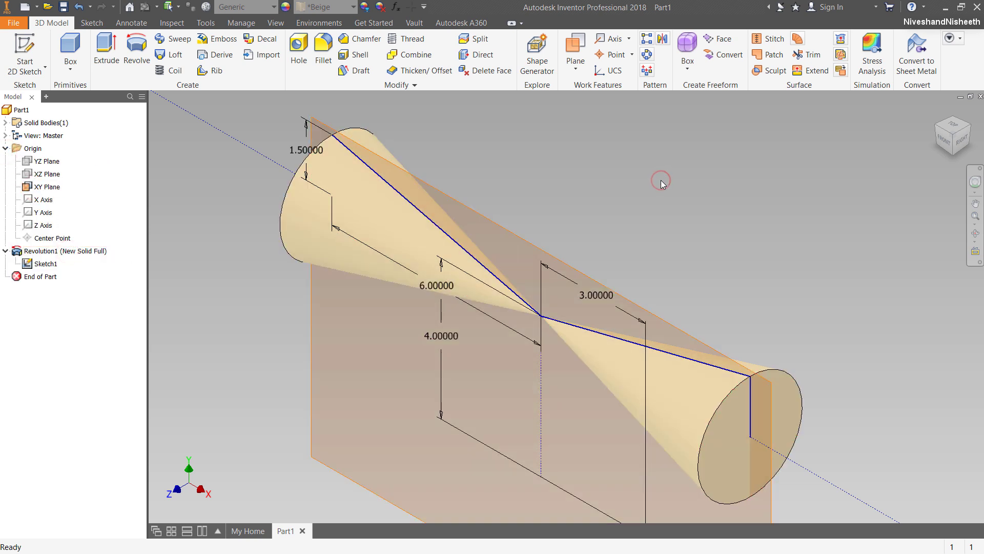
Create a work plane offset 1 in from the XY plane
click(577, 70)
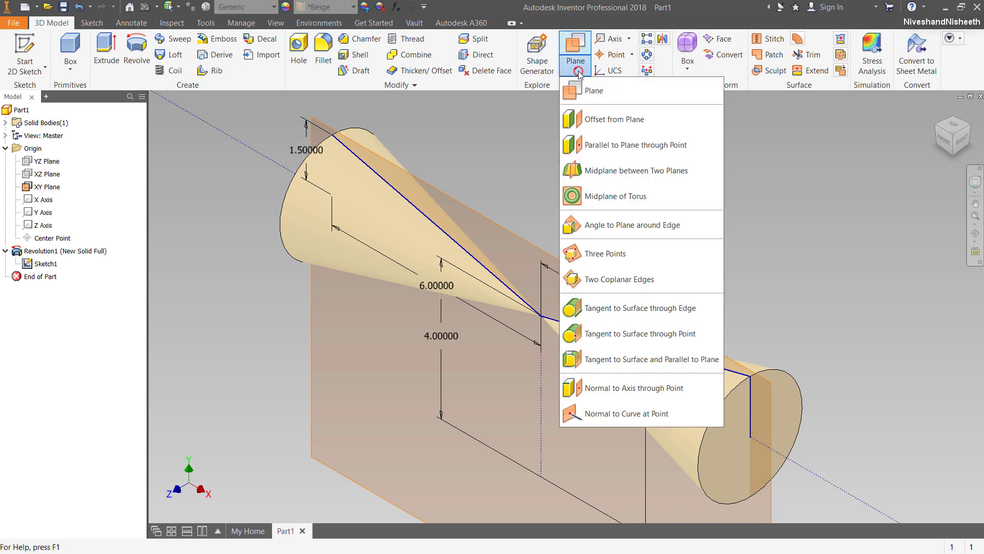
click(633, 121)
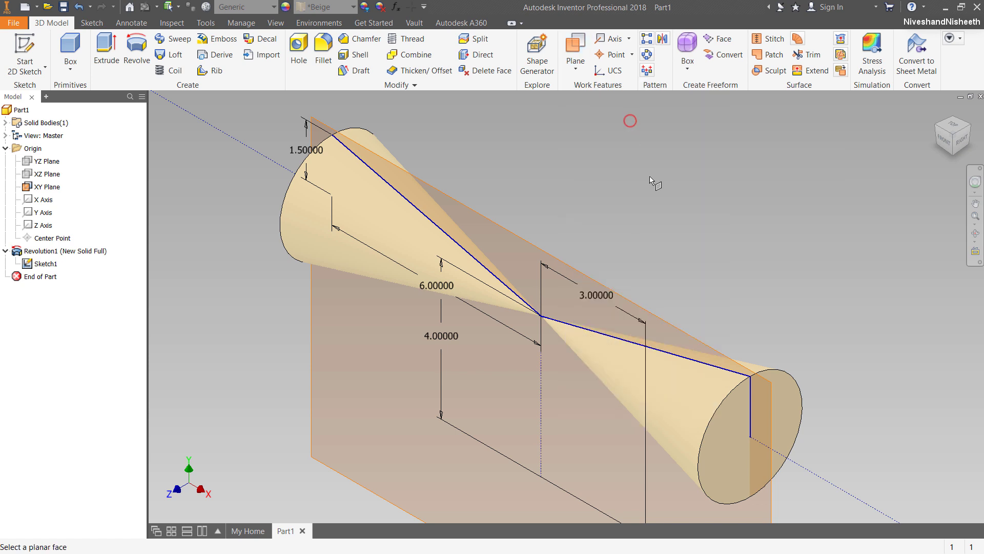
scroll(617, 211, down, 3)
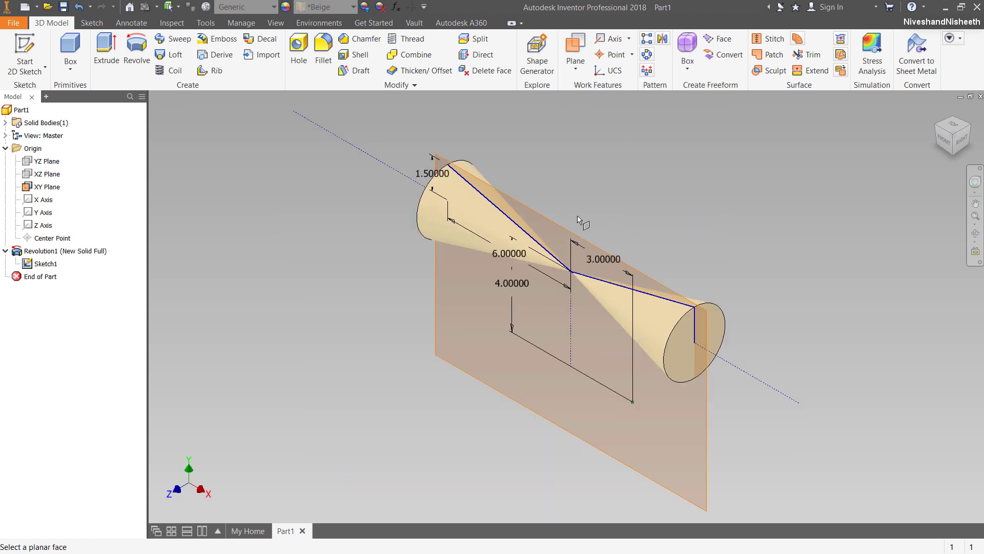
click(564, 228)
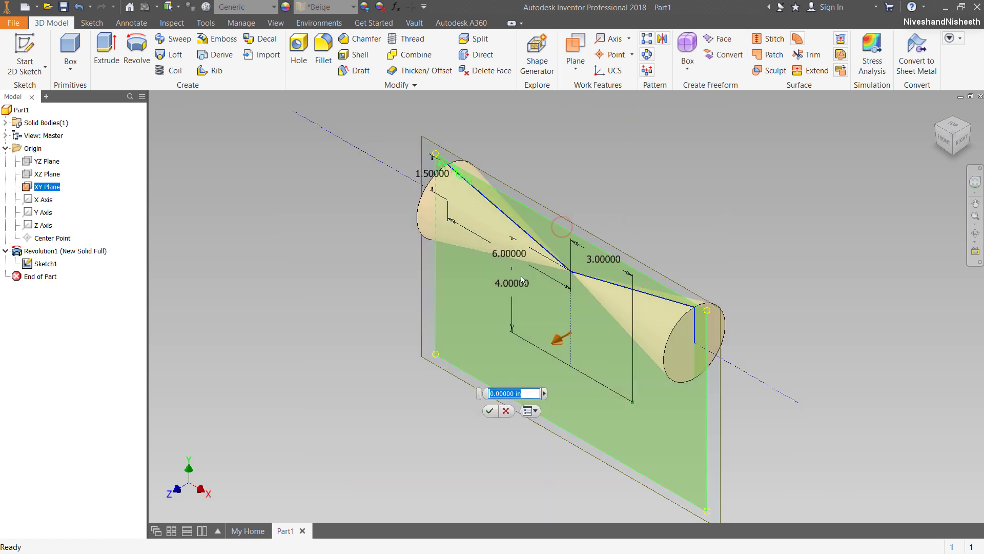
text(1)
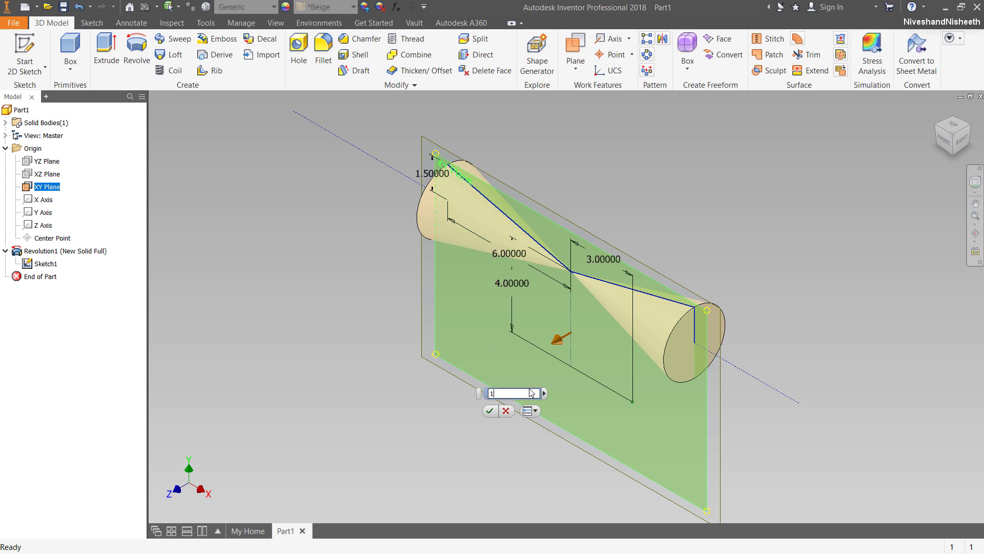
click(491, 410)
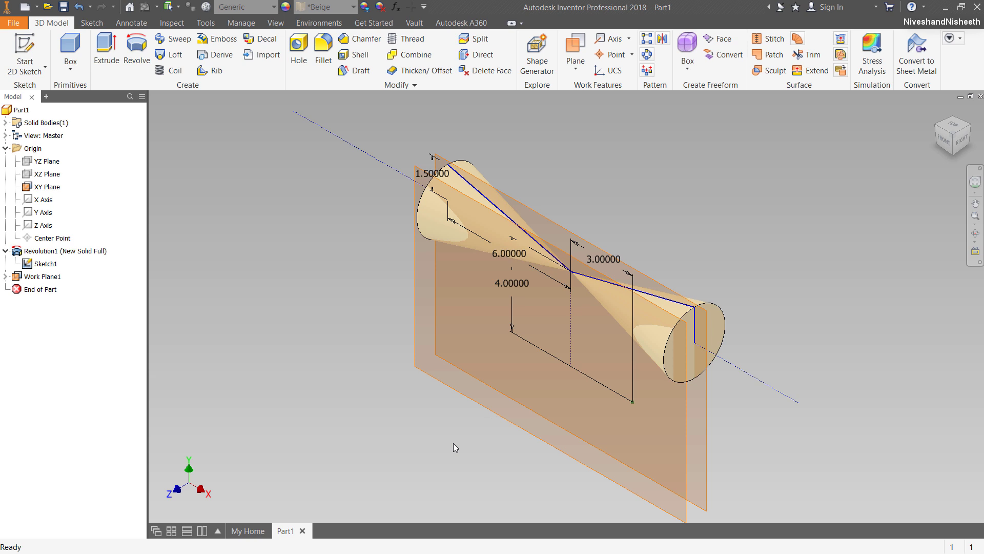
Measure the distance between the XY plane and the offset work plane near the cone's end face
click(797, 301)
scroll(691, 354, up, 3)
scroll(691, 355, up, 3)
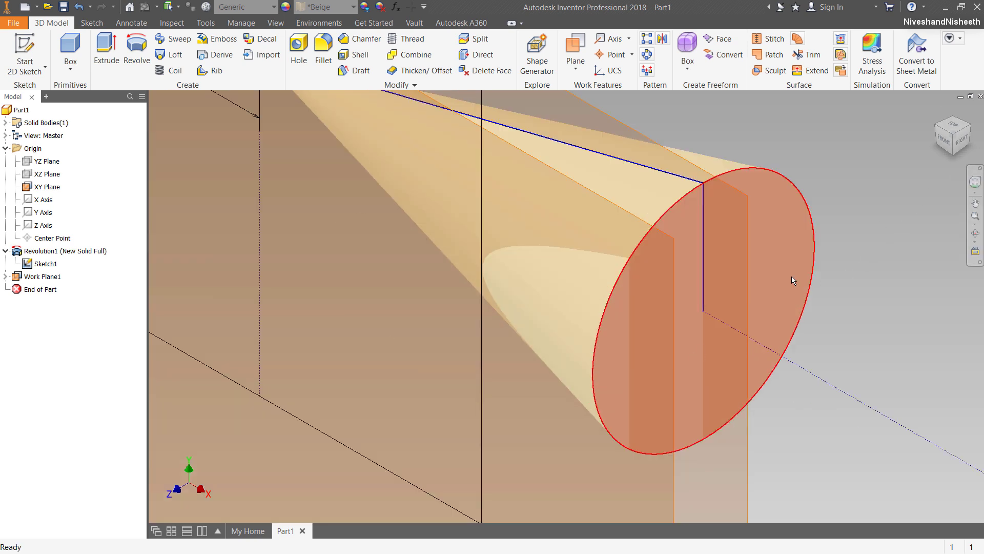
right_click(878, 165)
click(854, 149)
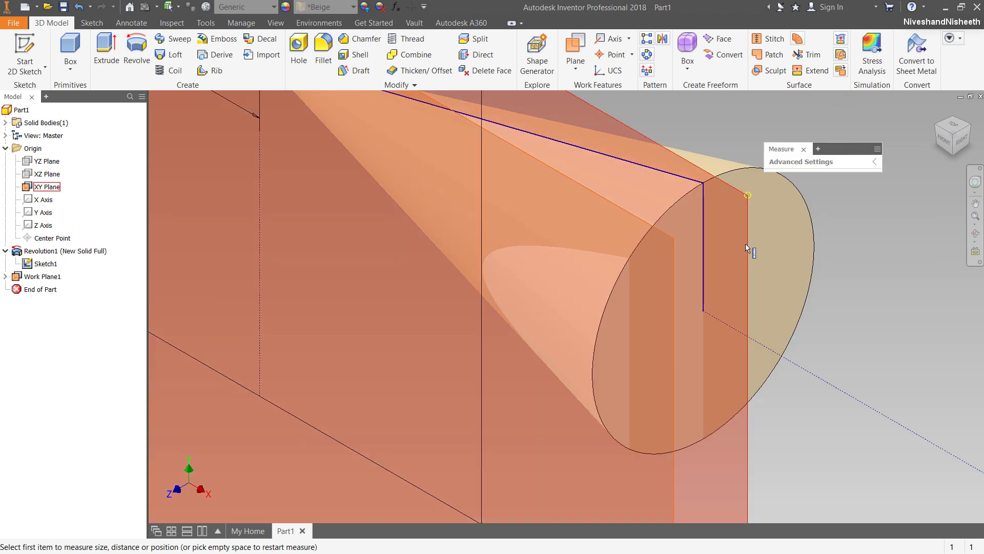
click(745, 244)
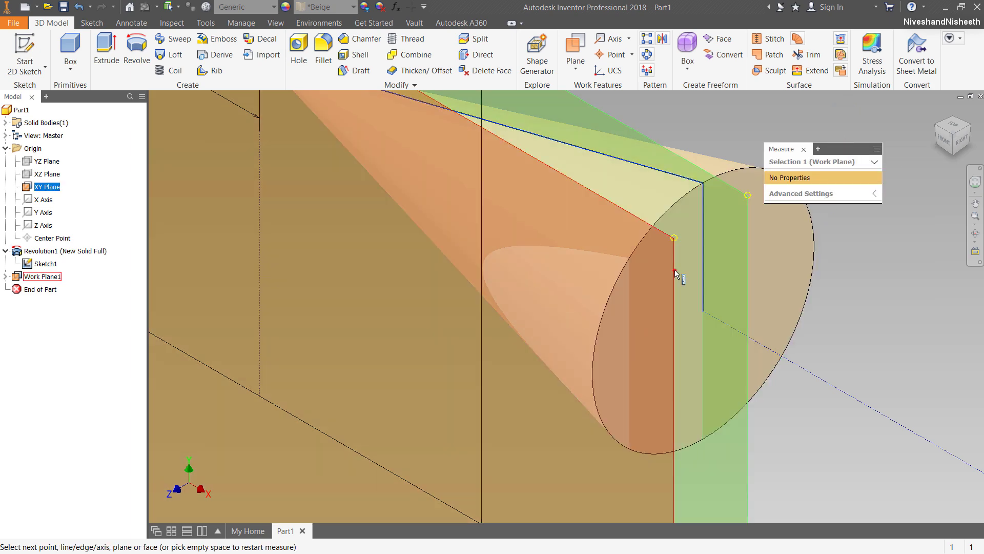
click(676, 272)
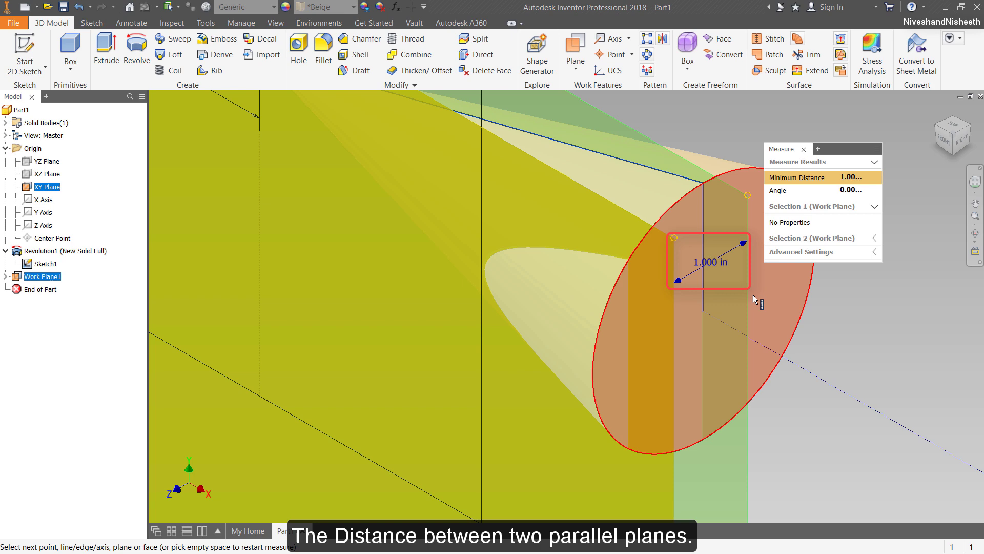
click(803, 149)
Turn off the visibility of the origin XY plane
click(975, 215)
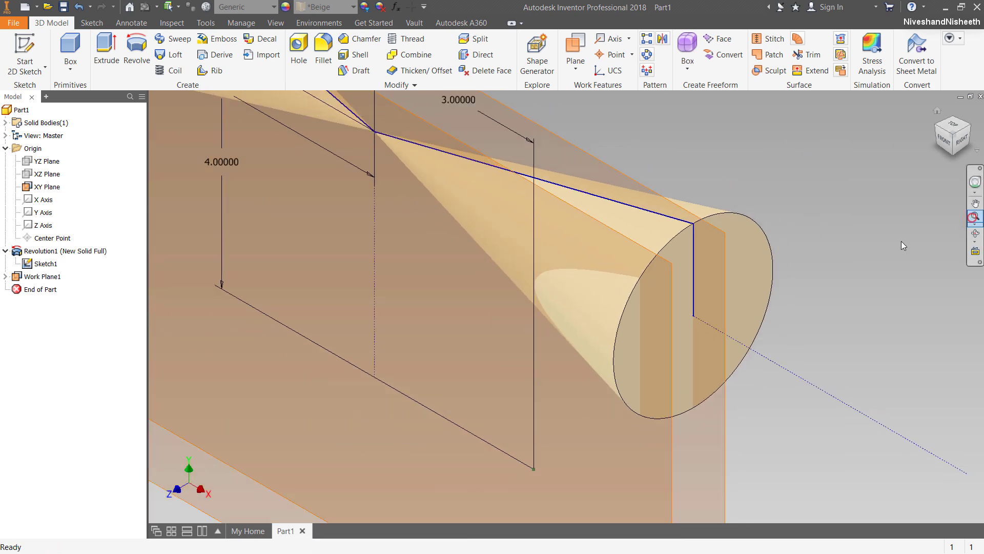
scroll(555, 258, down, 3)
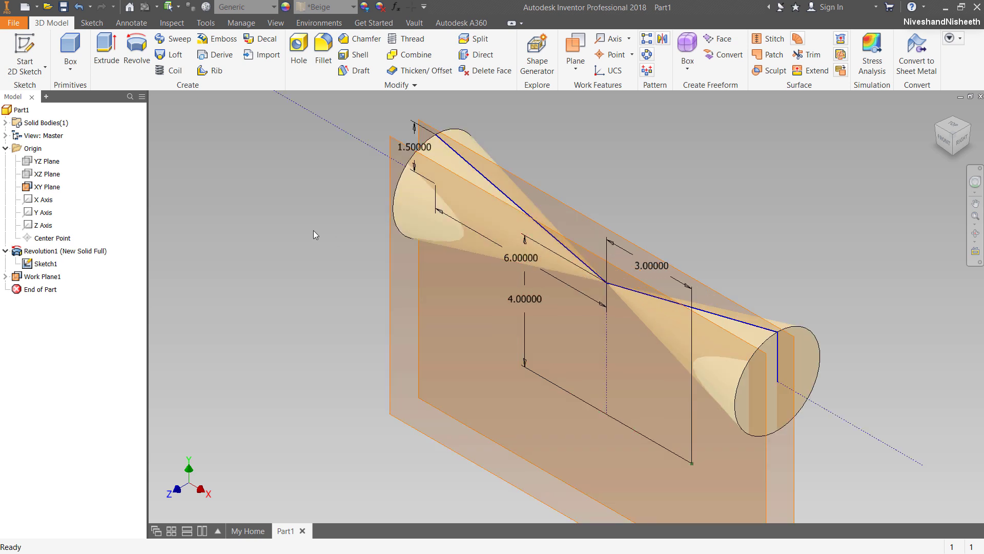
click(50, 187)
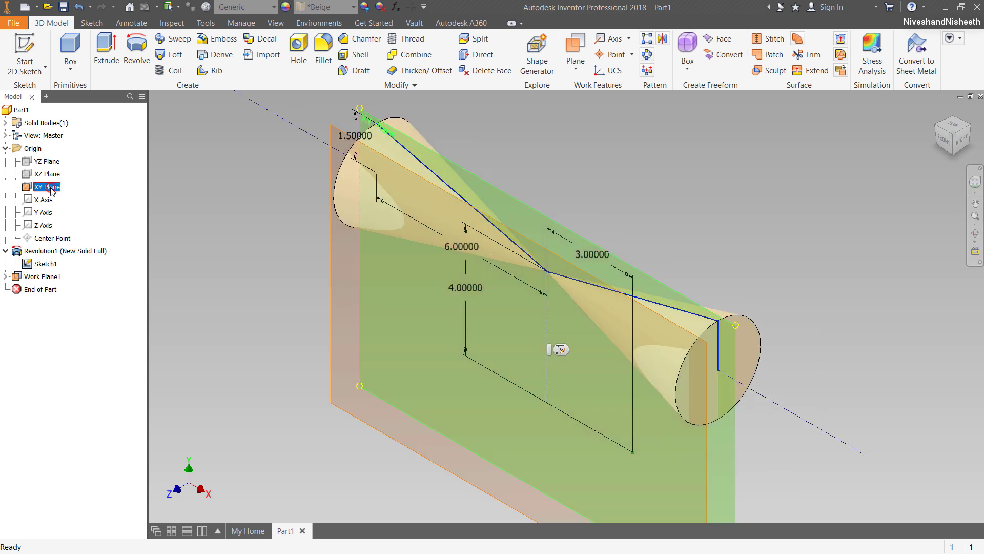
right_click(51, 192)
click(88, 257)
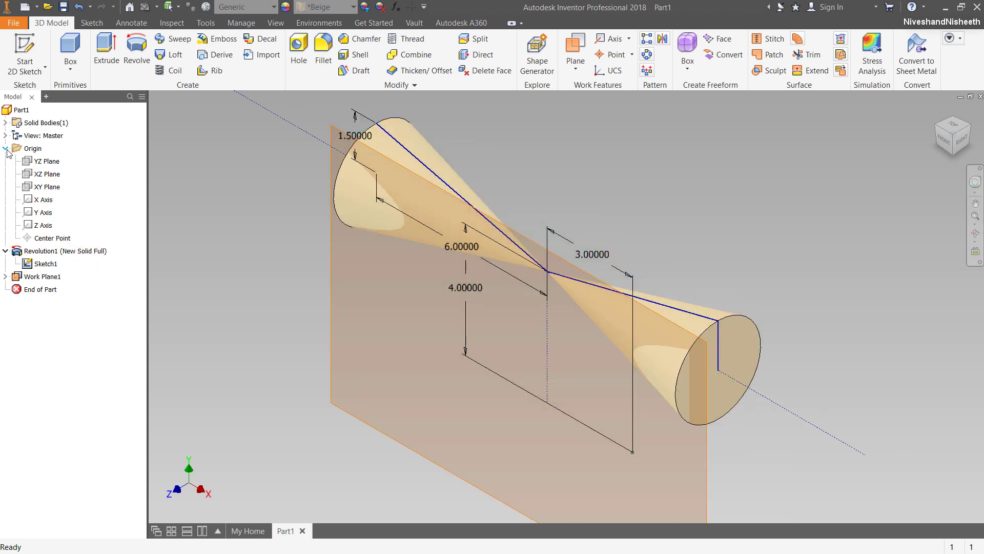
Turn off the visibility of Sketch1 and collapse all entries of the model tree
click(7, 148)
click(32, 173)
right_click(31, 174)
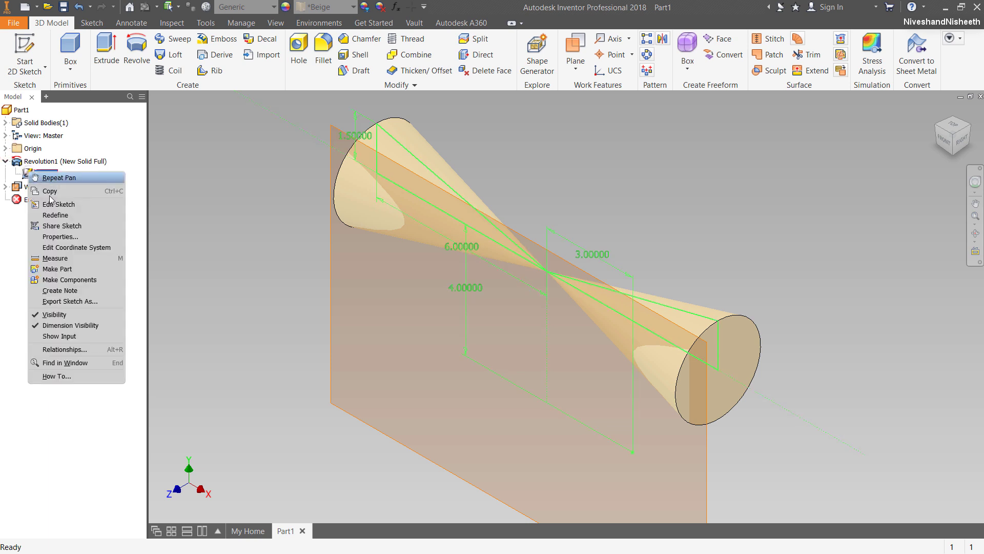
click(54, 314)
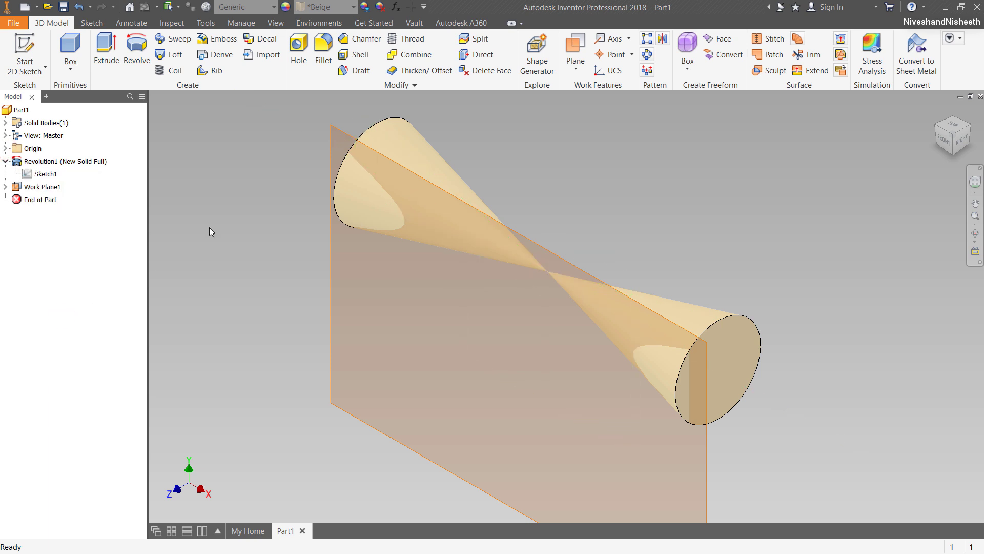
right_drag(209, 228, 80, 240)
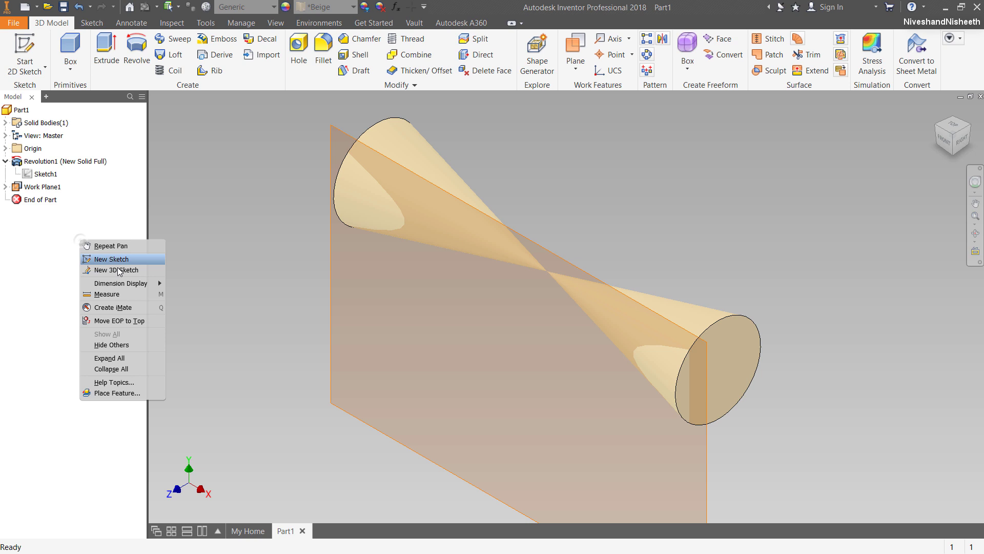
click(125, 367)
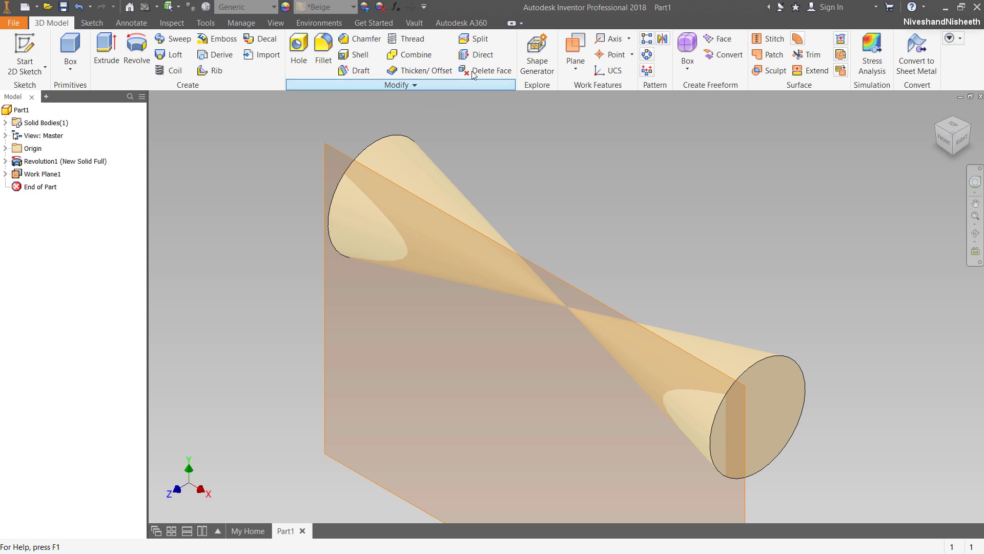
Trim the double cone with Split using the offset work plane, removing the smaller portions on its outer side
click(477, 40)
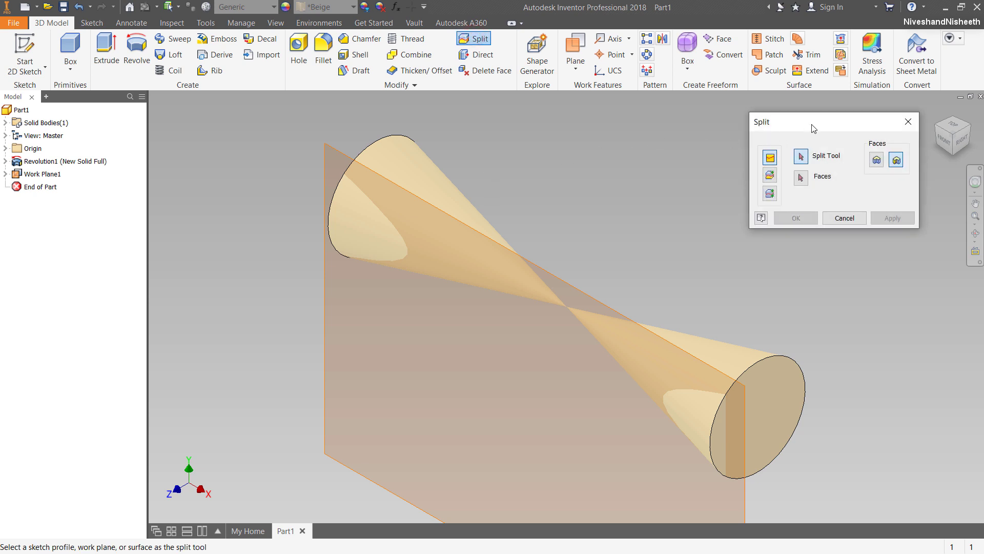
drag(812, 124, 789, 106)
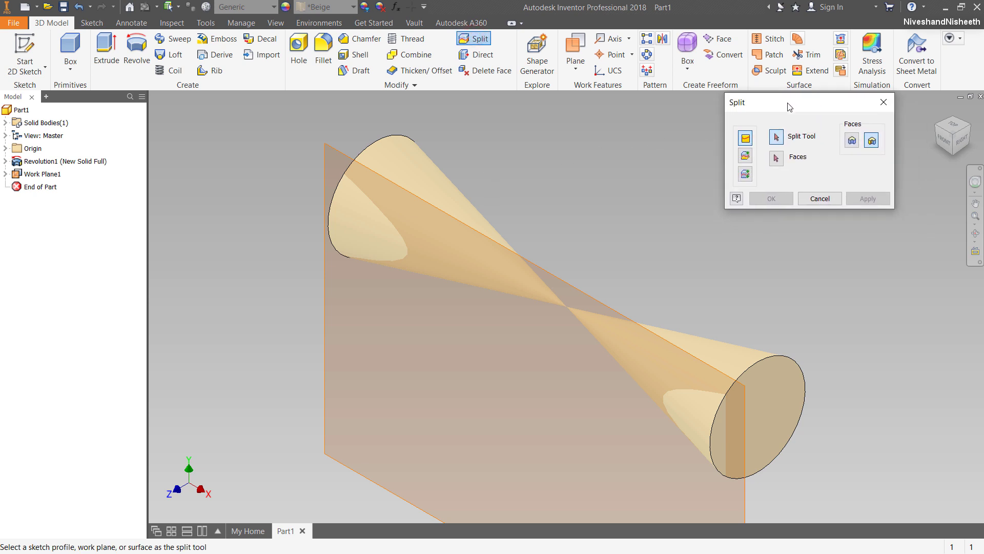
click(746, 155)
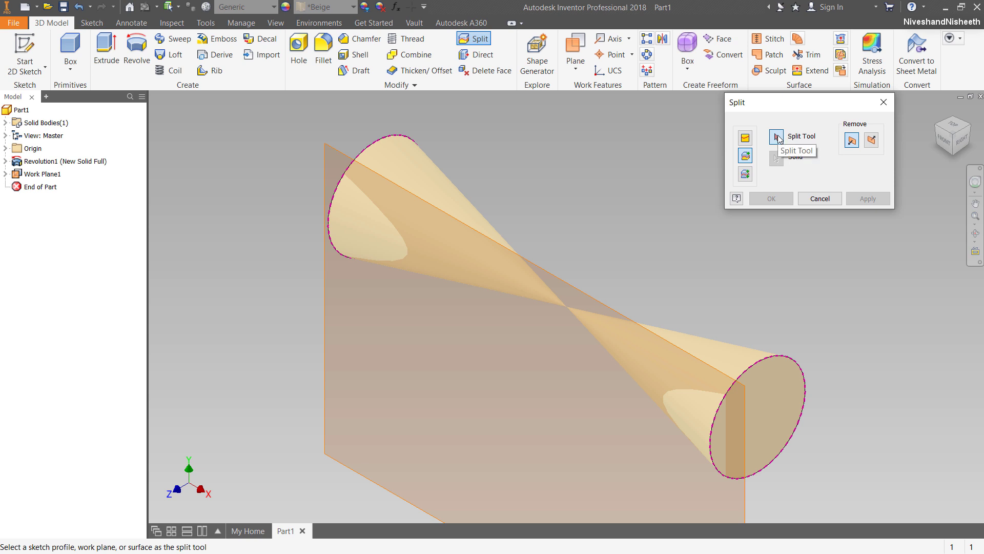
click(335, 150)
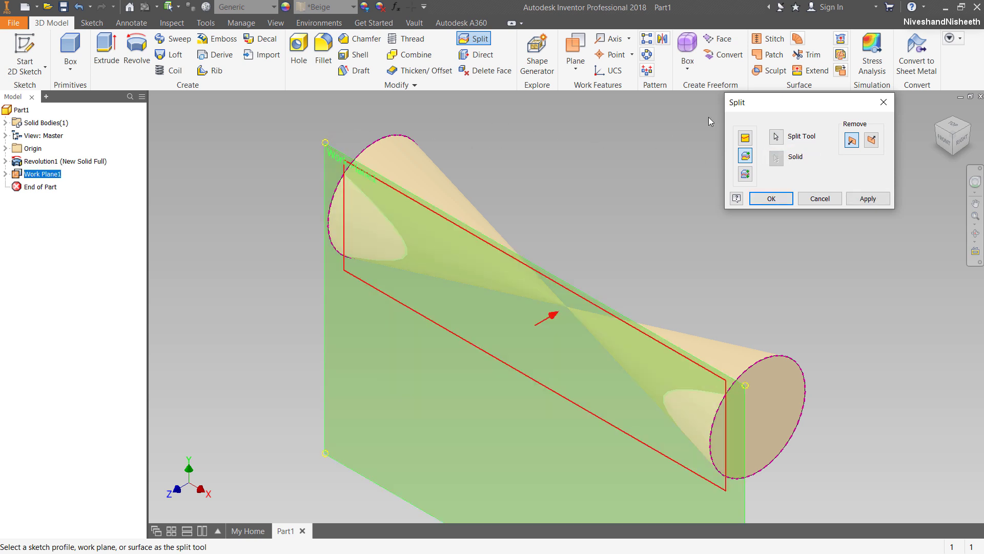
click(872, 140)
click(762, 202)
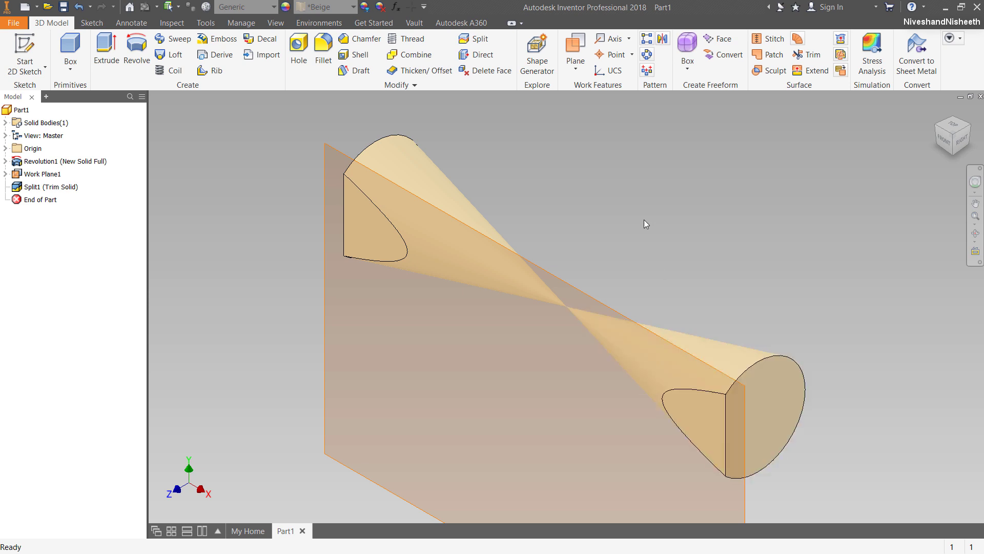
Project the trimmed solid's cut edges into a new sketch on the offset work plane and view it from the front
click(272, 154)
click(24, 60)
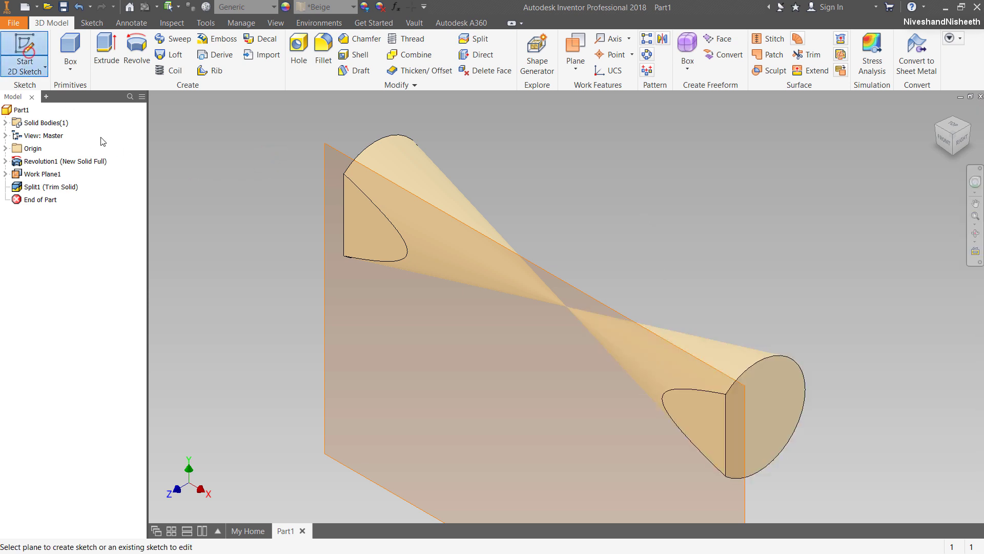
click(325, 188)
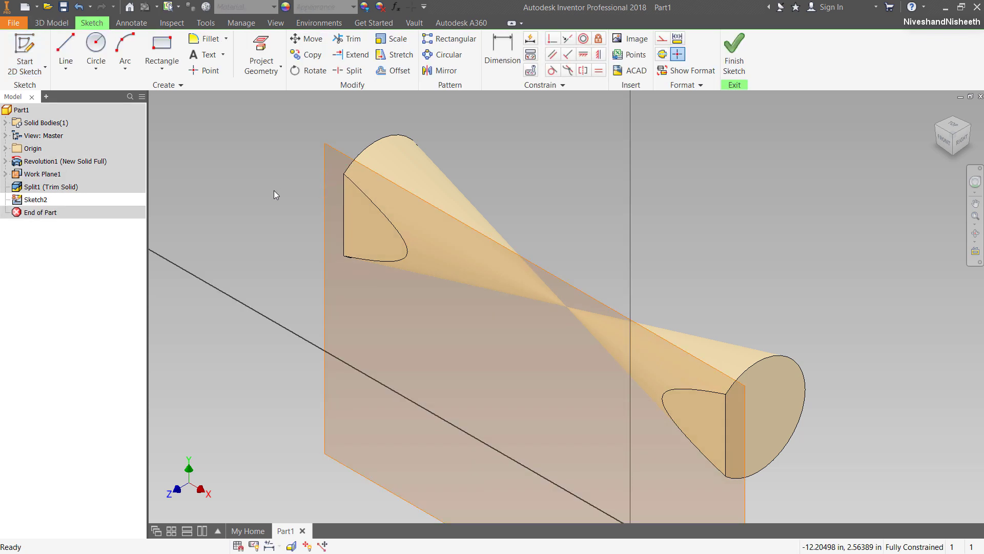
click(271, 78)
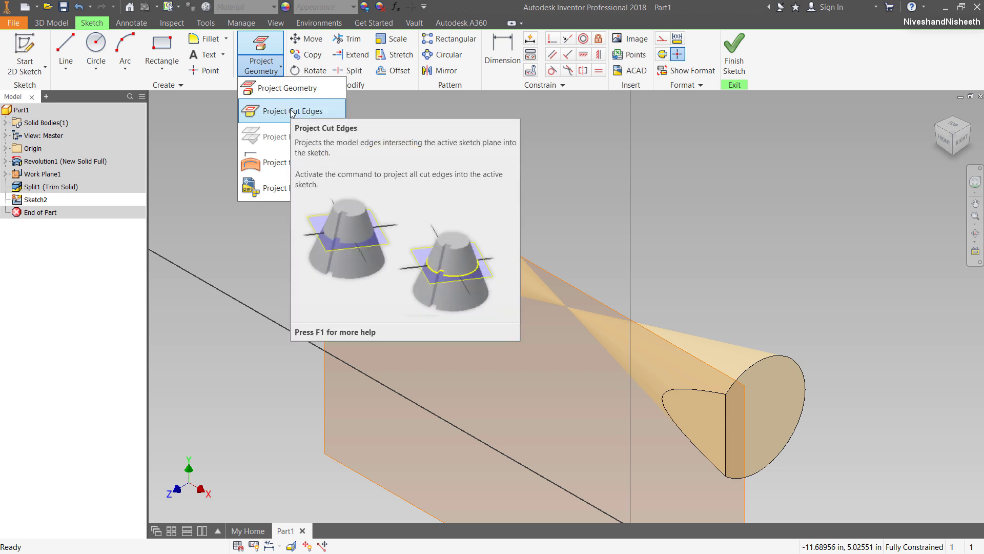
click(291, 111)
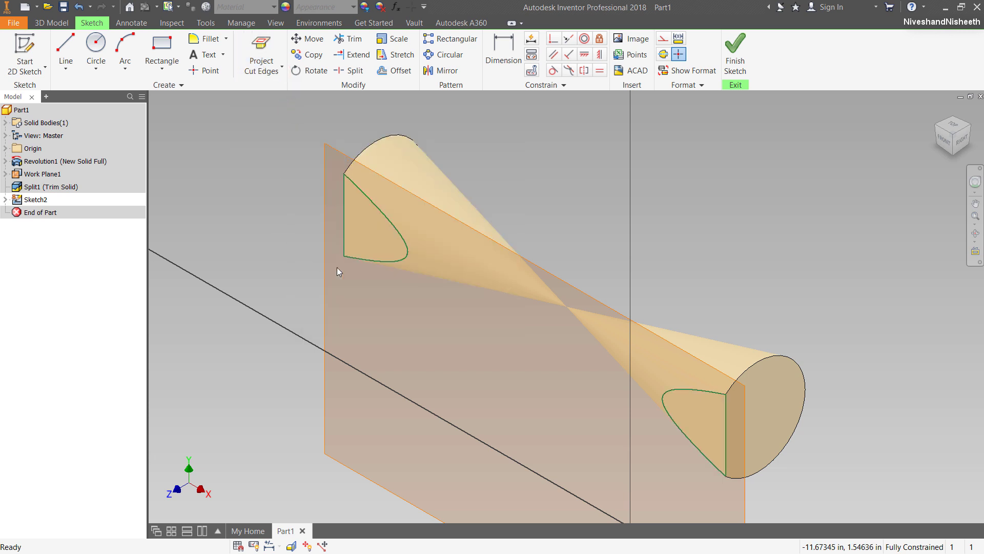
click(945, 146)
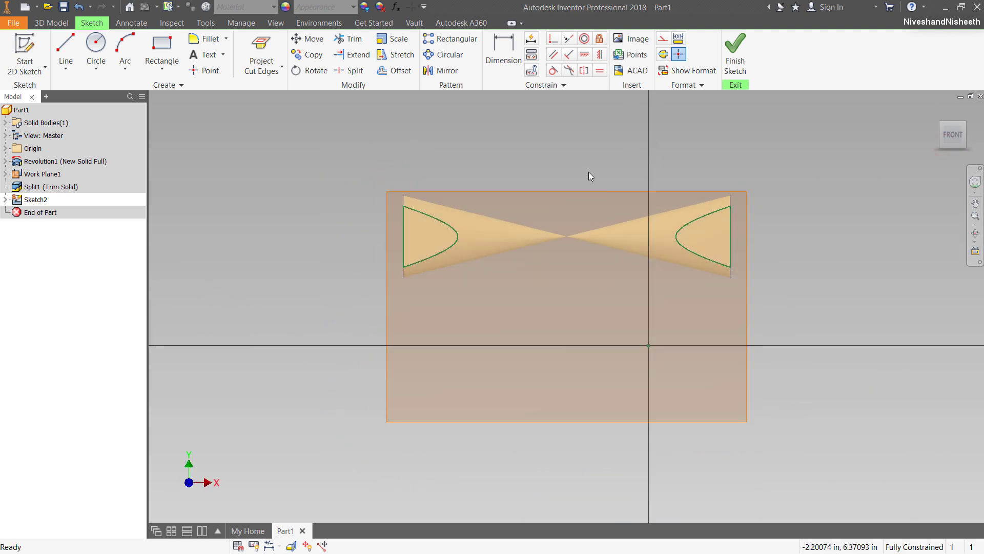
scroll(589, 176, up, 3)
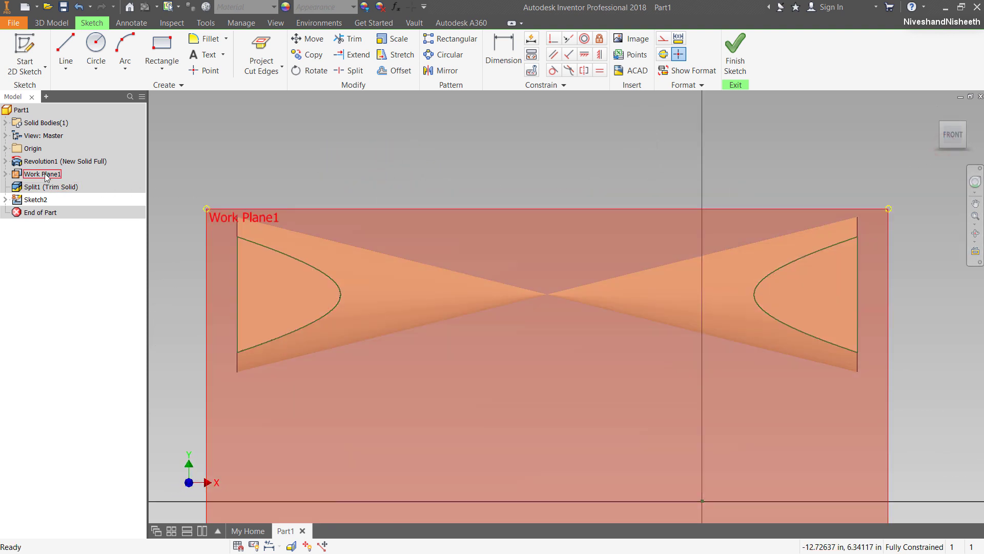
Turn off the visibility of the offset work plane used for the trim
click(45, 175)
right_click(46, 175)
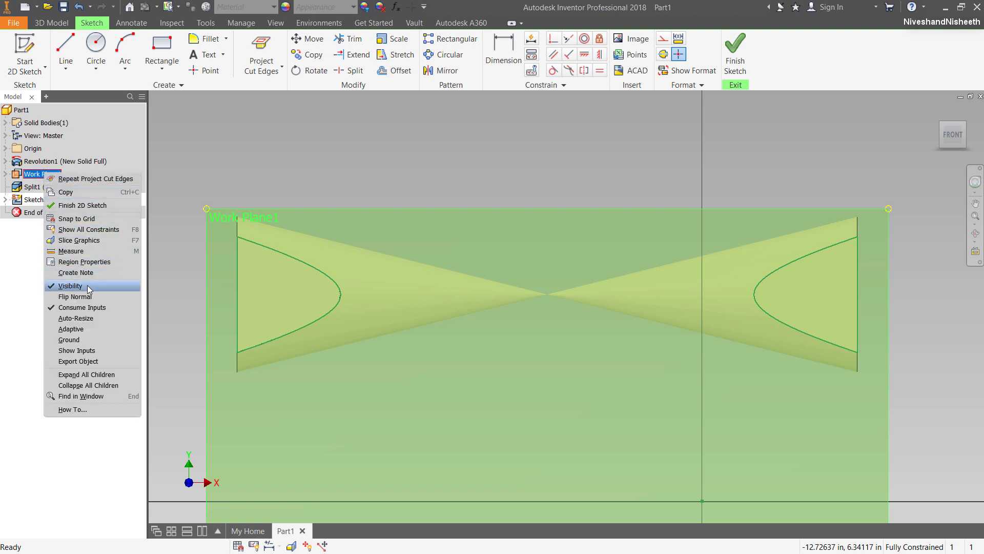
click(71, 285)
click(437, 148)
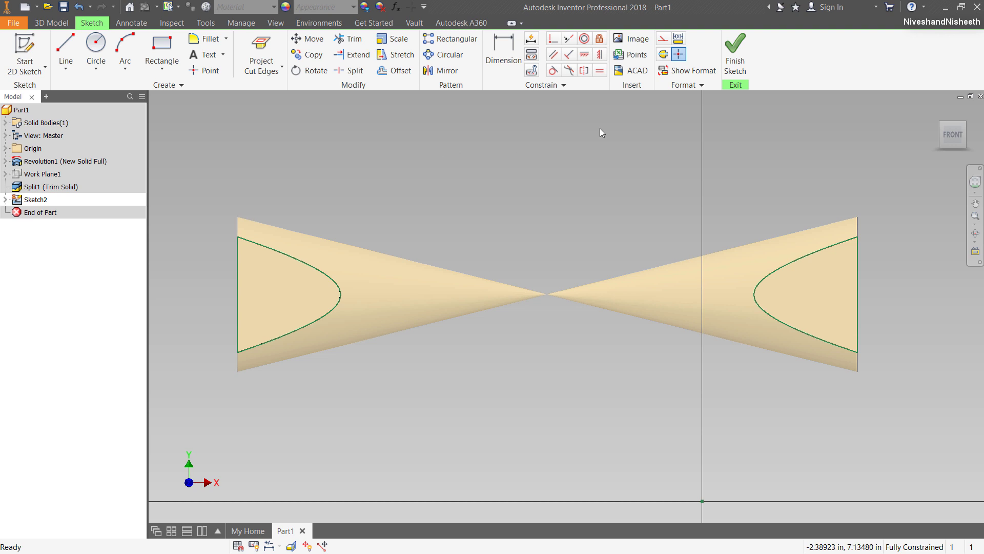
Set the sketch line color to Red and project the origin Y axis and X axis into the sketch
click(703, 85)
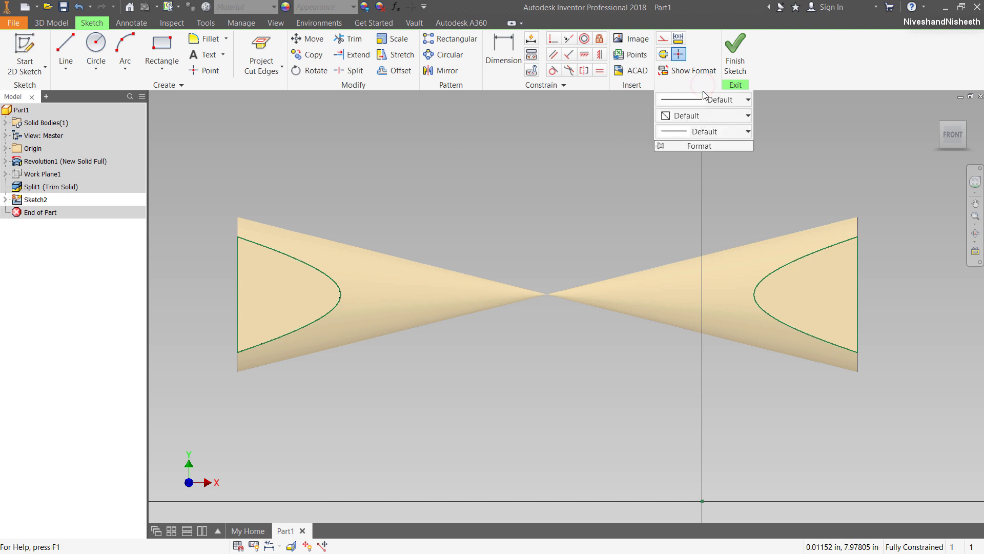
click(744, 116)
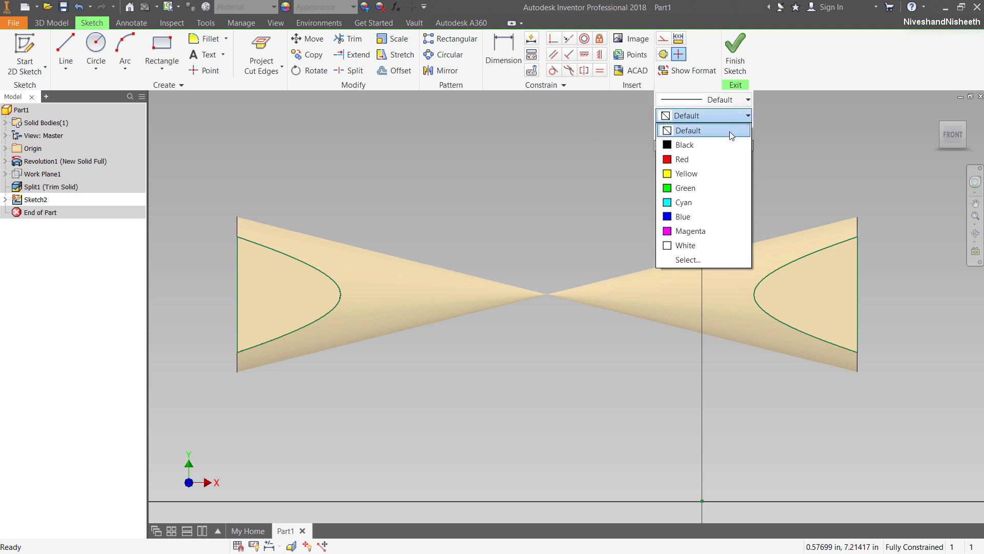
click(707, 162)
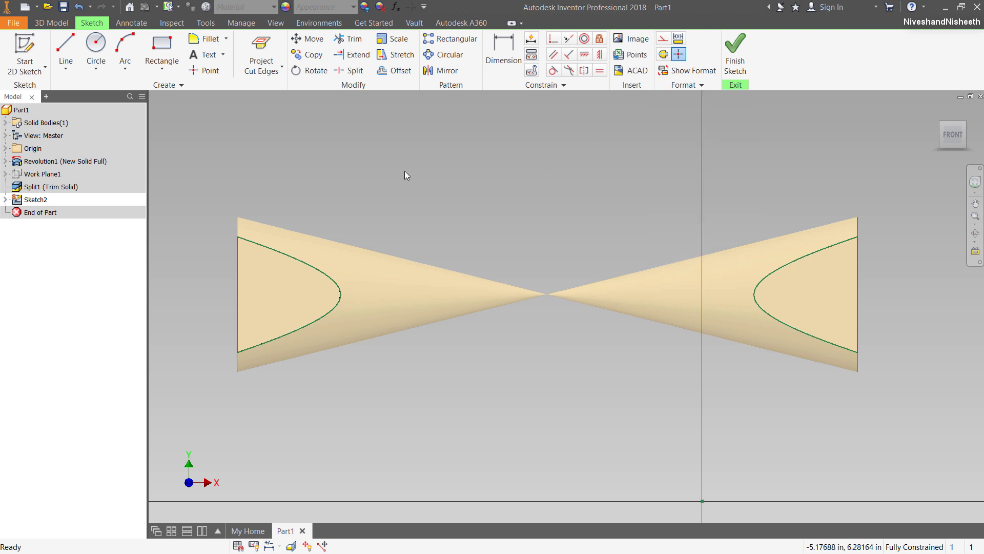
click(280, 71)
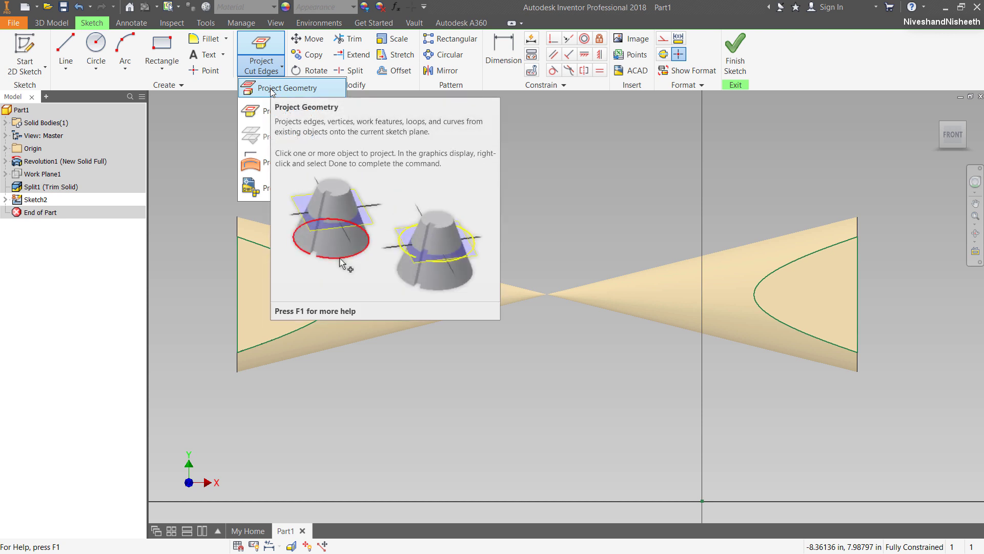
click(272, 90)
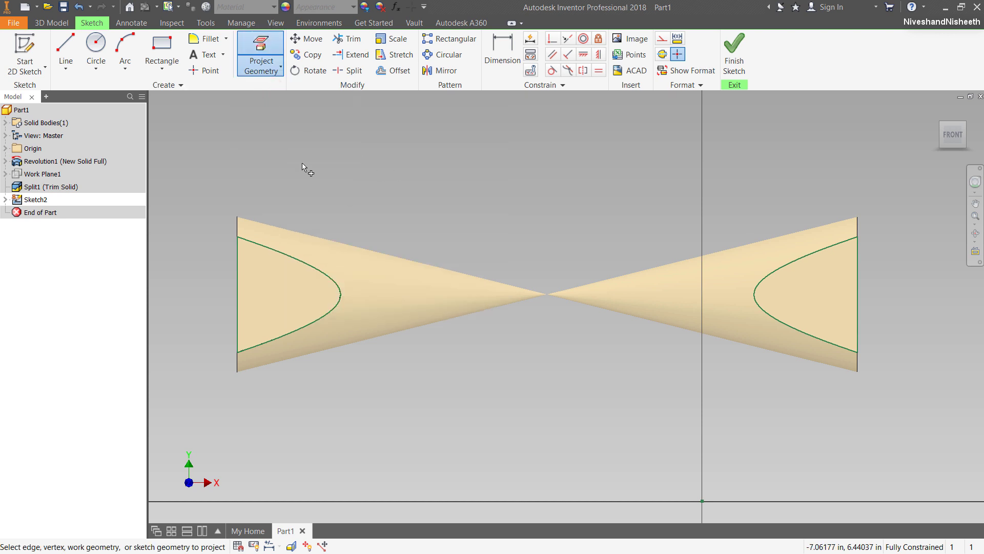
click(6, 148)
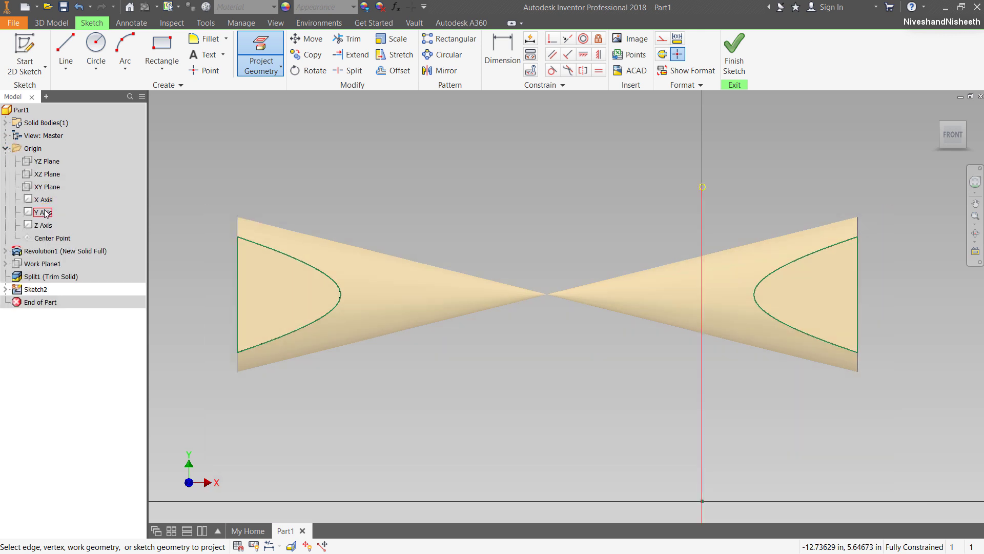
click(45, 212)
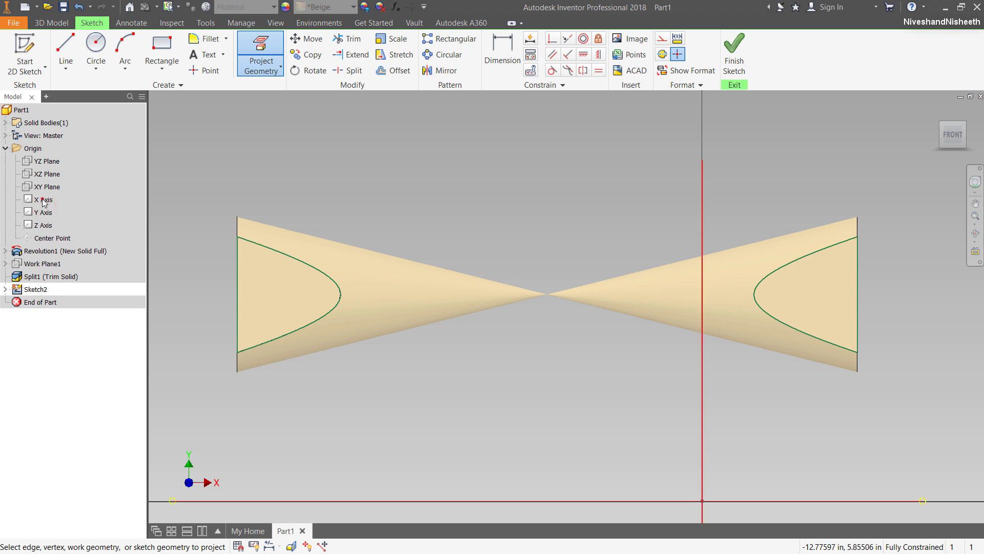
right_click(266, 150)
click(309, 151)
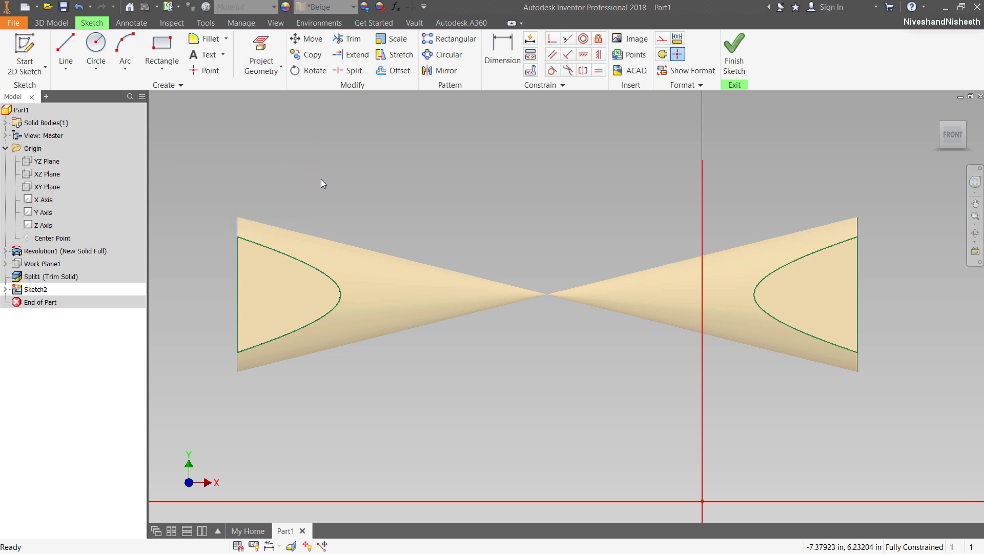
Reset the sketch line color to Default after projecting the axes
click(684, 85)
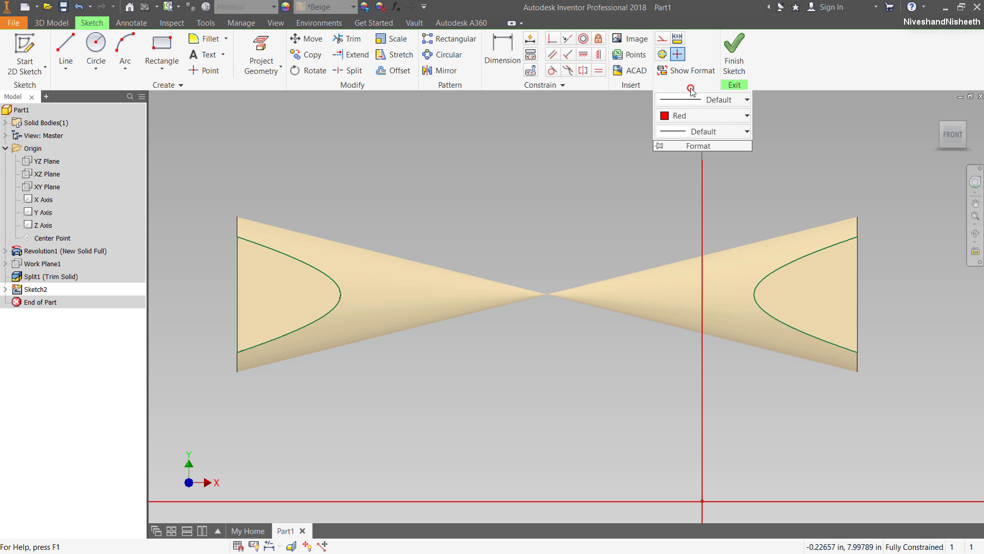
click(705, 116)
click(687, 132)
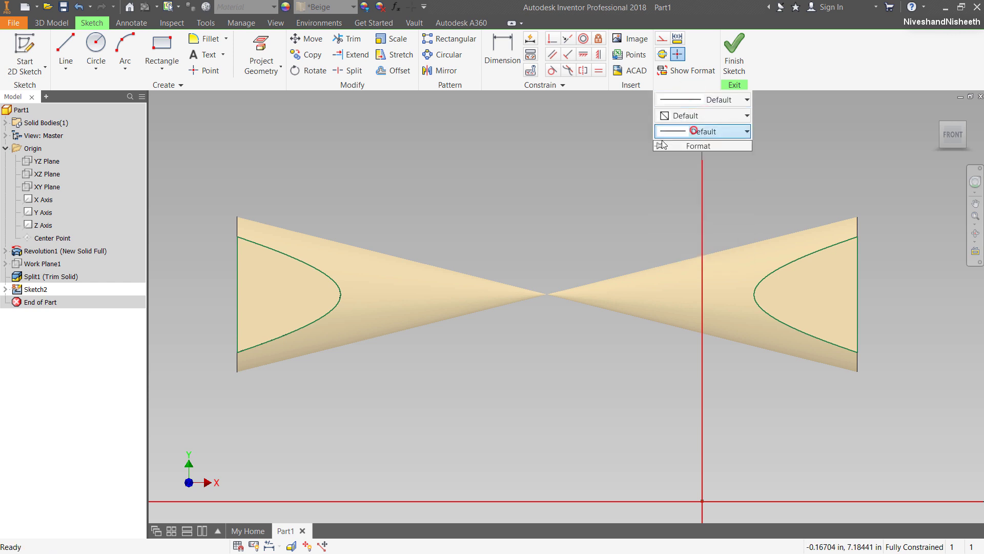
click(441, 188)
Project the vertical end edges of both cones into the sketch and convert them to construction lines
click(261, 45)
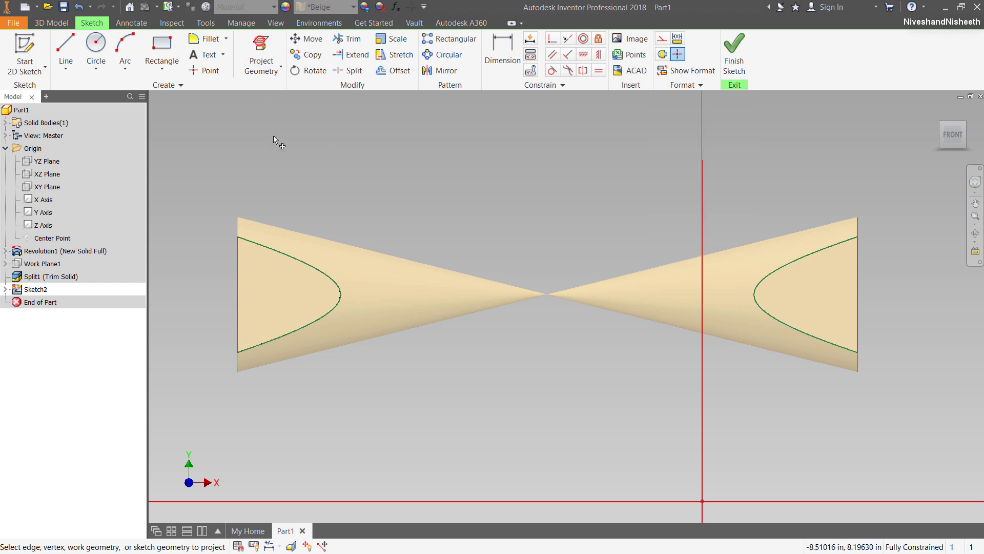
click(238, 230)
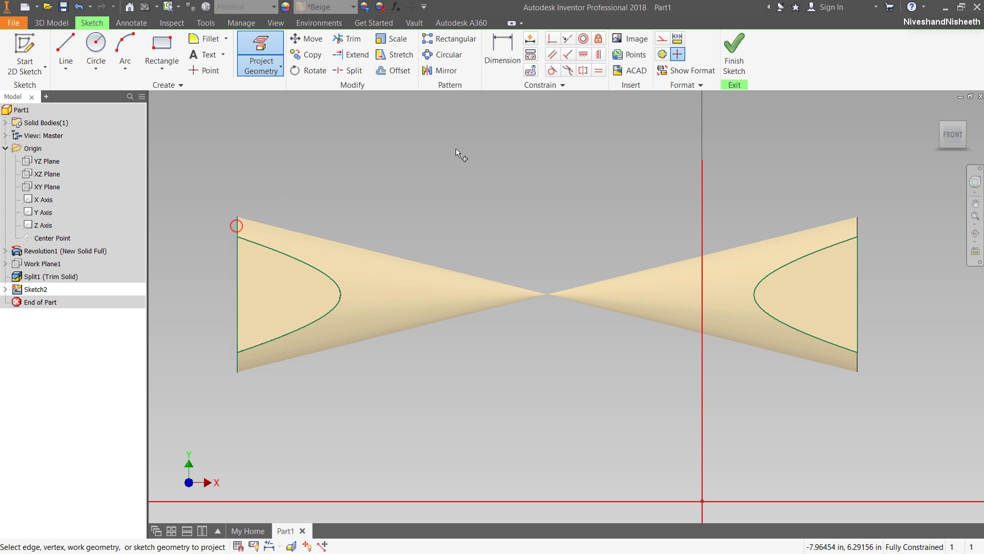
click(858, 231)
right_click(311, 130)
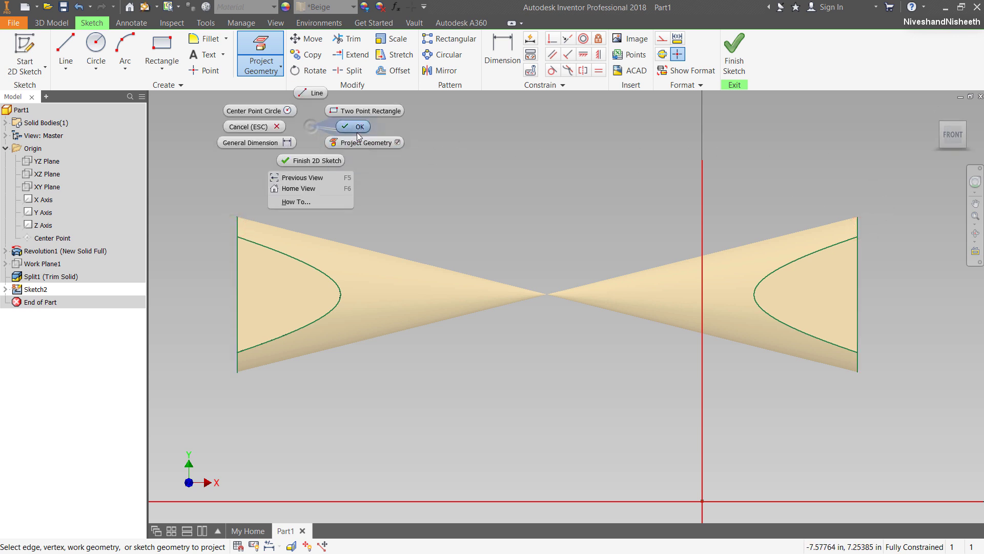
click(355, 129)
click(238, 226)
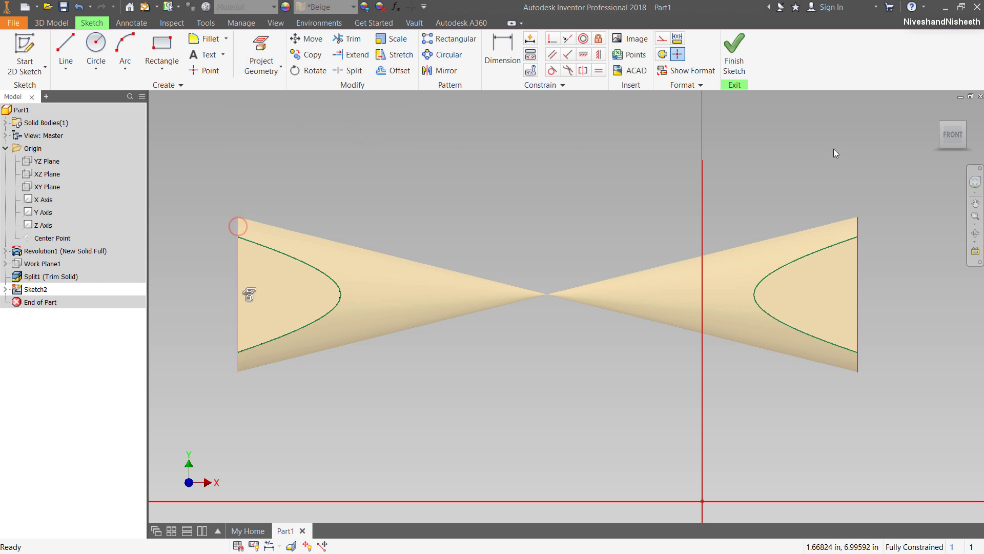
click(860, 228)
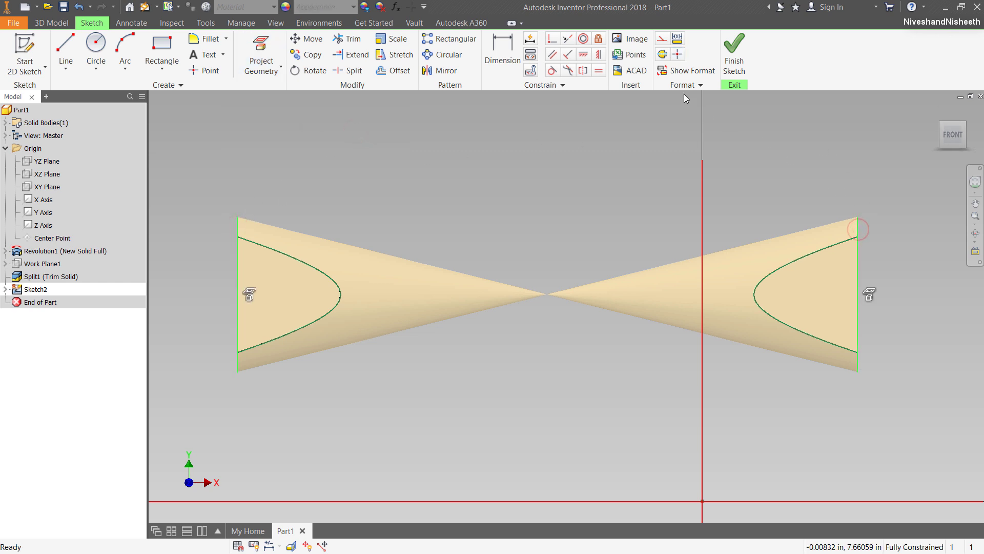
click(662, 38)
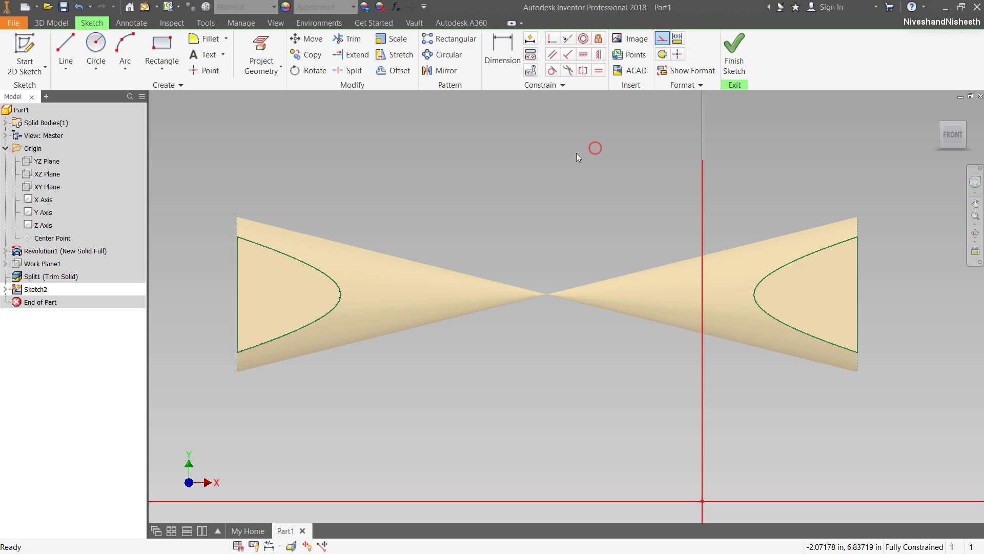
Draw two crossing diagonal lines along the cone silhouettes, joining opposite endpoints of the projected end edges
click(70, 54)
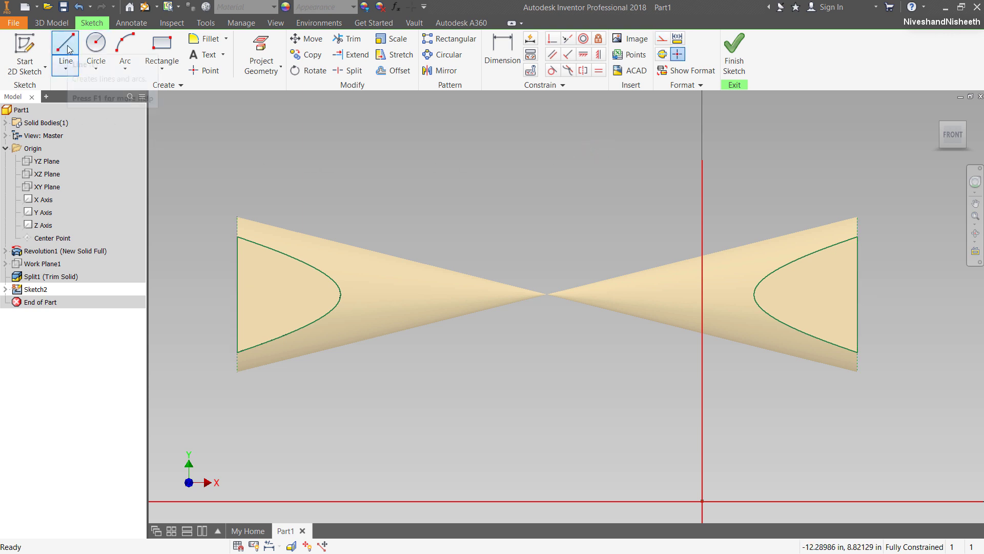
click(71, 50)
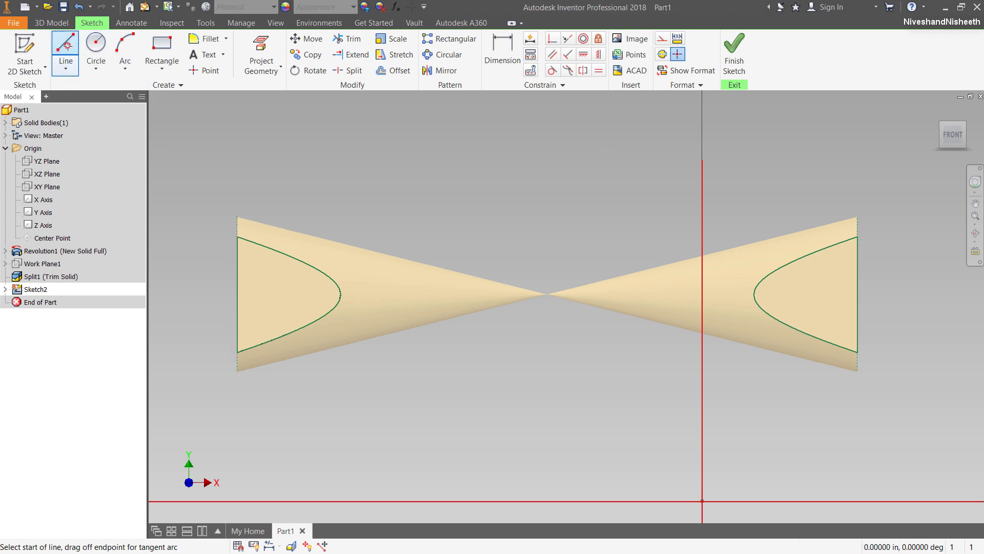
click(237, 370)
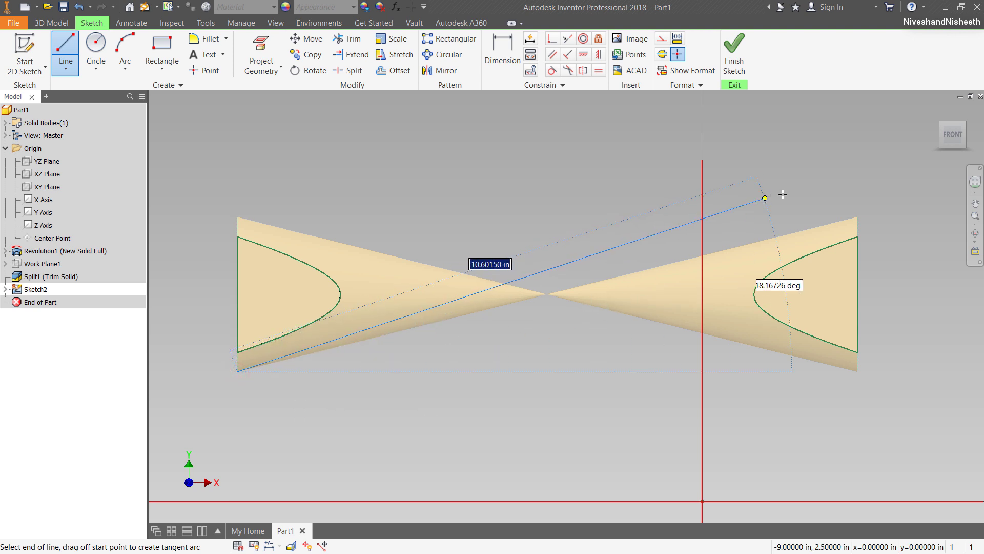
double_click(858, 216)
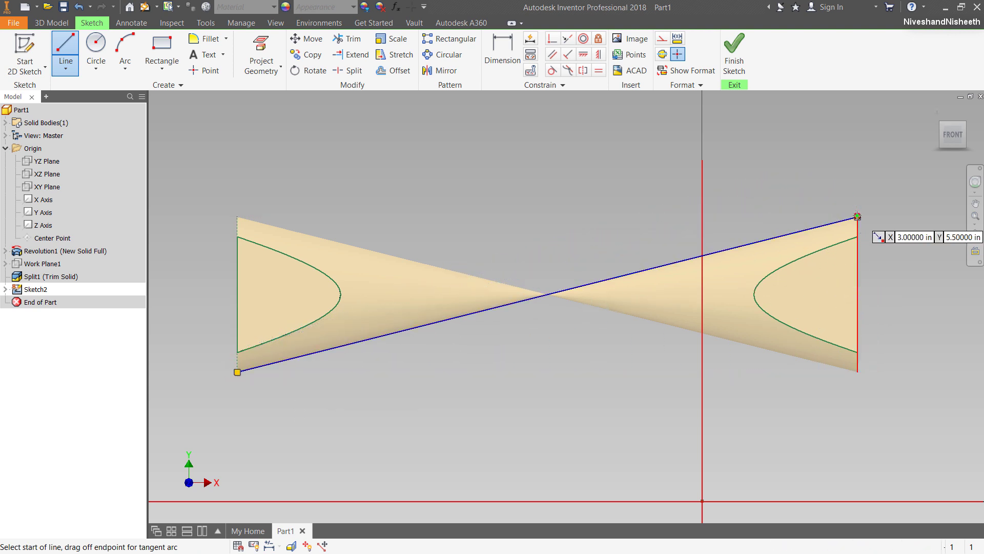
click(237, 217)
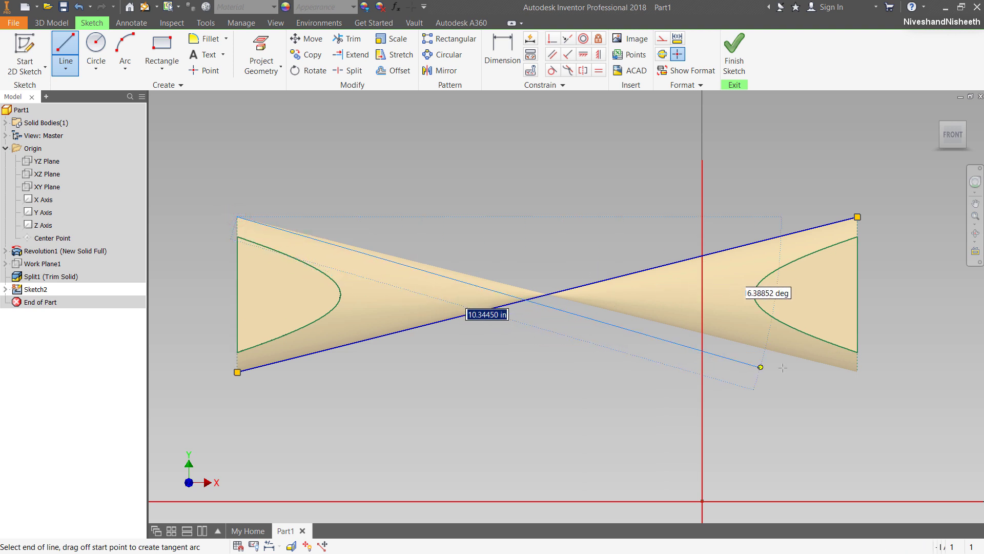
double_click(857, 371)
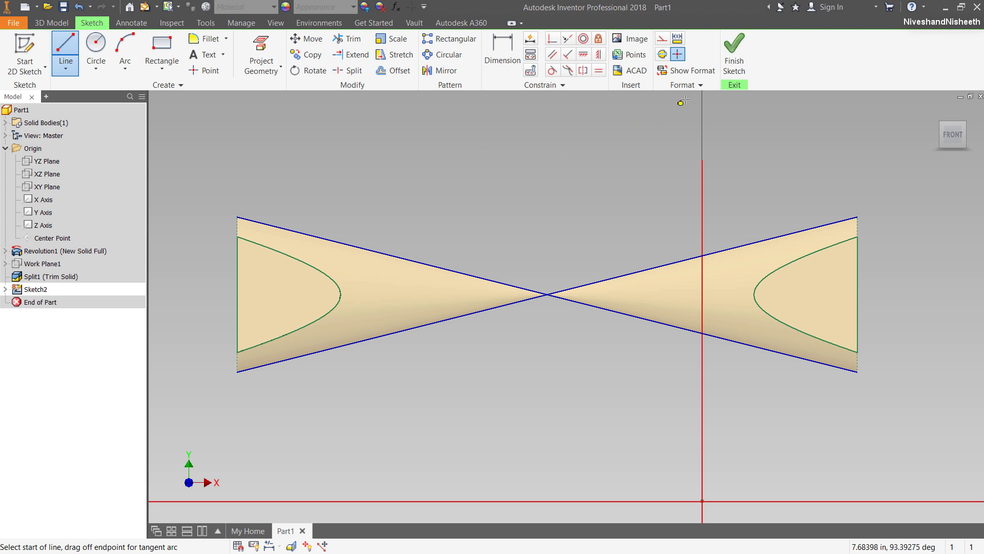
Draw a horizontal centre line in Red between the midpoints of the two vertical end edges
click(701, 86)
click(693, 116)
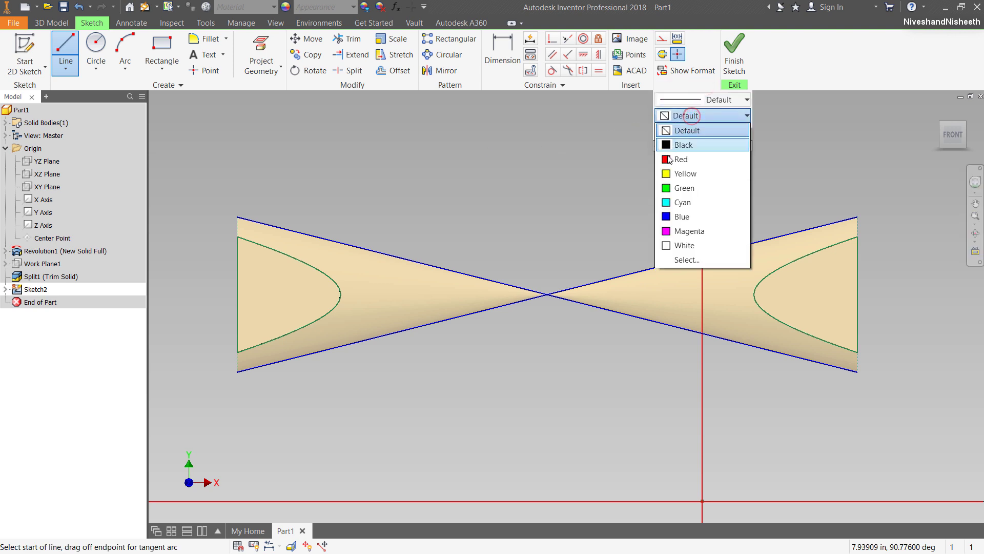
click(676, 158)
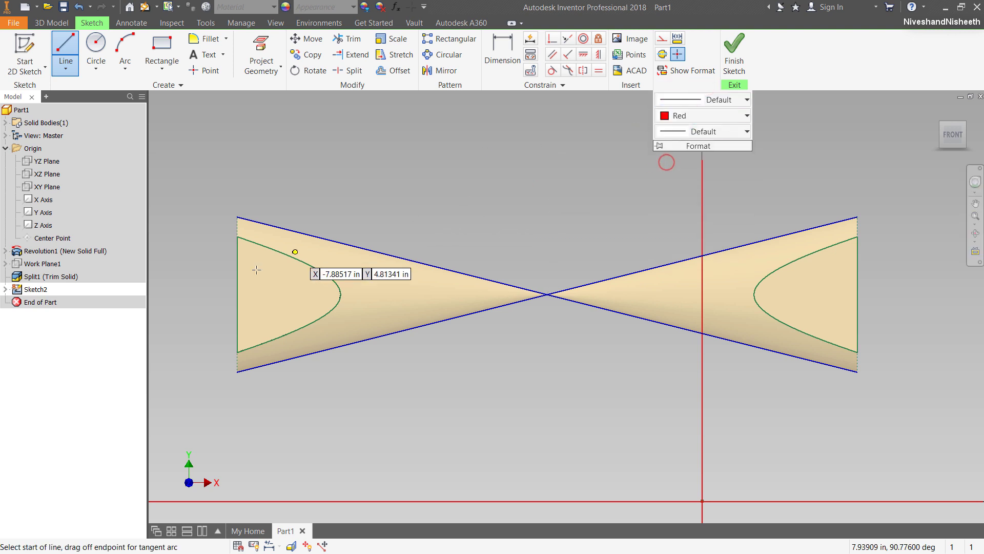
click(237, 294)
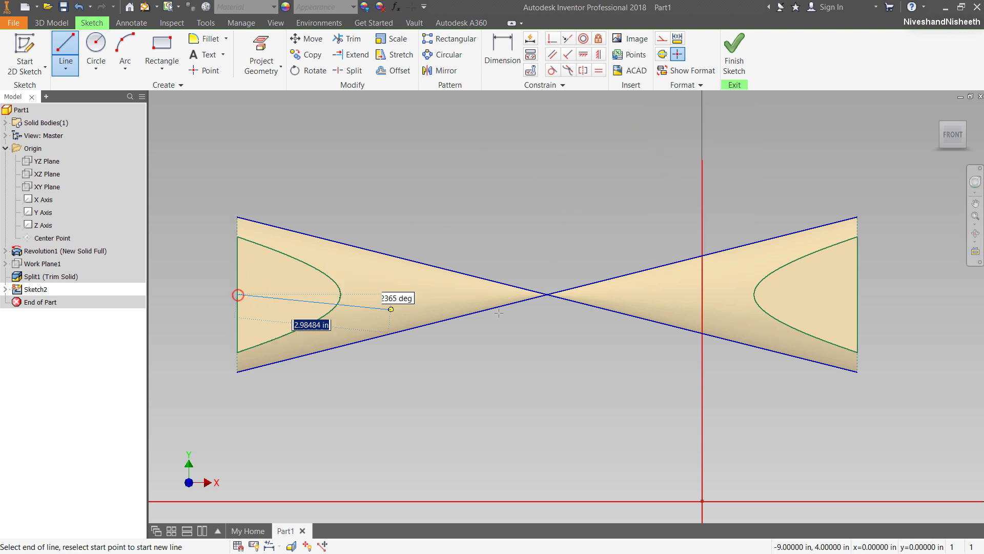
double_click(858, 294)
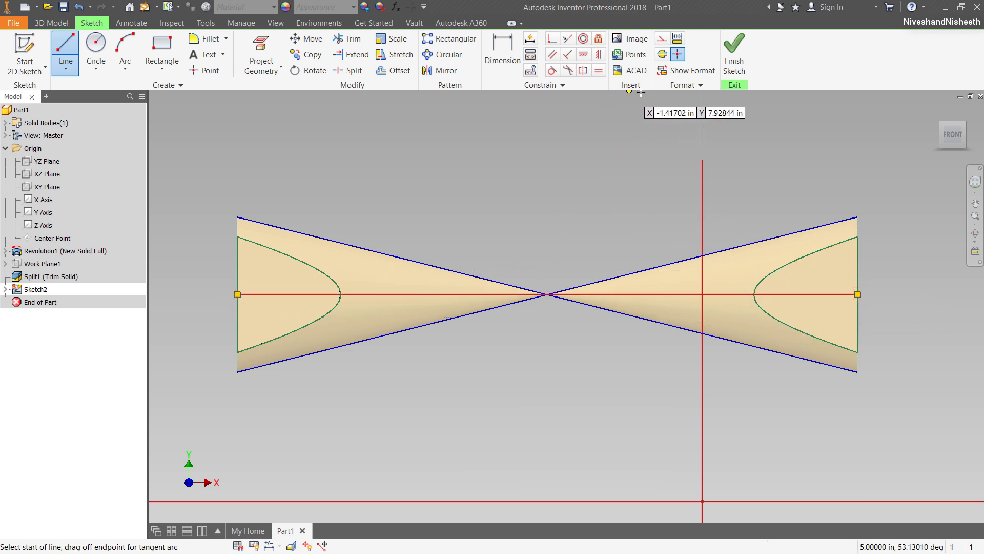
Return the sketch line color to Default and end the Line command
click(687, 89)
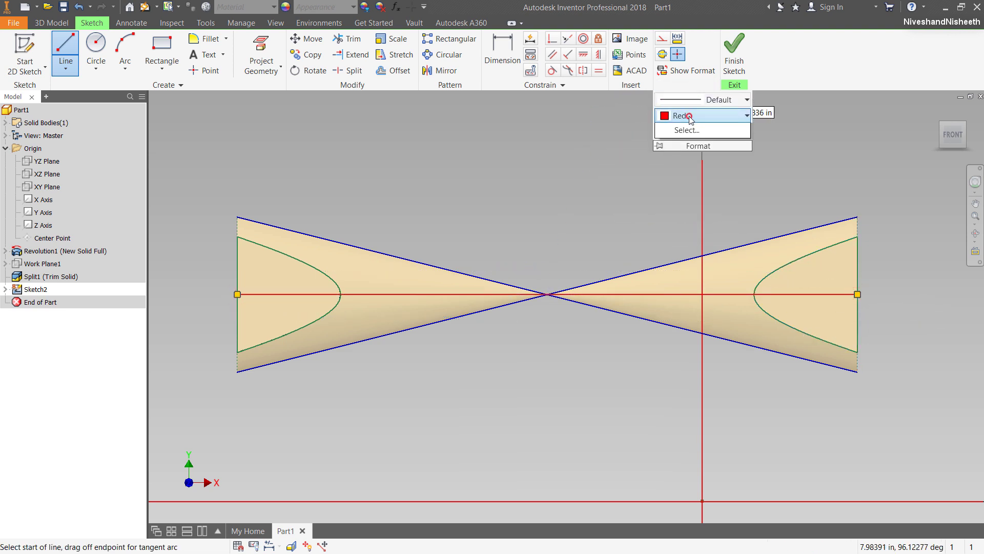
click(689, 115)
click(690, 132)
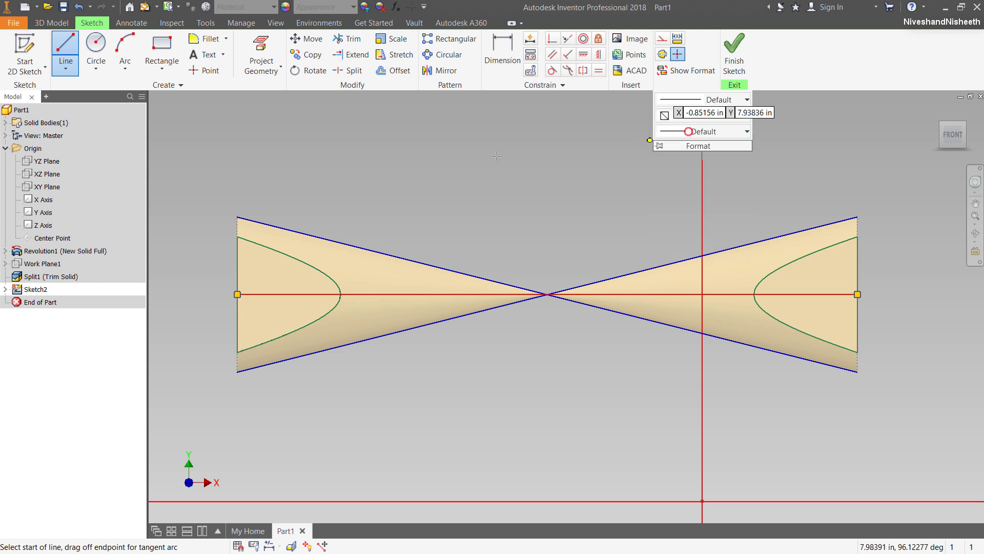
right_click(346, 177)
click(366, 168)
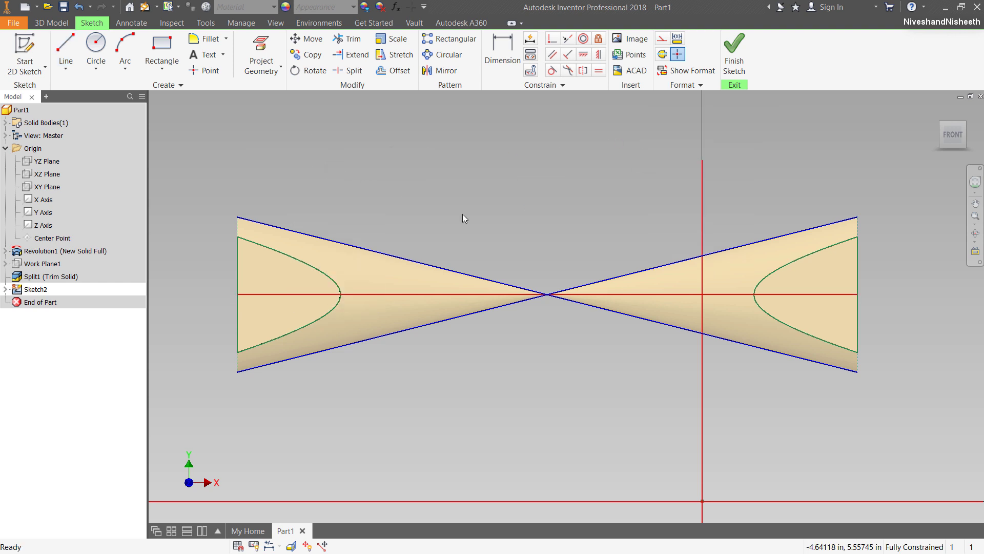
Place a sketch point at the vertex of each hyperbola branch on the centre line
click(219, 72)
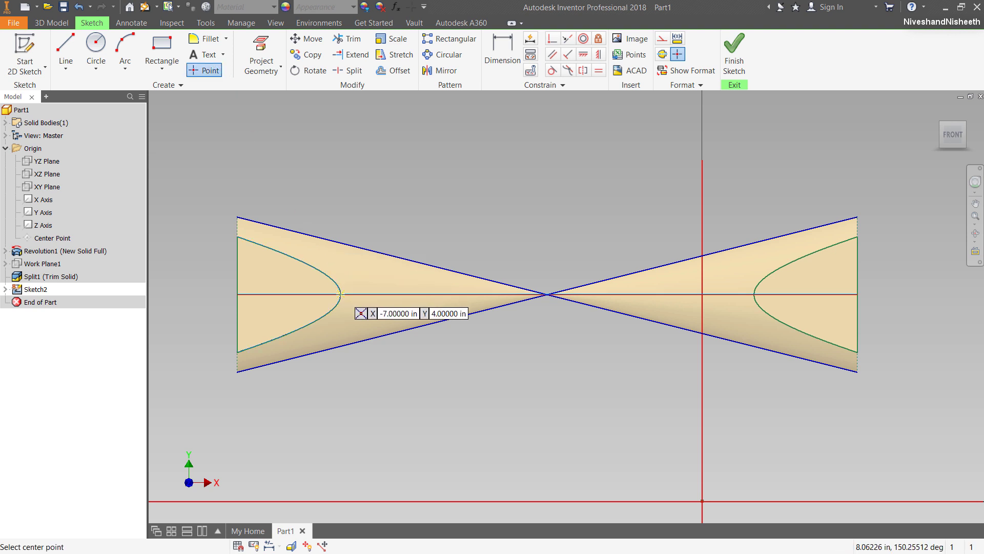
click(341, 294)
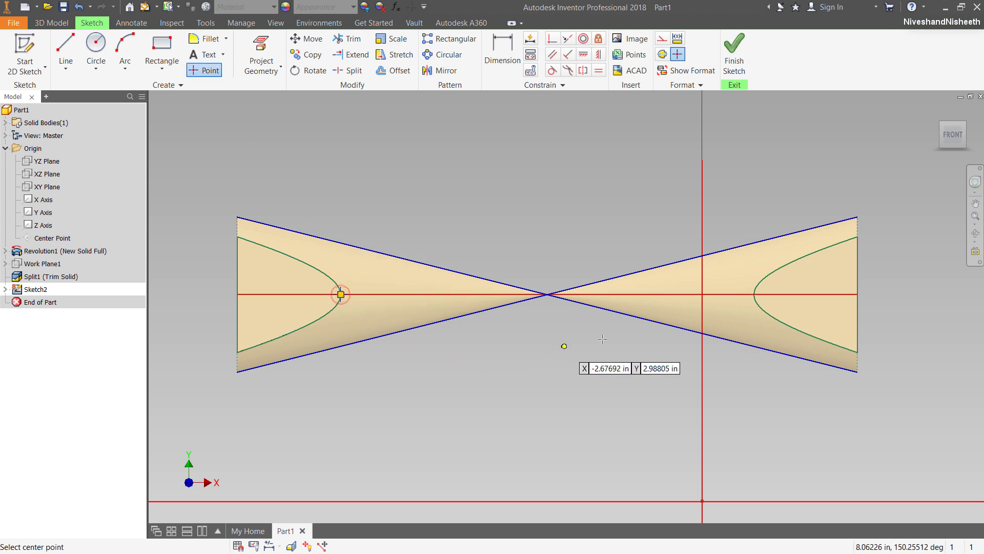
click(753, 294)
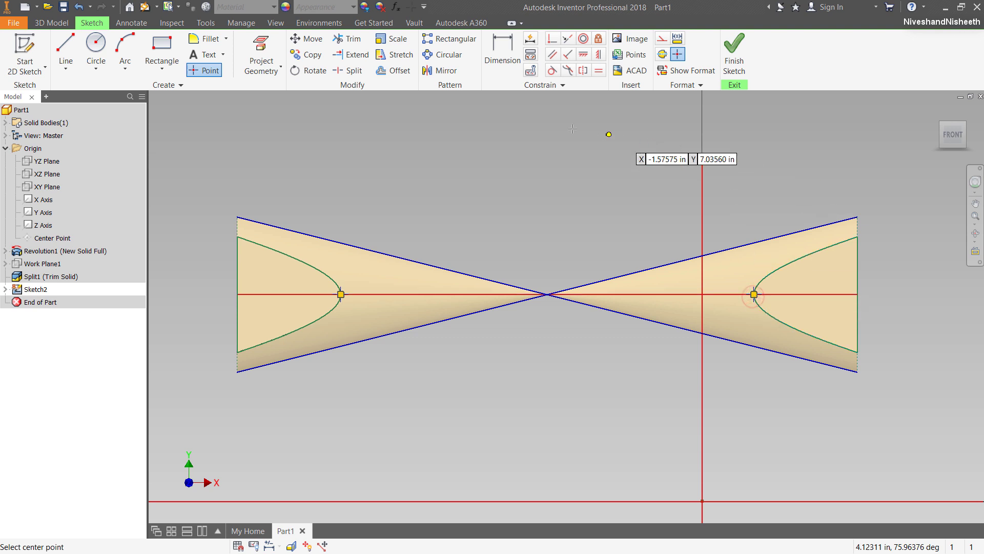
Draw a two-point rectangle freehand around the intersection of the diagonals, between the two vertex points, and end the command
right_click(526, 135)
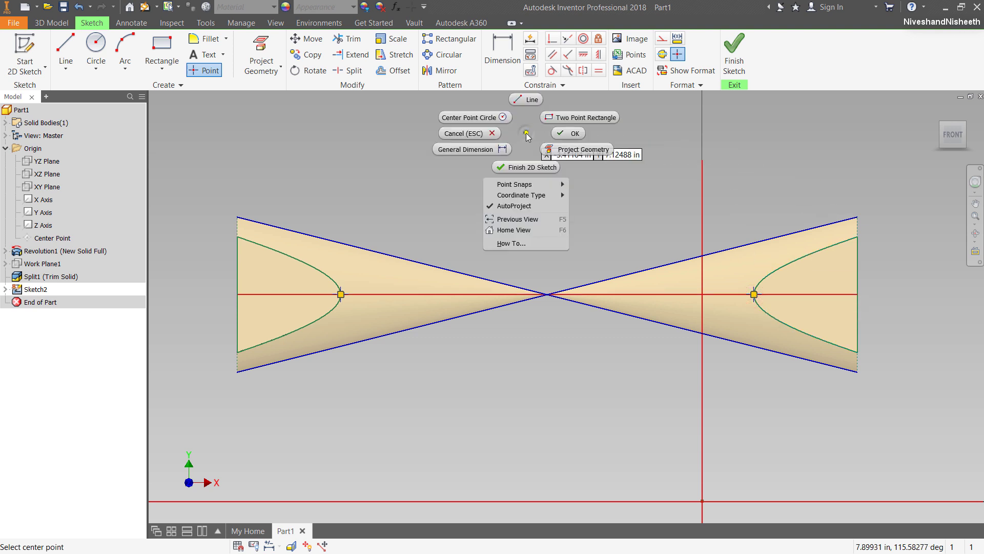
click(551, 122)
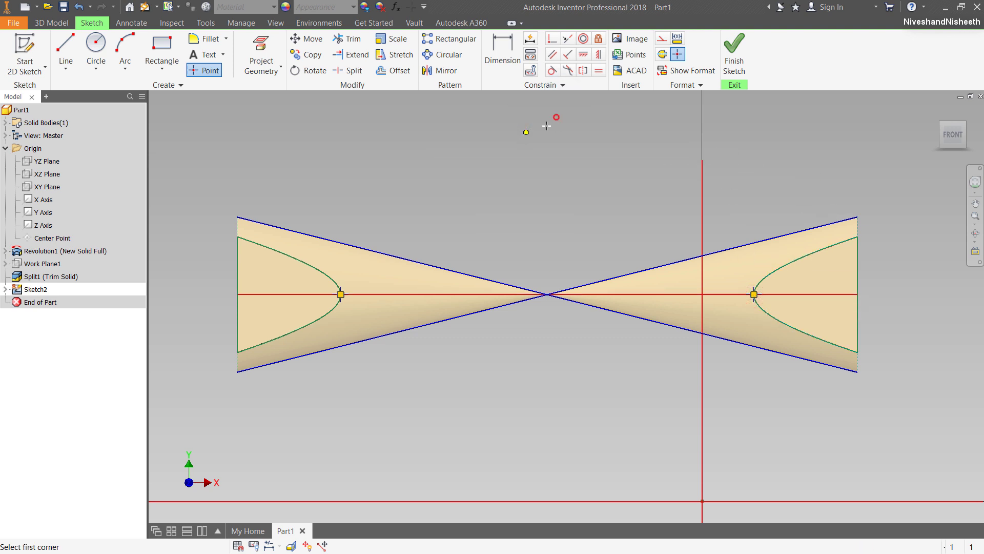
click(347, 208)
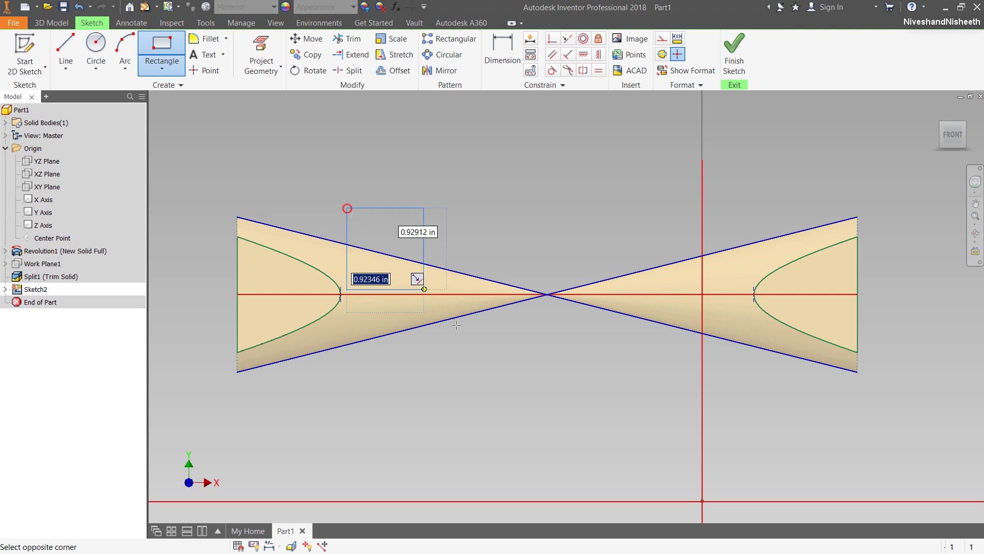
click(730, 394)
right_click(509, 143)
click(509, 142)
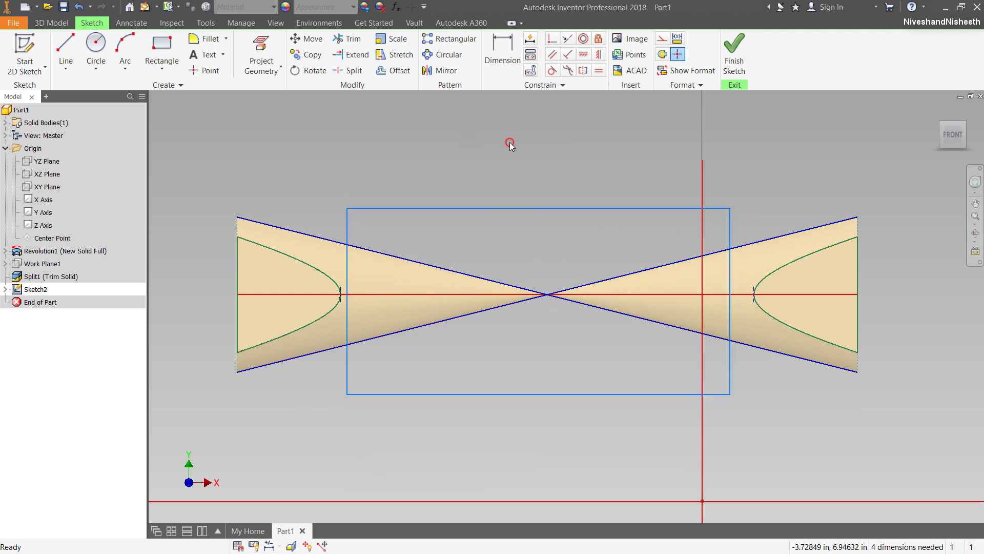
Apply coincident constraints joining the midpoints of the rectangle's left and right sides to the nearest hyperbola vertex points
click(550, 40)
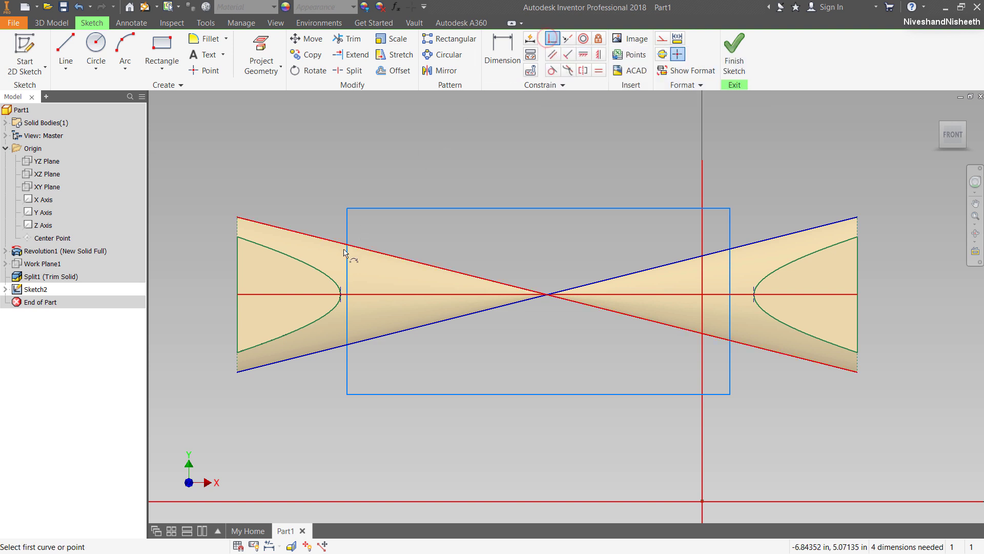
scroll(352, 287, up, 3)
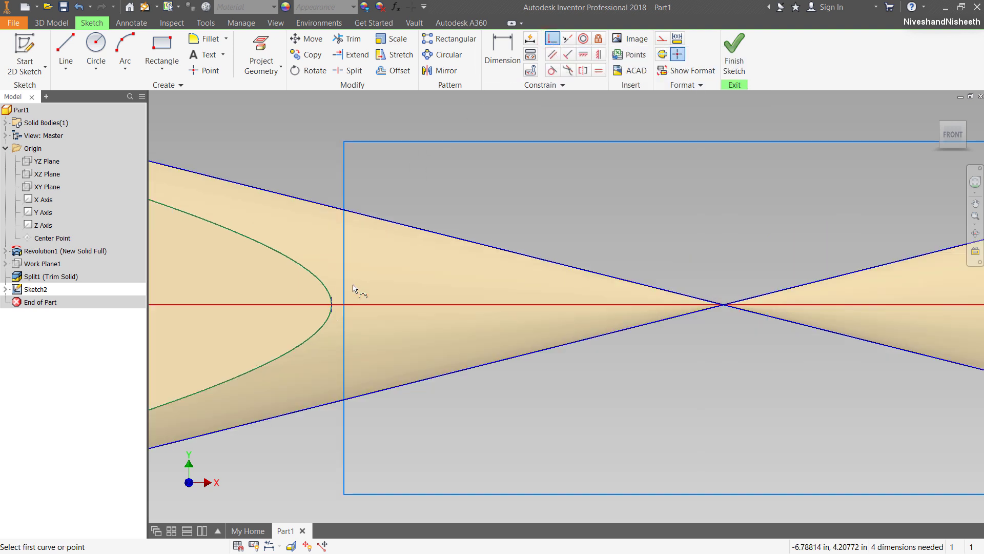
click(343, 319)
click(331, 306)
scroll(331, 315, down, 3)
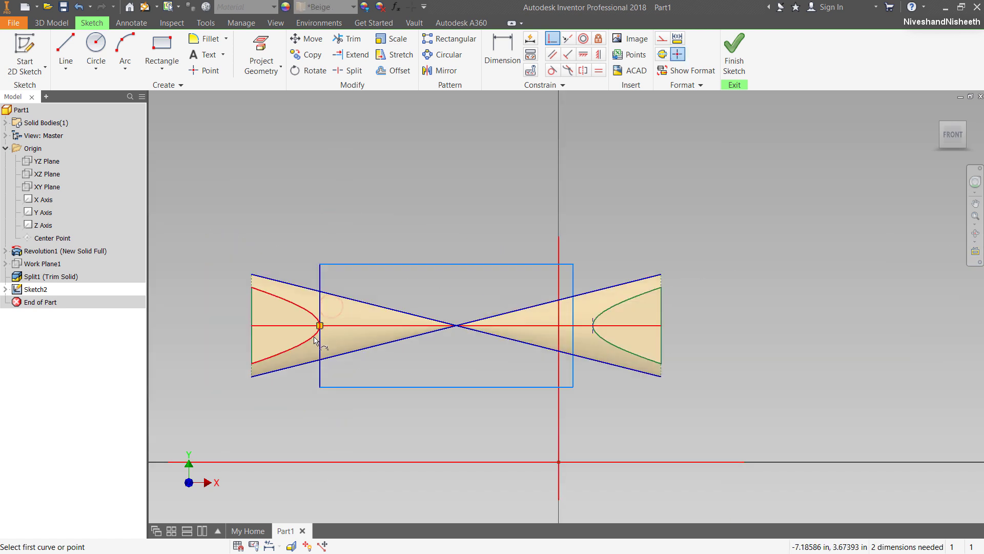
scroll(564, 336, up, 3)
click(576, 328)
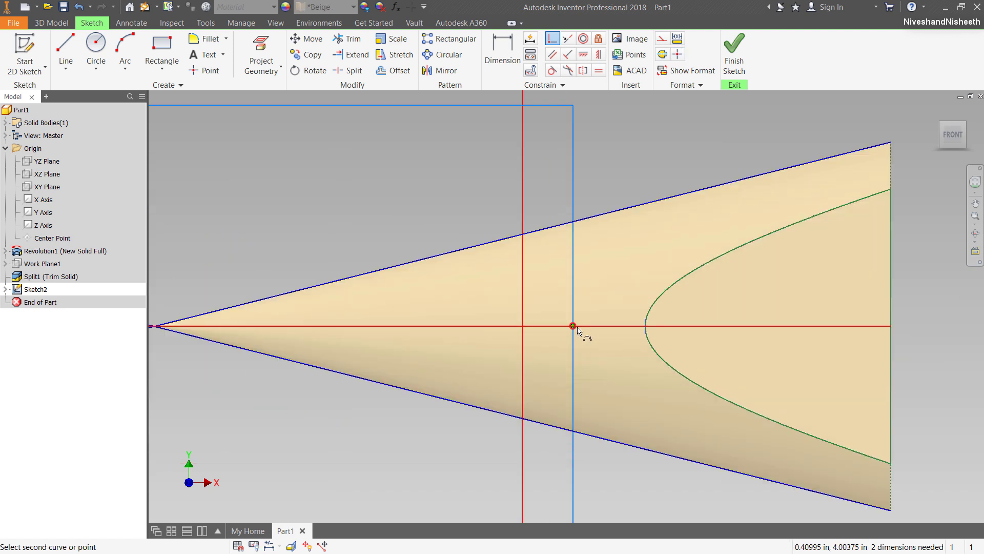
click(647, 326)
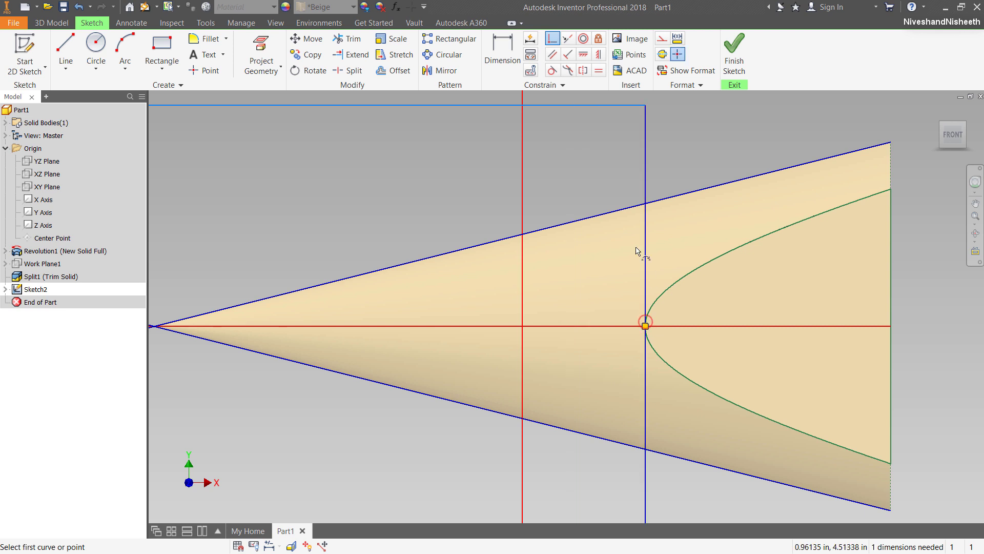
Constrain the rectangle's upper-left corner coincident with the descending diagonal line and end the constraint command
scroll(701, 290, down, 3)
scroll(366, 297, up, 2)
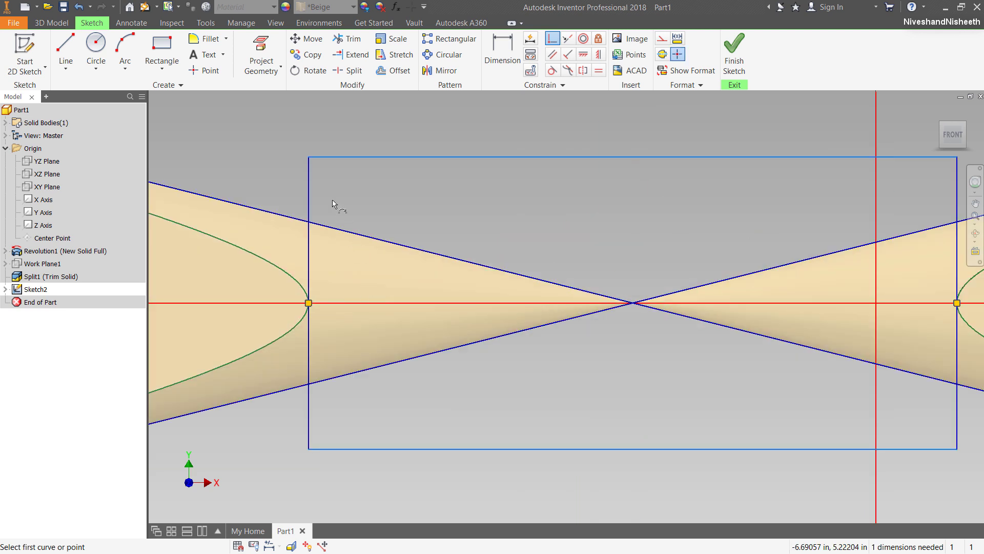
click(308, 156)
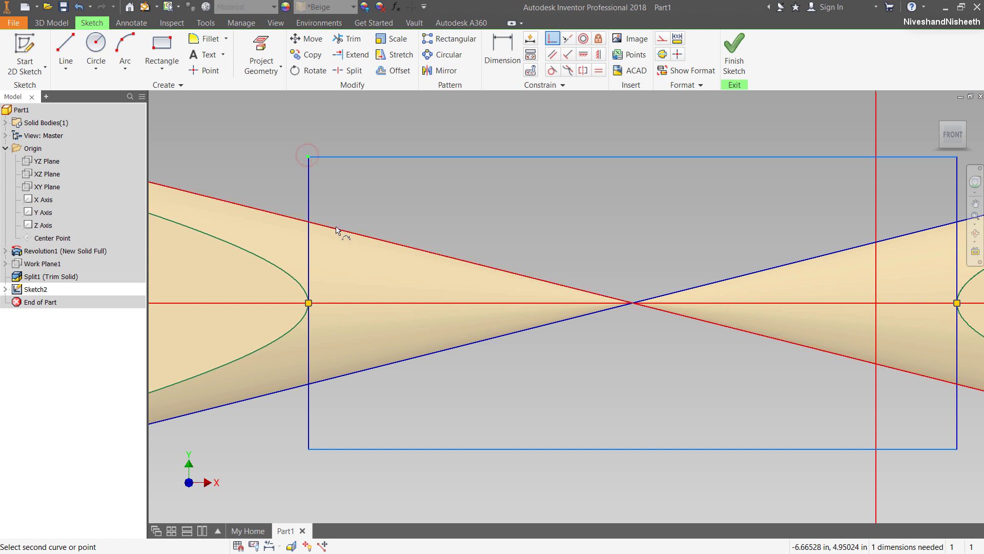
click(337, 230)
scroll(485, 309, down, 2)
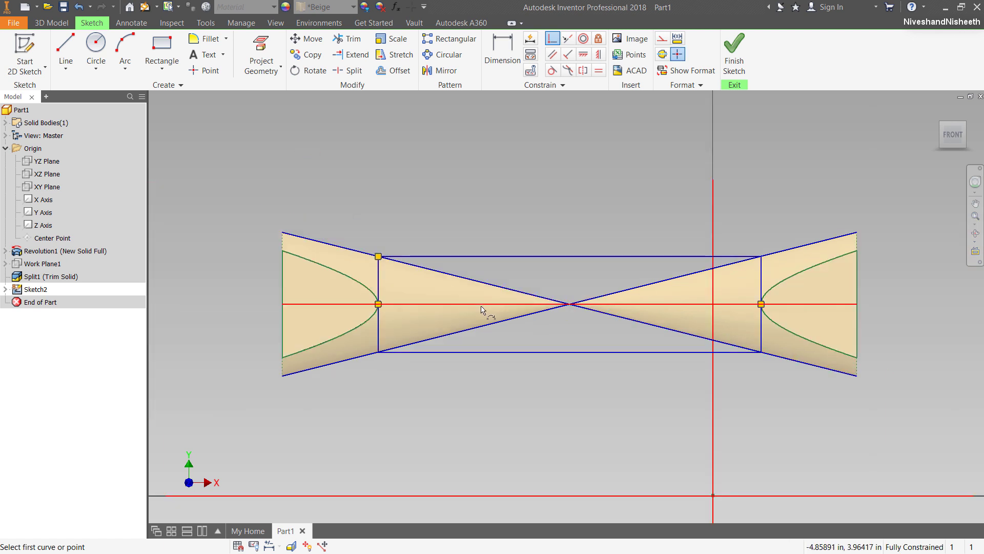
right_click(433, 171)
click(477, 173)
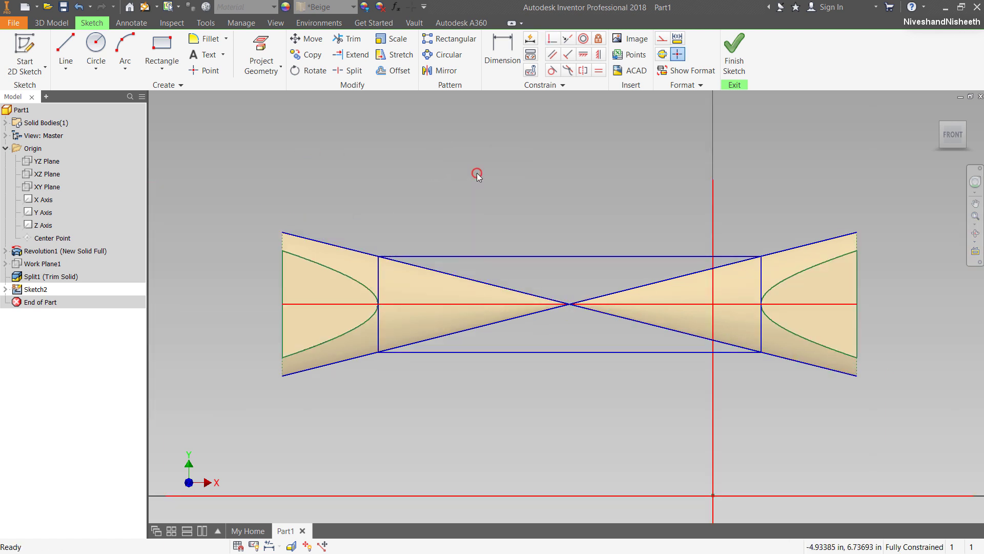
Fit the whole sketch in view and hide the Solid1 body so only the sketch geometry is displayed
click(975, 216)
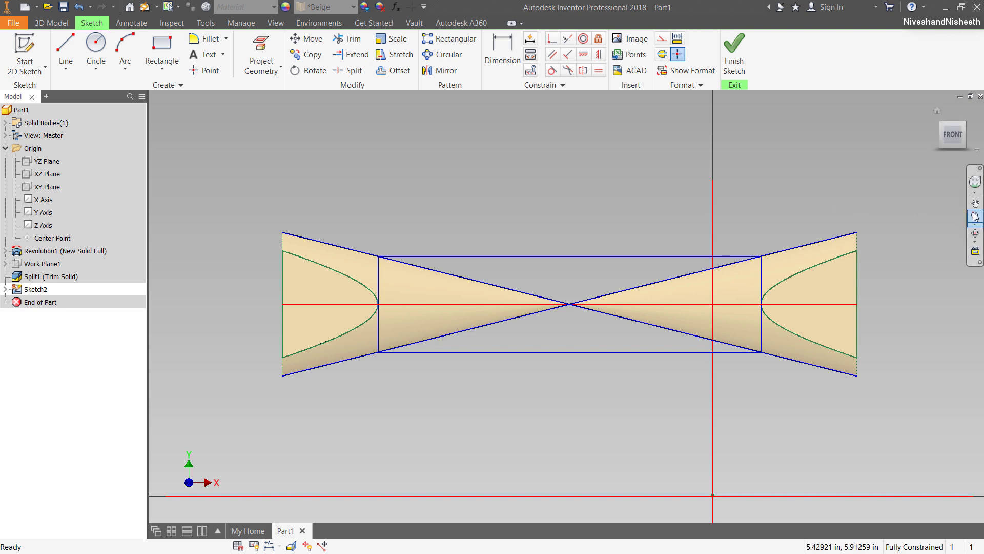
click(665, 140)
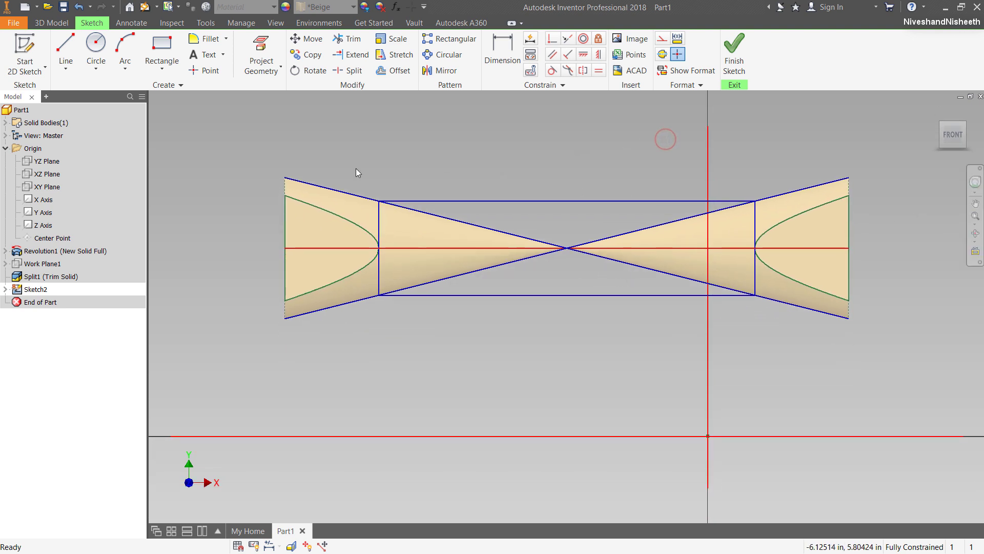
click(54, 123)
click(5, 123)
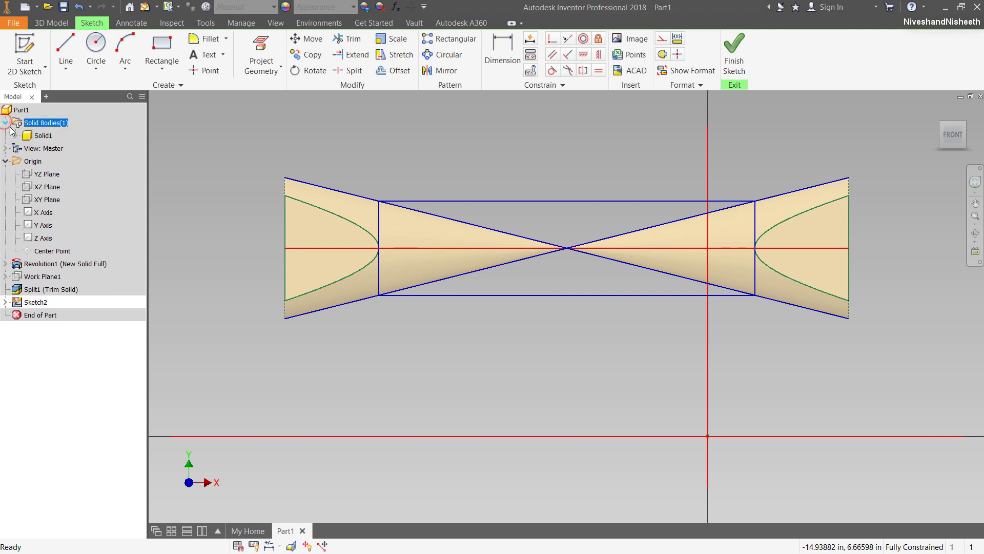
right_click(41, 136)
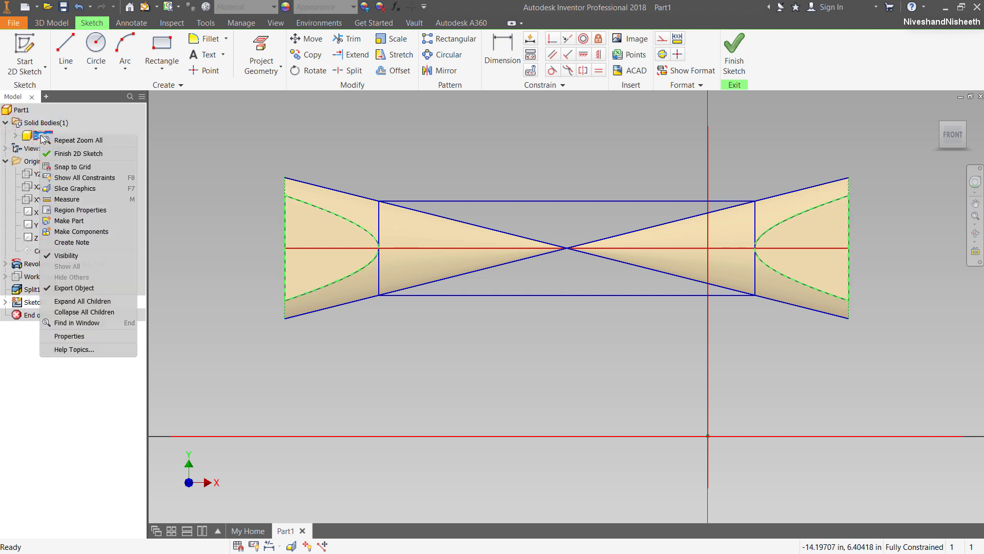
click(61, 255)
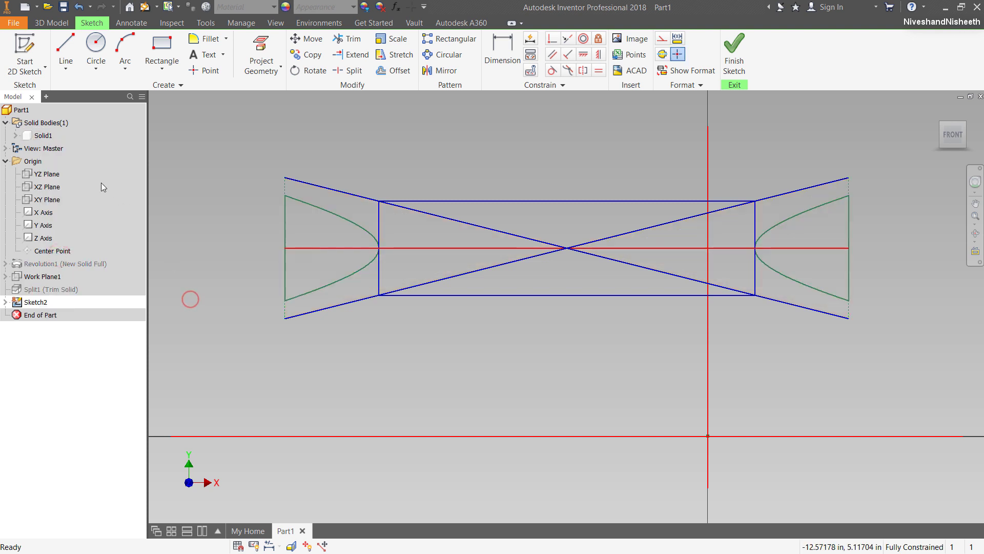
click(5, 124)
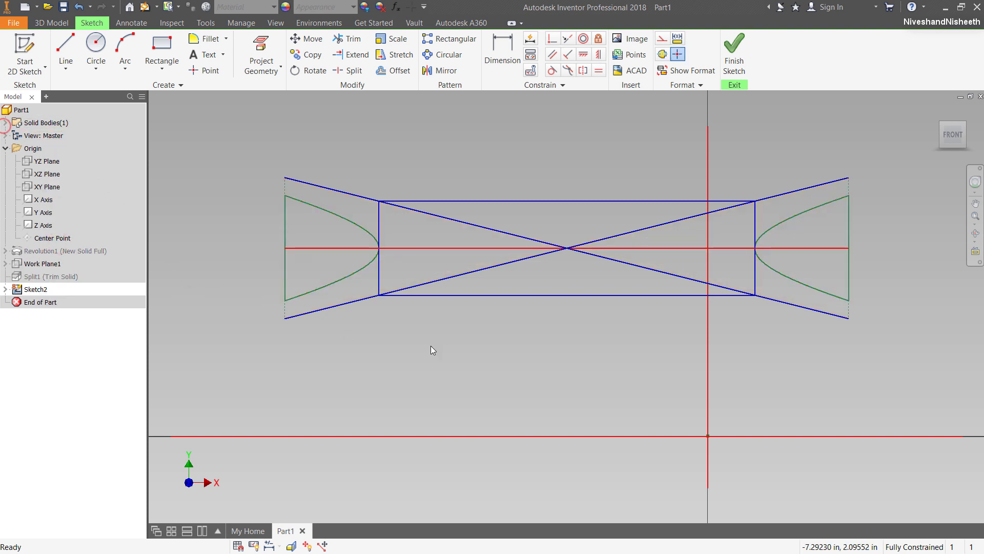
click(634, 349)
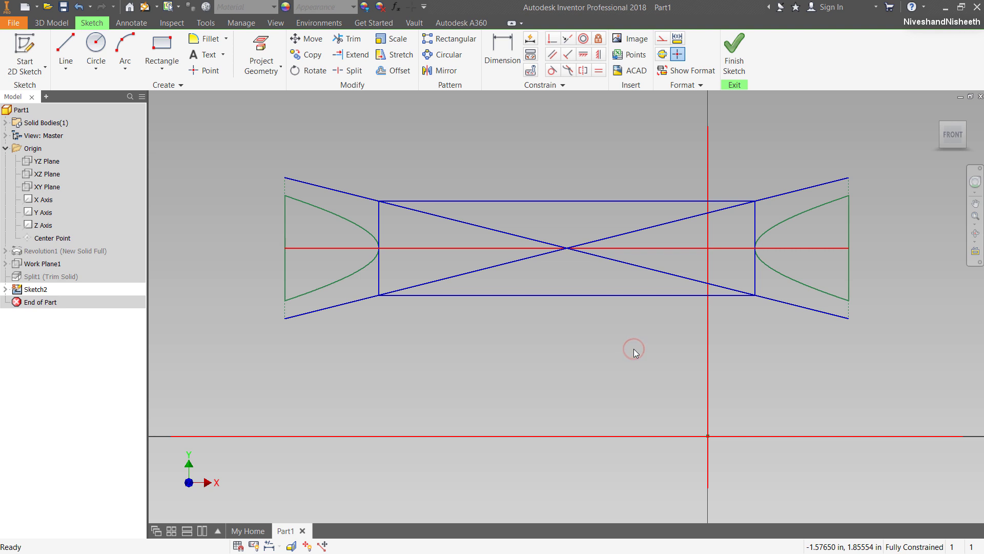
click(290, 151)
Start saving the part, agree to exit sketch mode, and create a folder named Authentication of Equation of Hyperbola
click(63, 8)
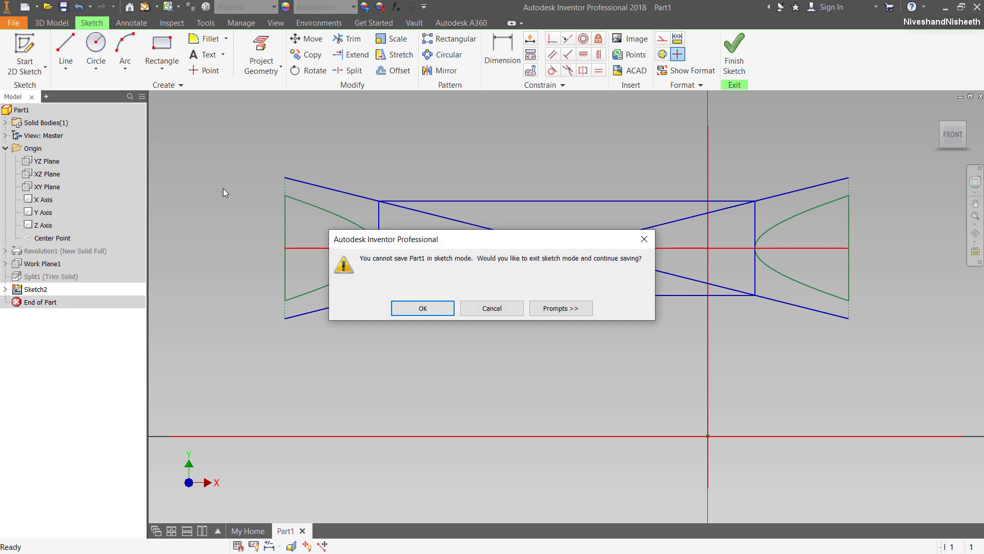
click(432, 308)
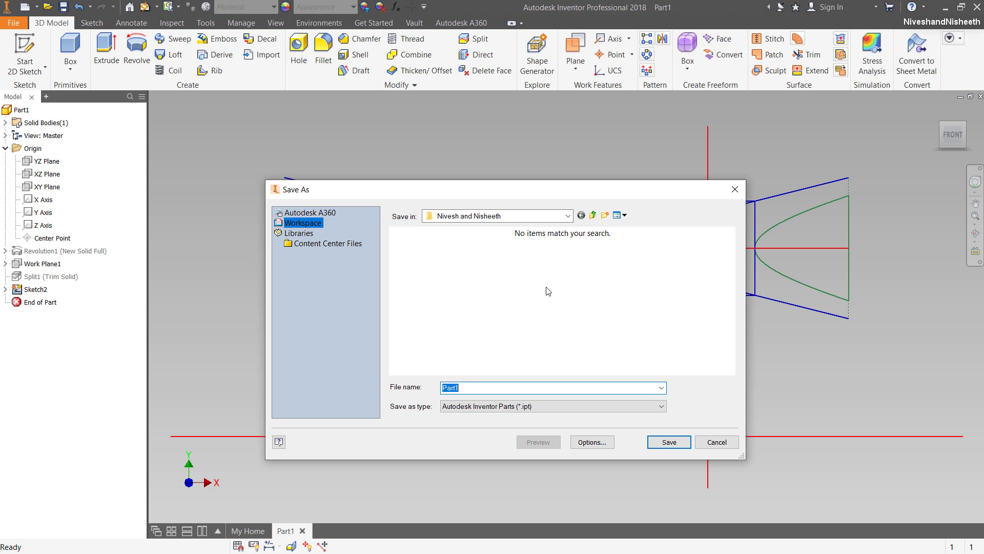
click(605, 215)
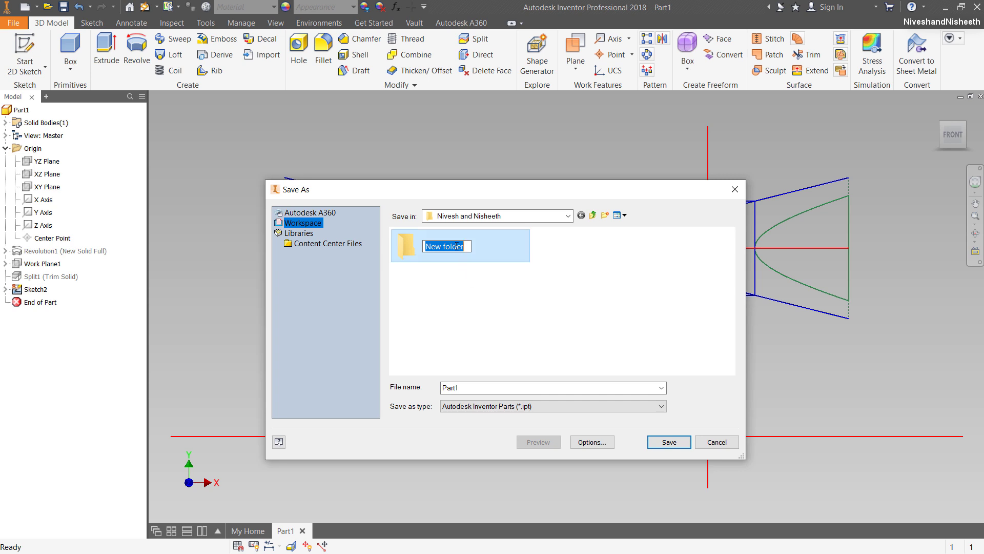
right_click(457, 246)
click(487, 295)
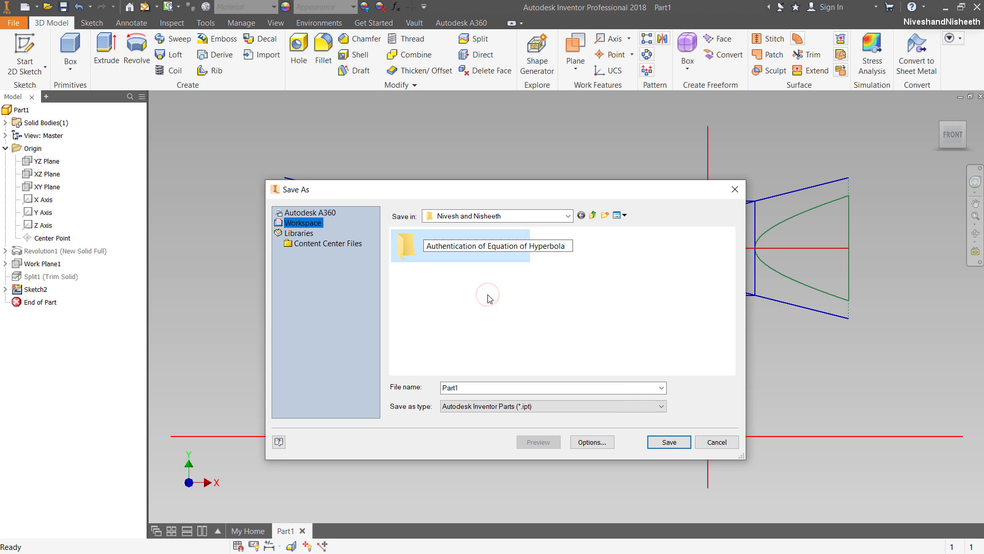
key(Return)
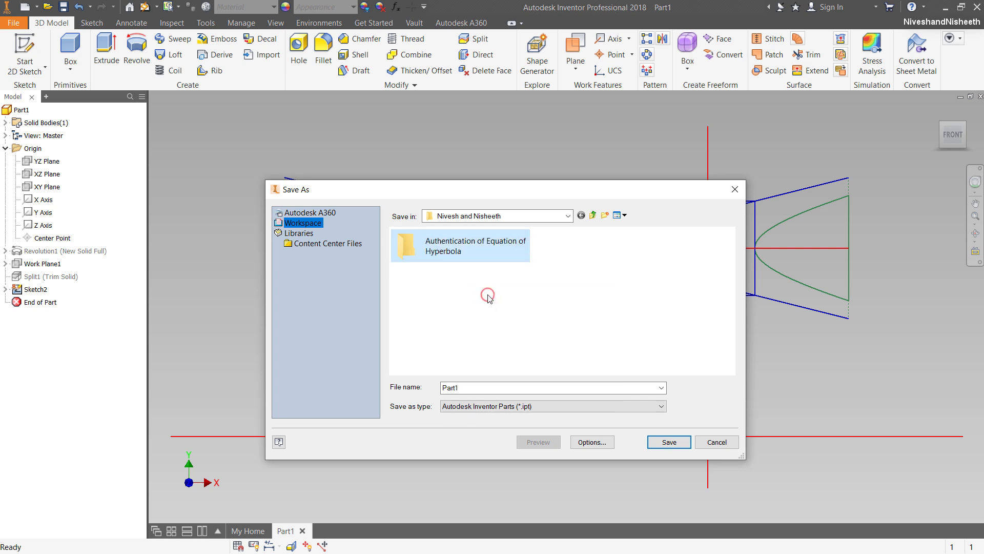
Save the part as Part1 in the Authentication of Equation of Hyperbola folder
double_click(471, 245)
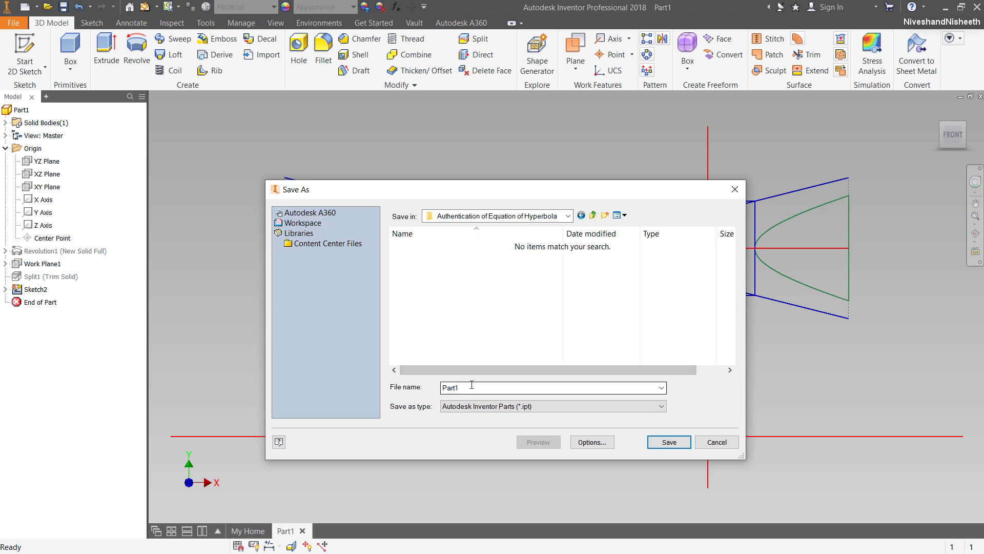
click(667, 442)
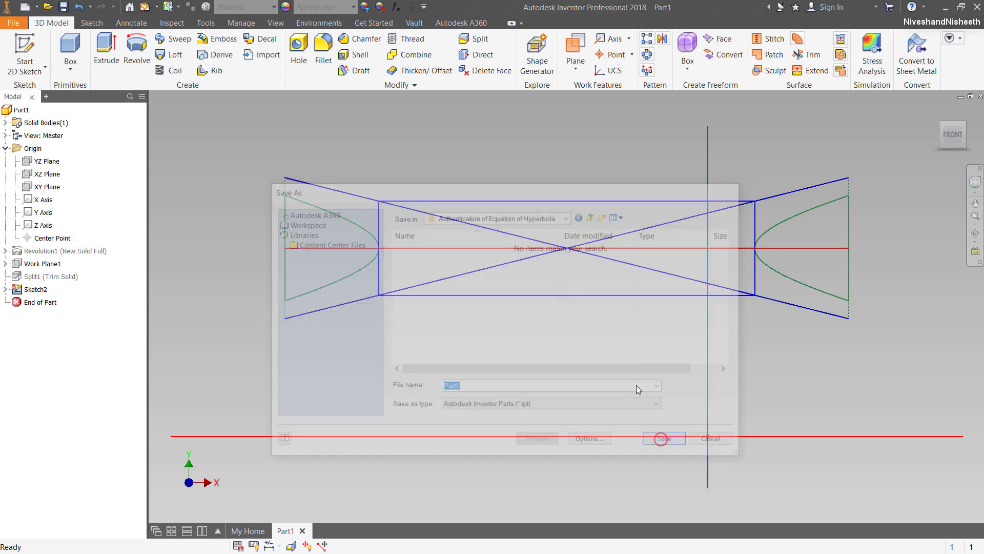
click(606, 353)
Reopen the hyperbola sketch, Sketch2, for editing from one of its diagonal lines
click(357, 196)
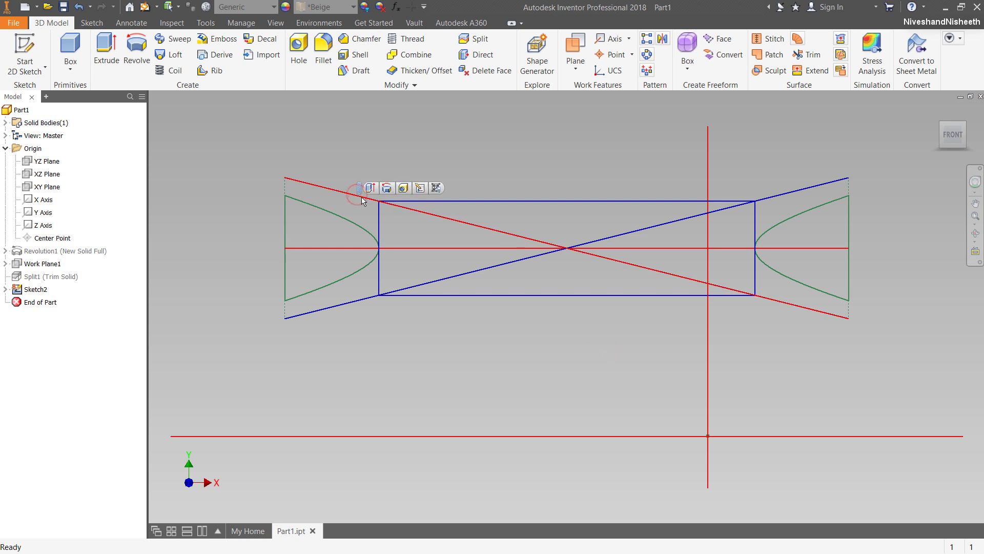
click(421, 188)
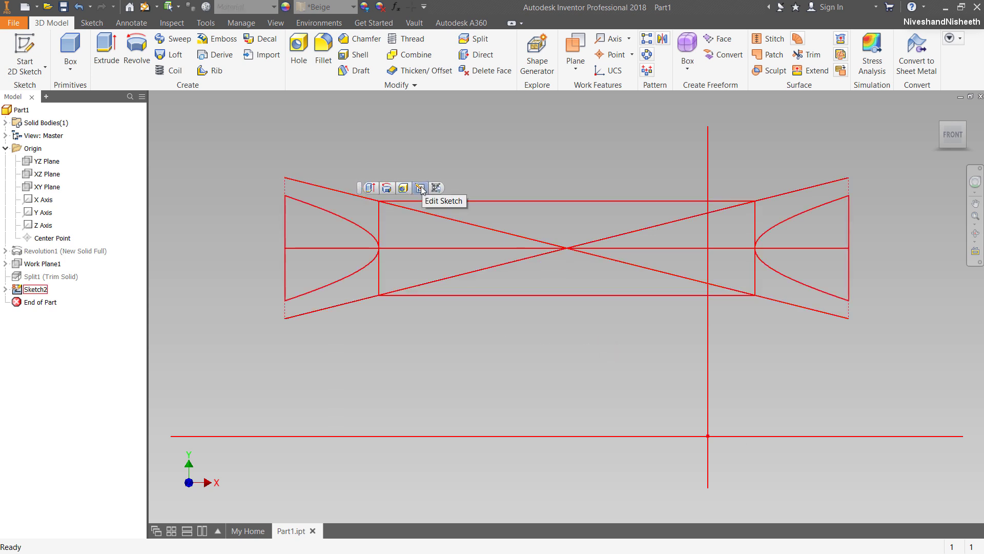
click(421, 188)
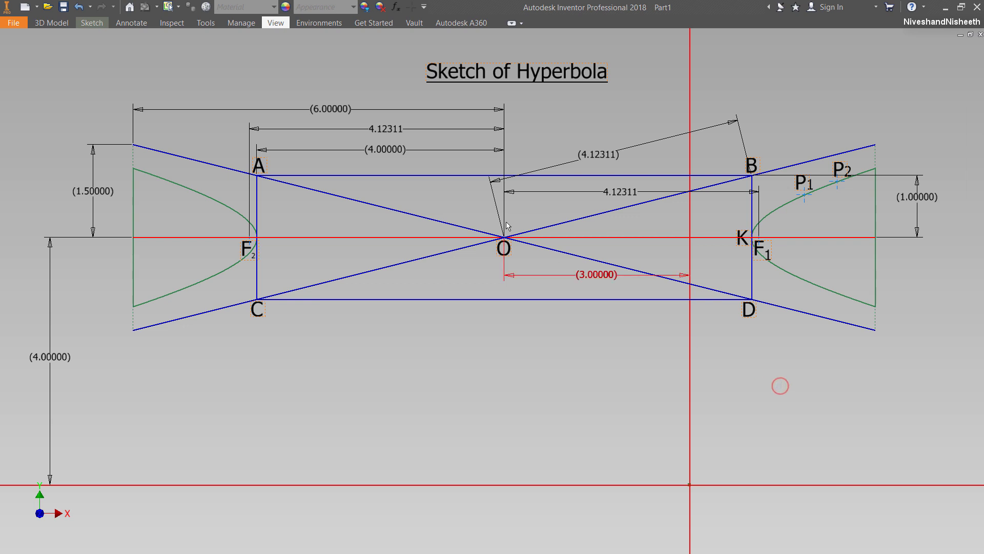
Turn off Clean Screen mode to restore the hidden interface elements
click(270, 23)
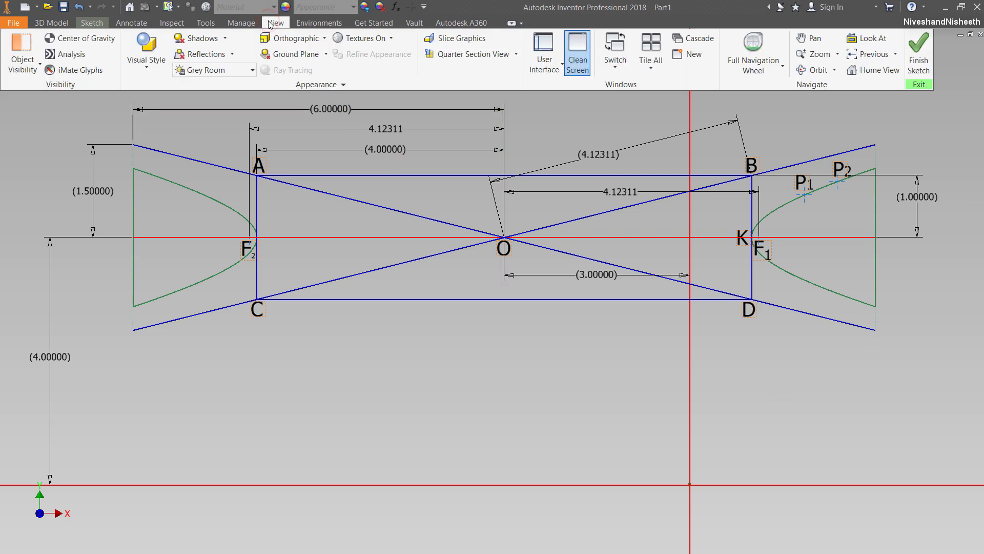
click(573, 61)
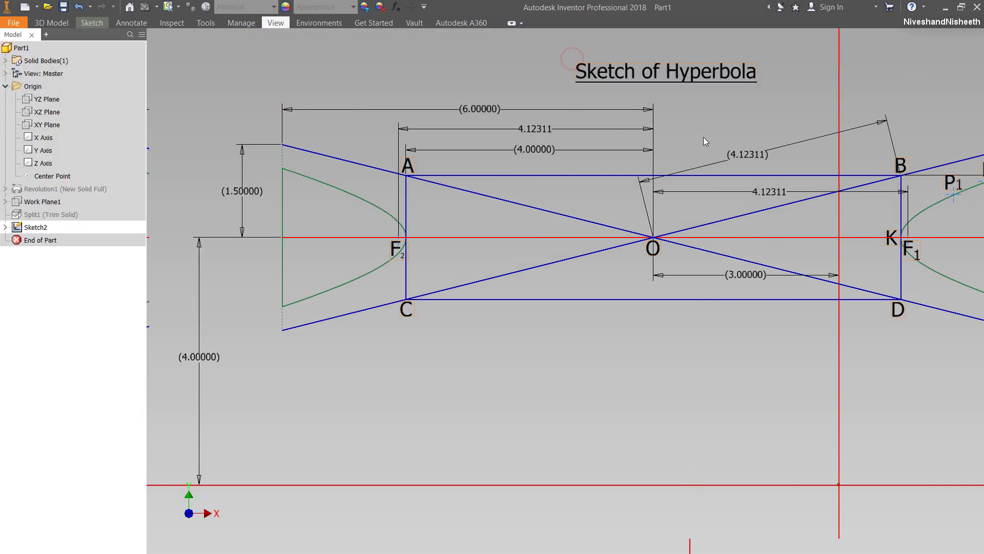
Finish editing the hyperbola sketch with the full interface restored, and save the part
key(ctrl+0)
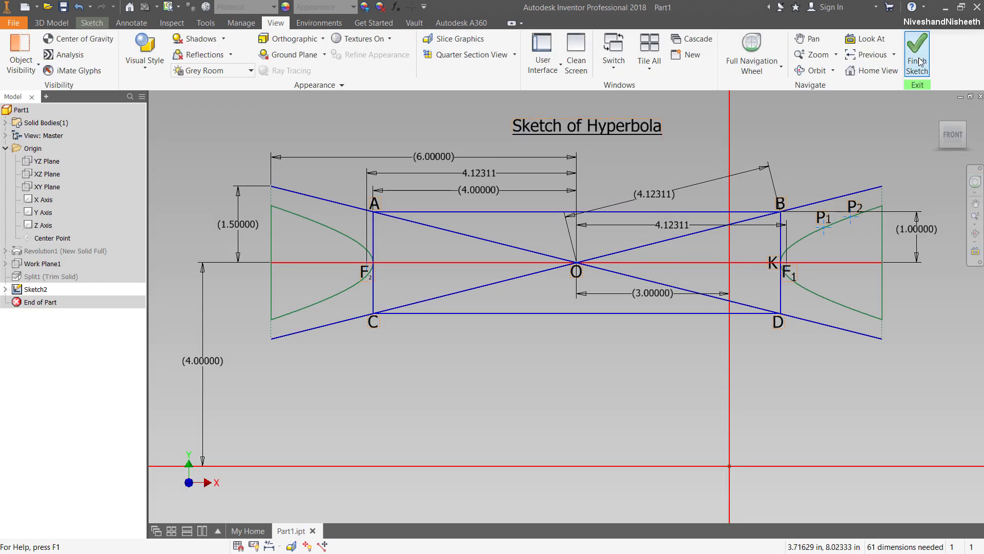
click(918, 58)
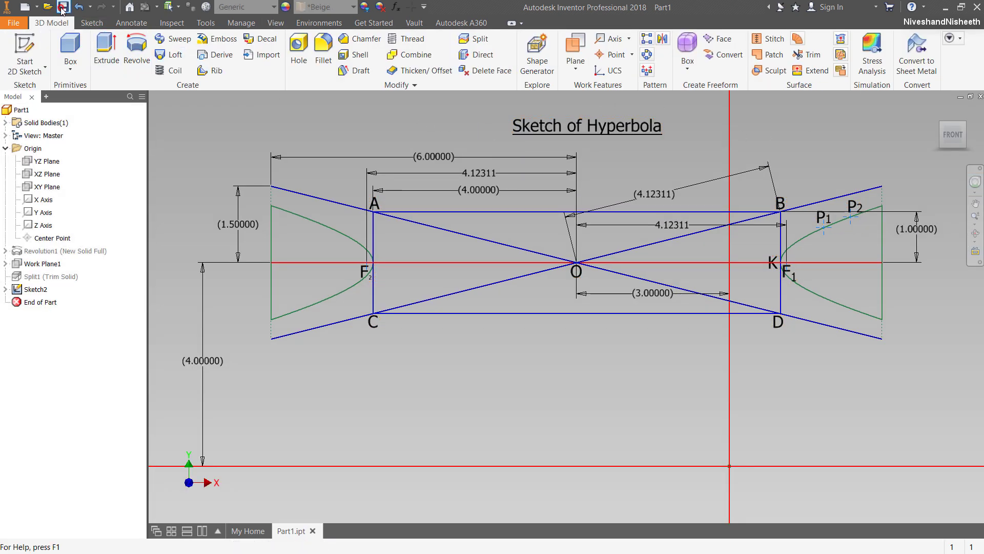
Turn on the visibility of the double-cone solid body, Solid1
mouse_move(938, 116)
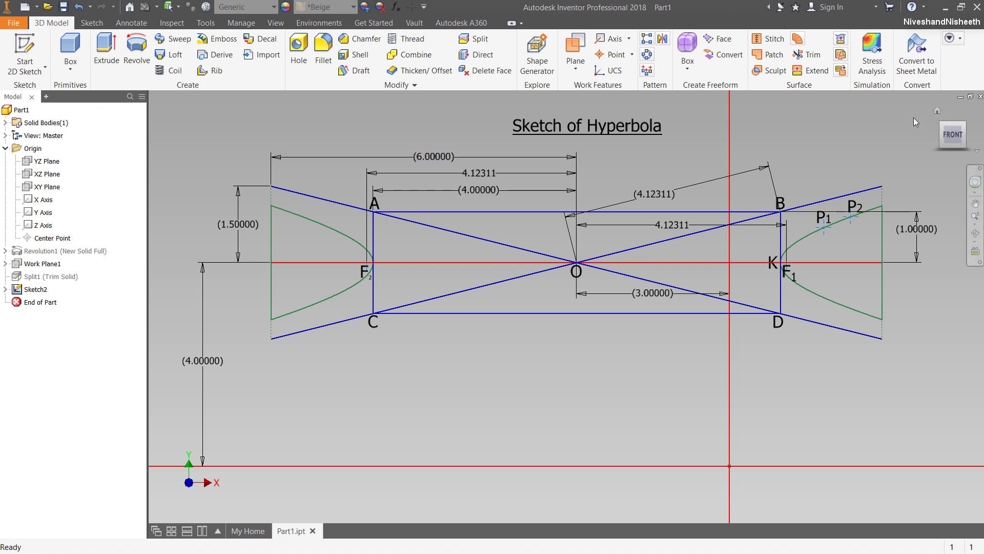
click(966, 126)
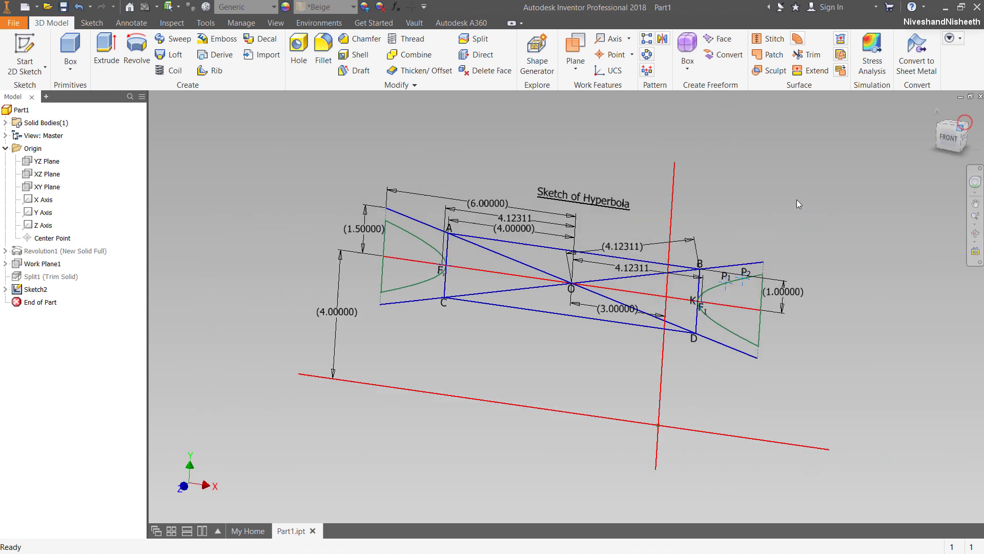
scroll(617, 304, up, 3)
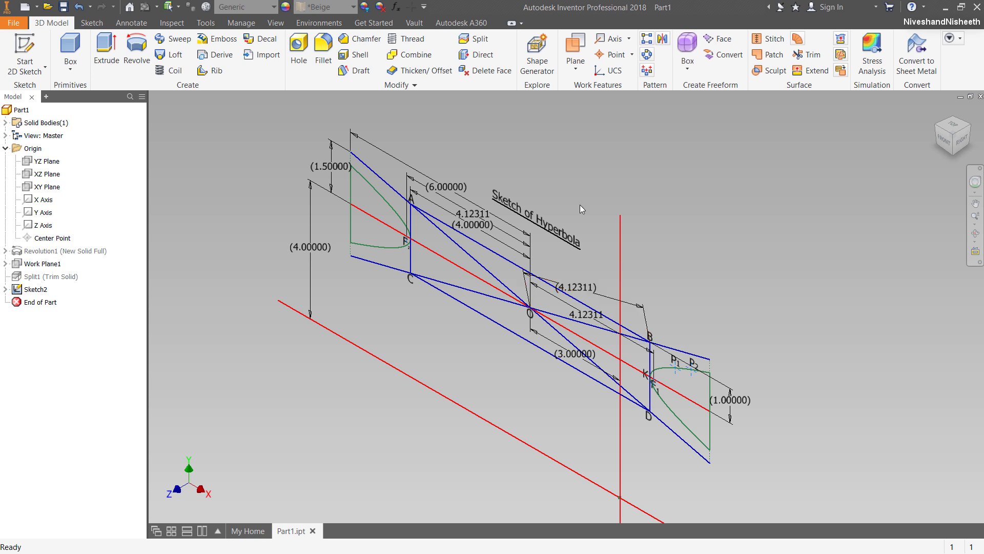
click(464, 159)
click(5, 123)
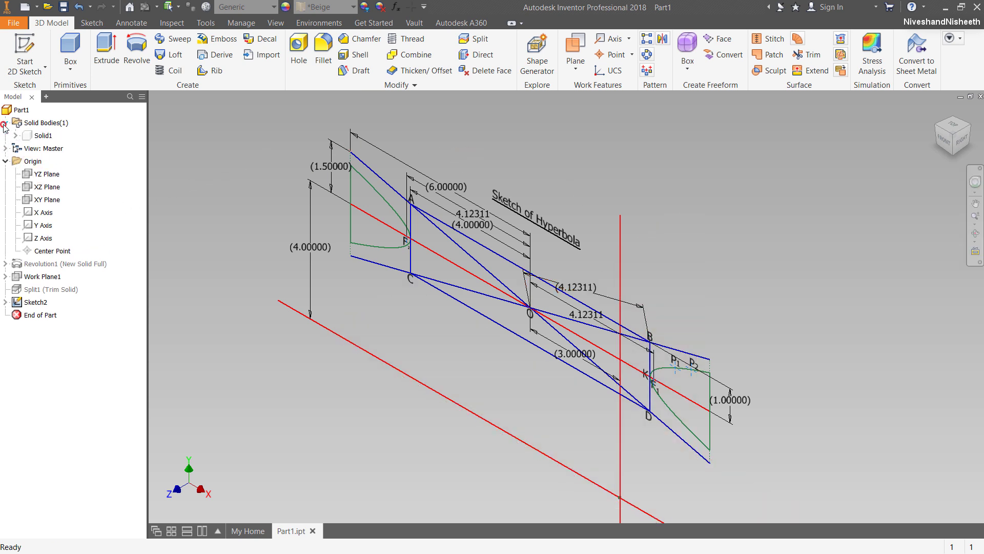
right_click(40, 137)
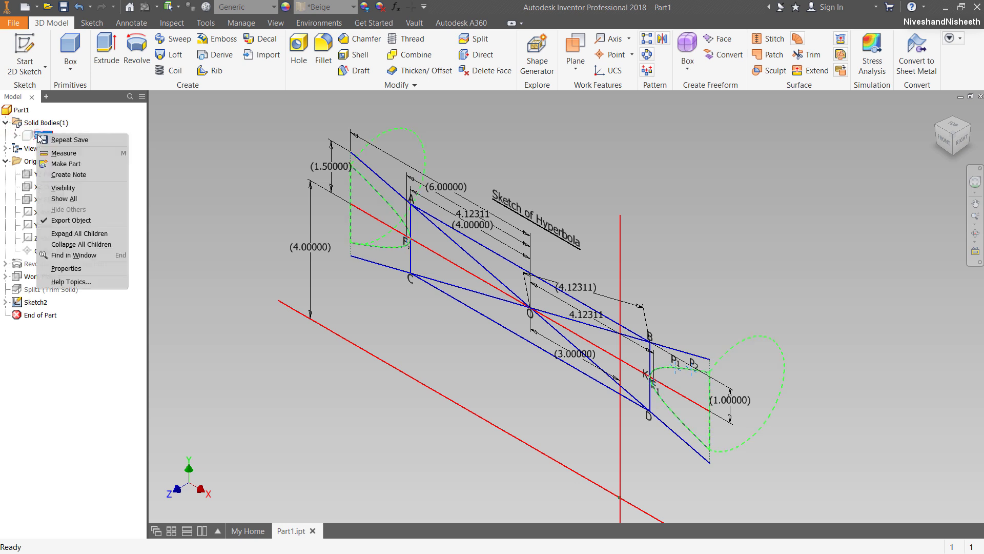
click(55, 184)
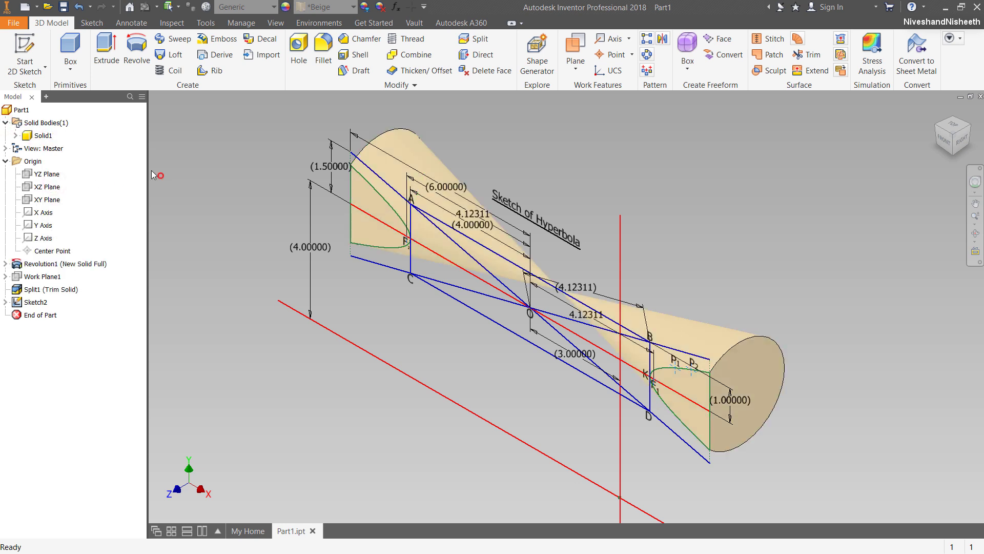
click(160, 177)
click(5, 123)
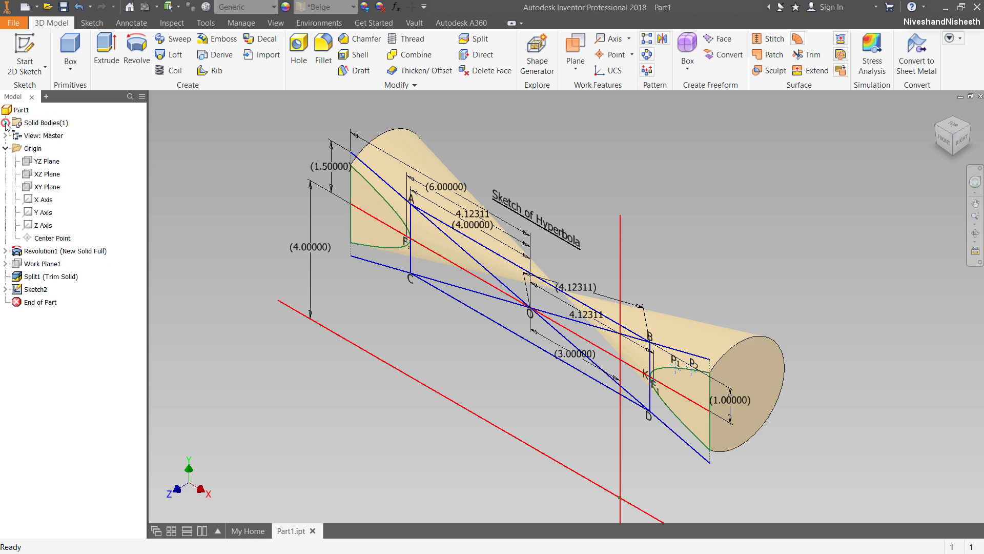
Hide Sketch2 and collapse the Origin folder in the model tree
right_click(33, 289)
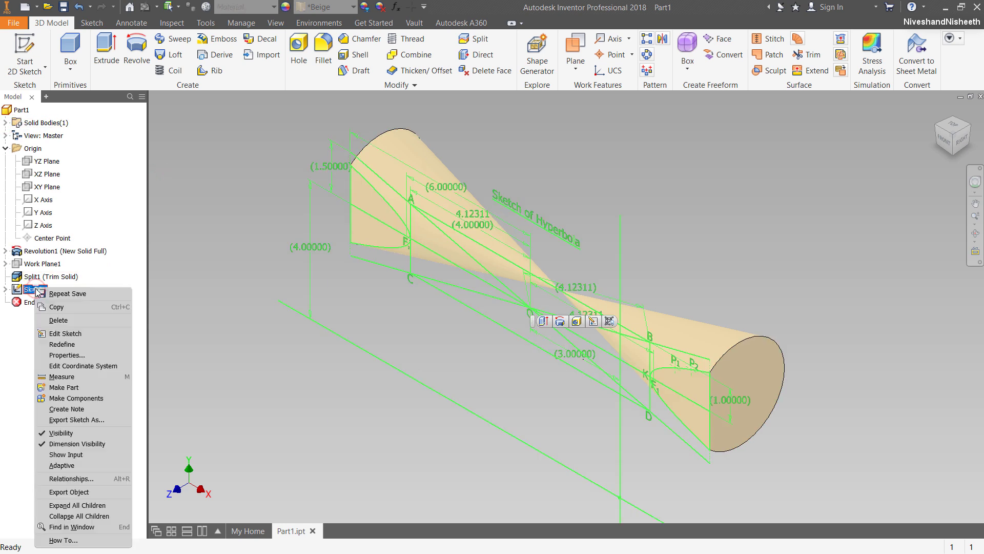
click(61, 433)
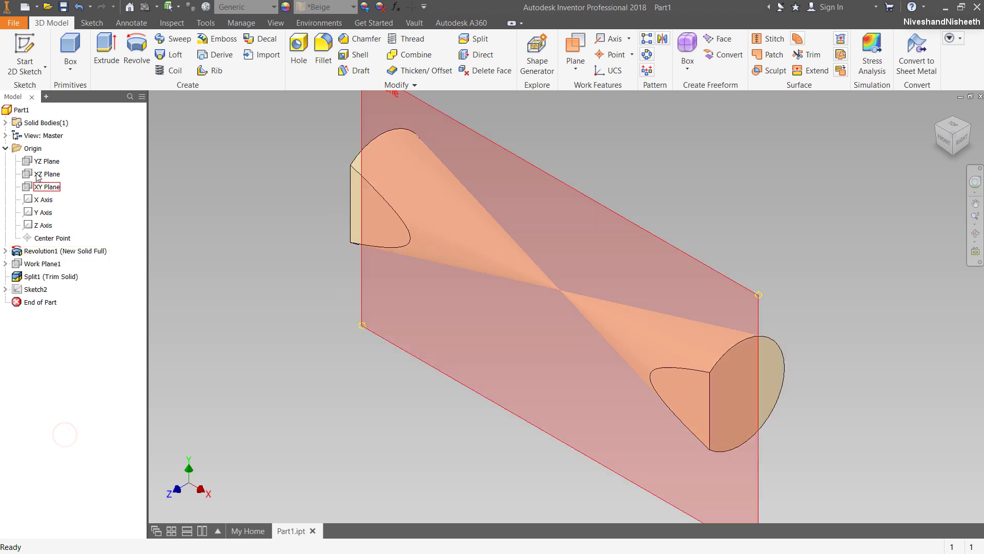
click(5, 148)
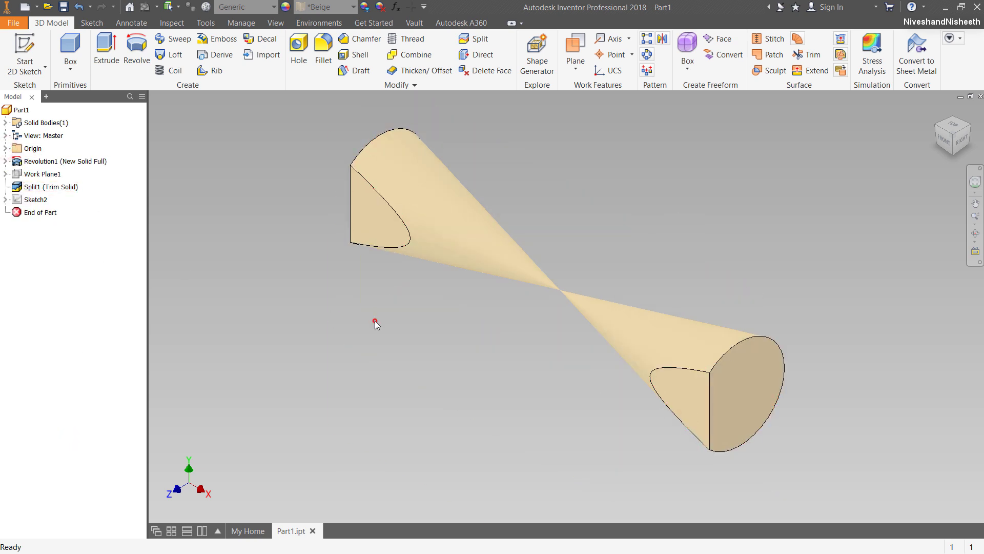
Start a new 2D sketch on the flat cut face of the double cone, facing the front
middle_drag(375, 321, 389, 294)
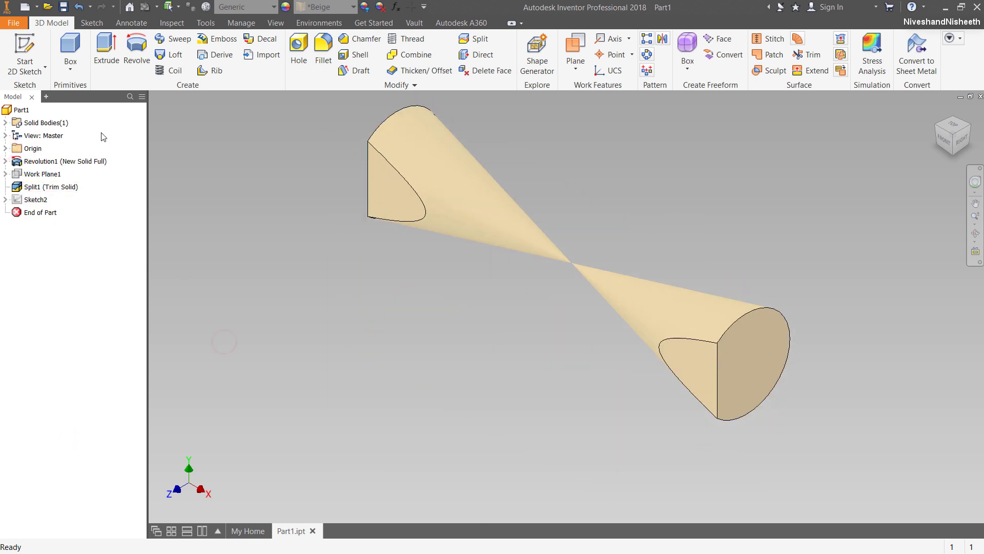
click(25, 52)
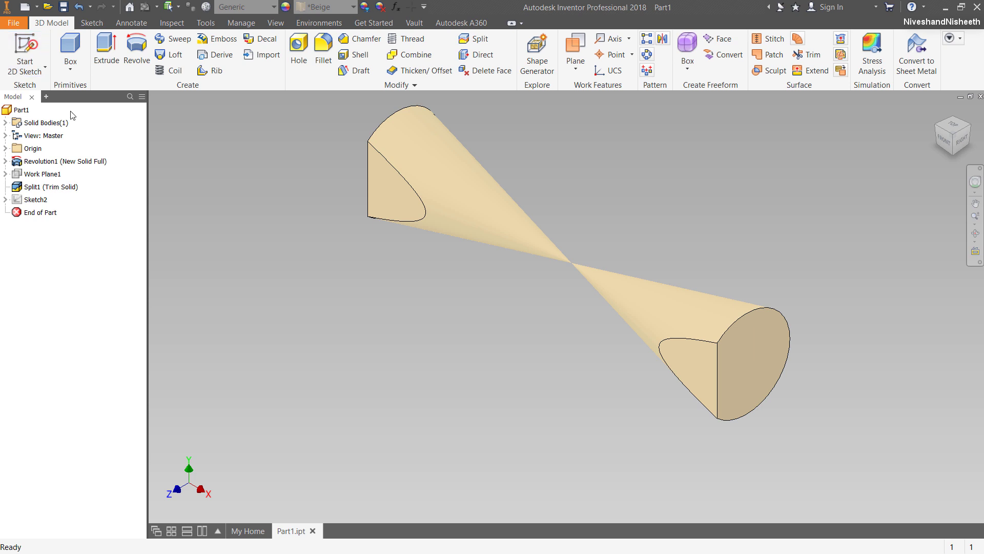
click(389, 200)
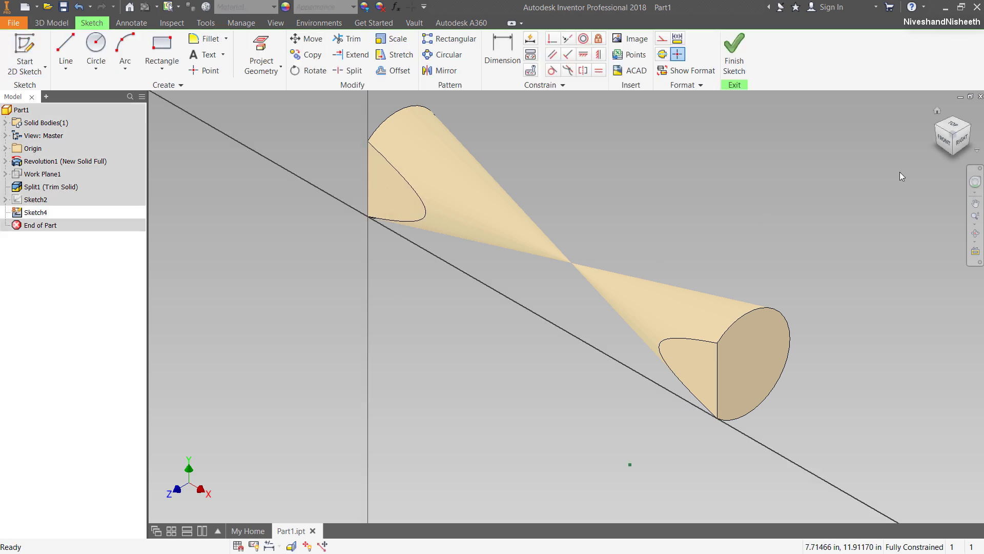
click(945, 141)
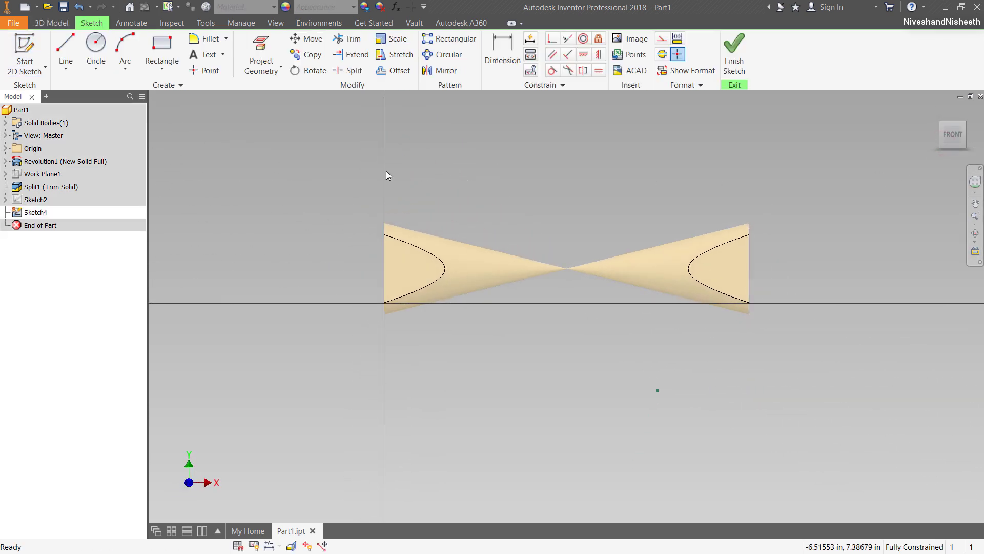
Project the right-hand hyperbola curve and the right cone's upper silhouette edge into the sketch
click(261, 51)
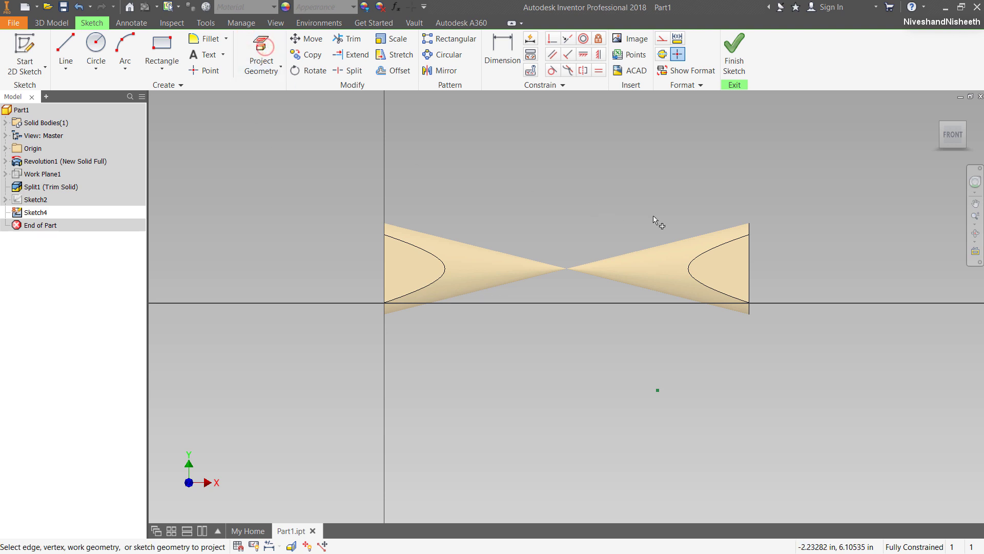
click(717, 247)
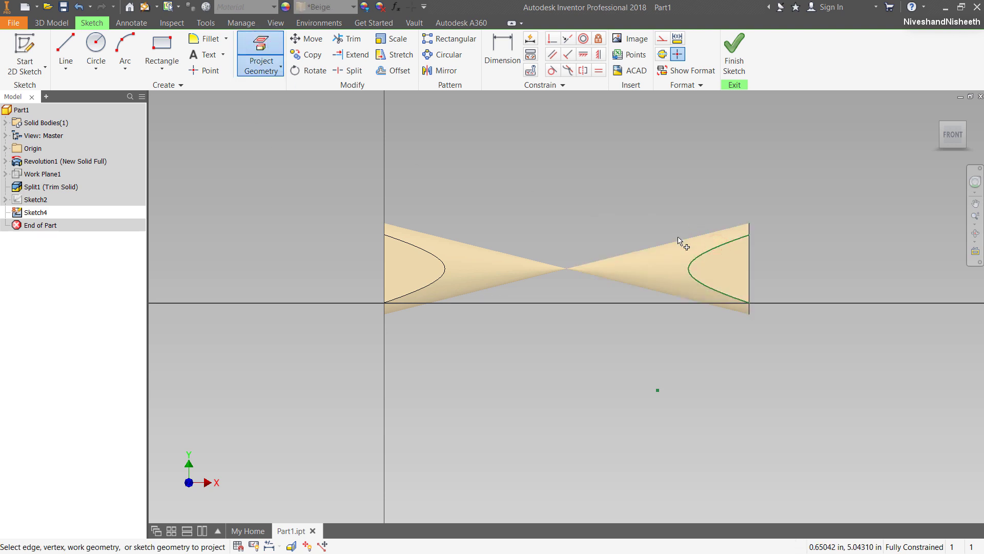
click(675, 239)
Draw a vertical line through the cones' shared apex, extending above and below the solid
right_click(645, 152)
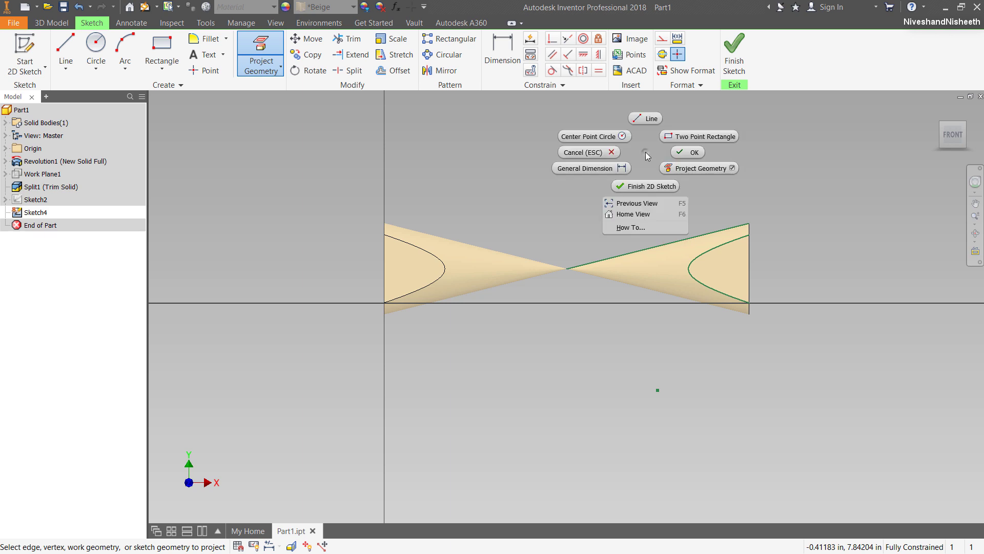
click(646, 119)
scroll(729, 184, down, 3)
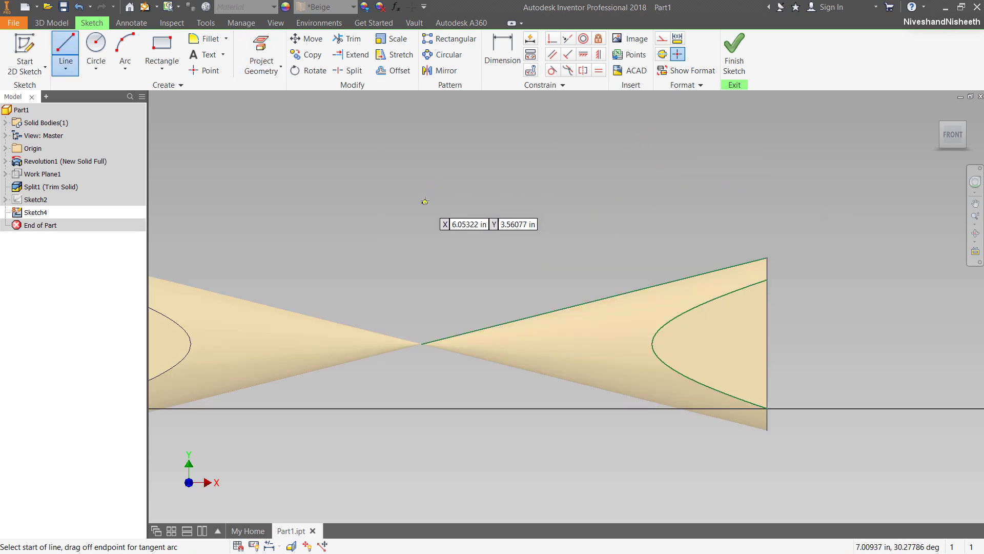
click(422, 179)
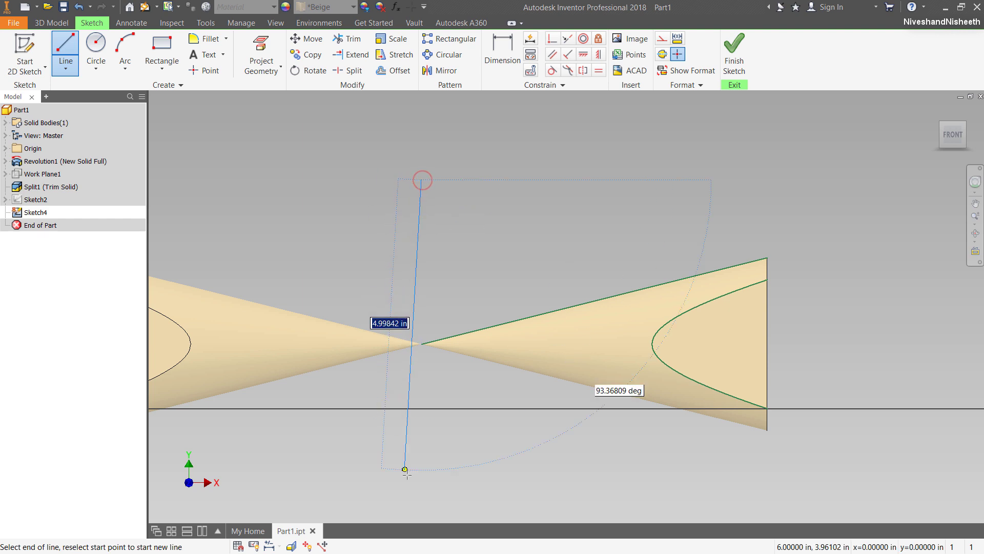
click(422, 491)
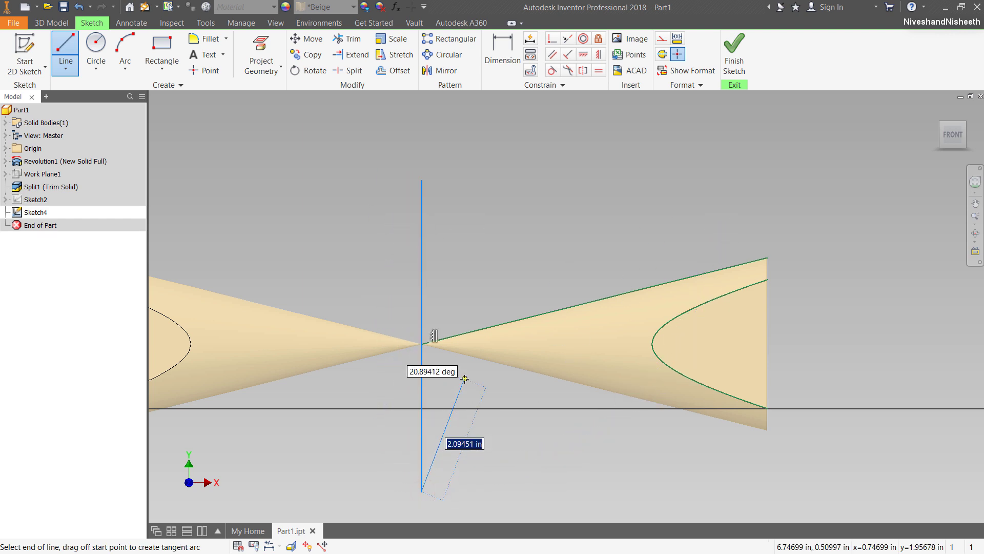
right_click(464, 378)
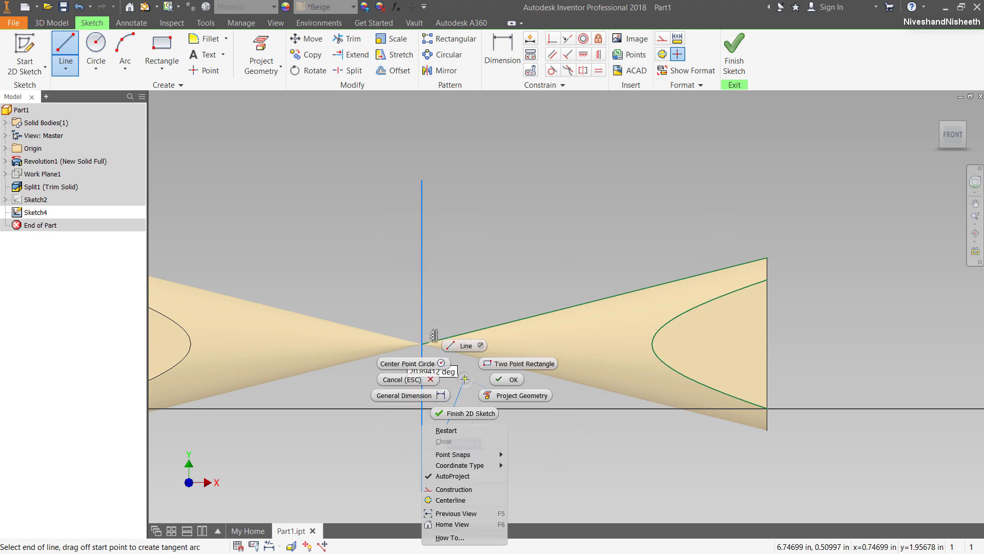
click(458, 433)
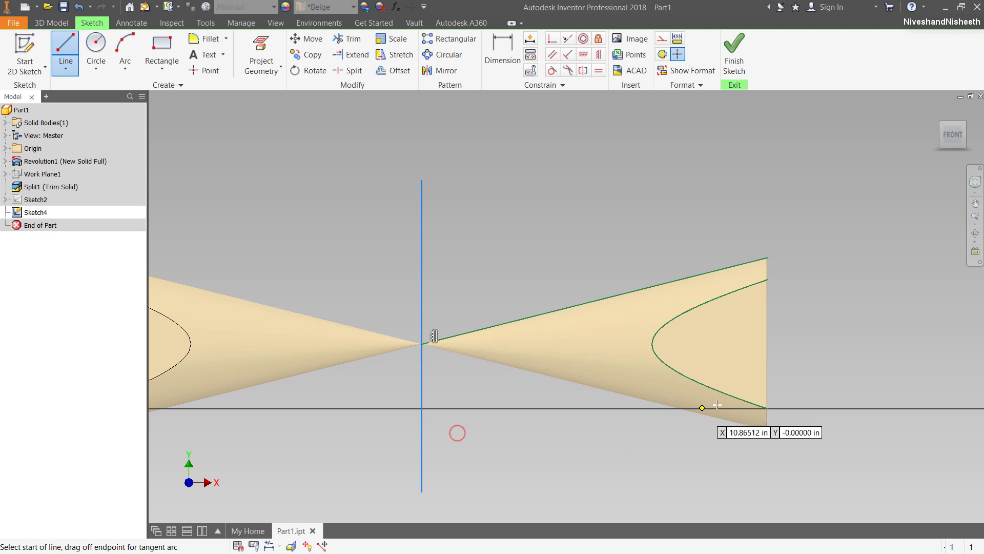
Draw two horizontal lines, 6 in long, from the right hyperbola's lower and upper endpoints to the vertical line
click(767, 408)
click(422, 409)
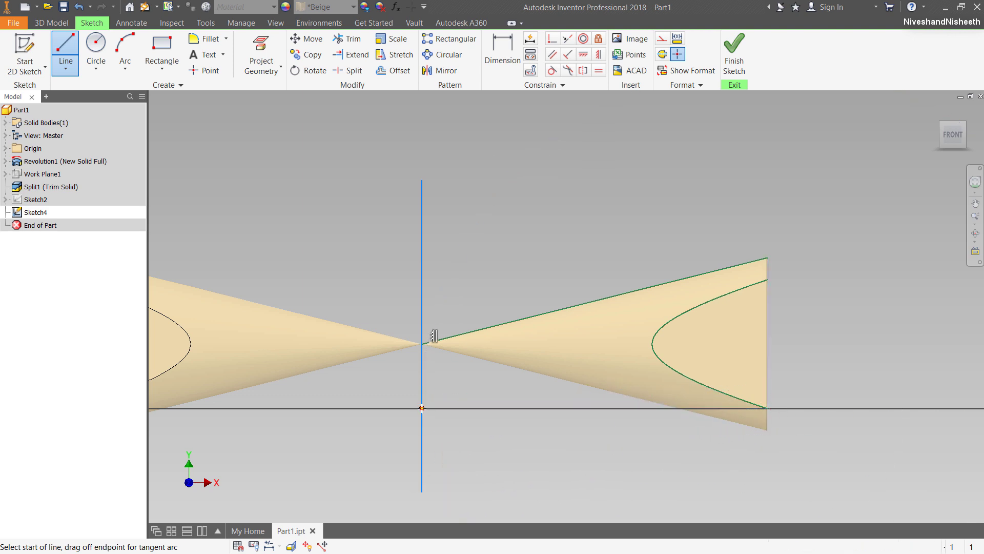
click(768, 279)
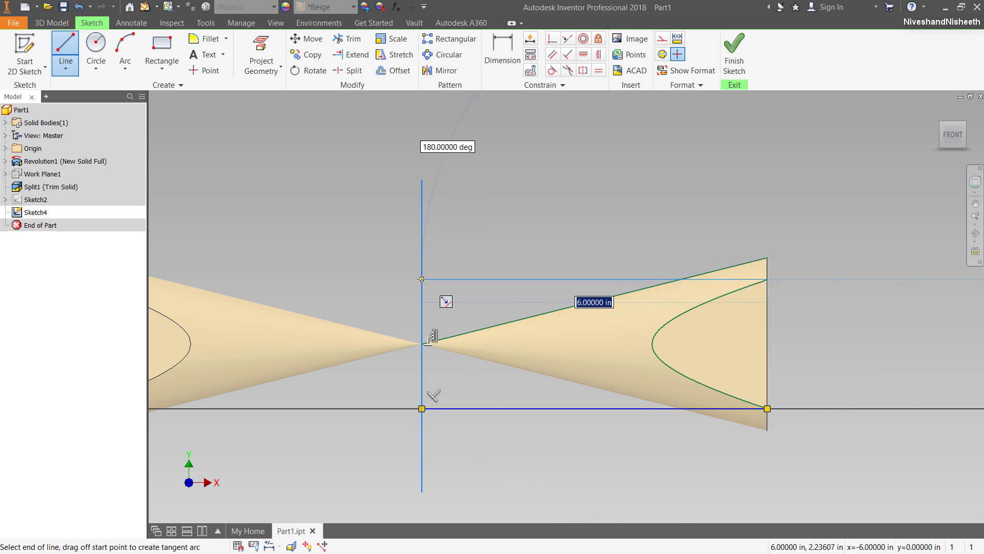
click(422, 280)
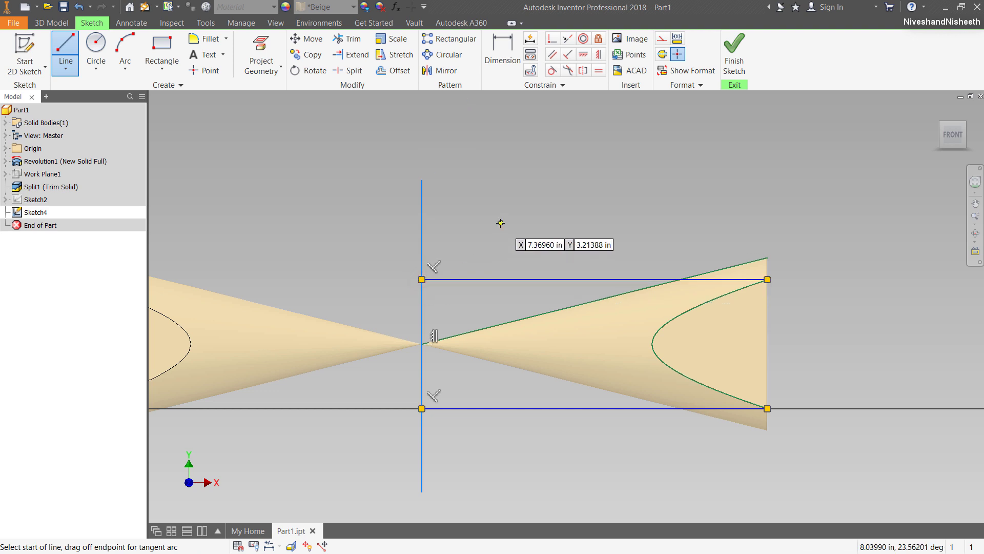
right_click(513, 220)
click(534, 220)
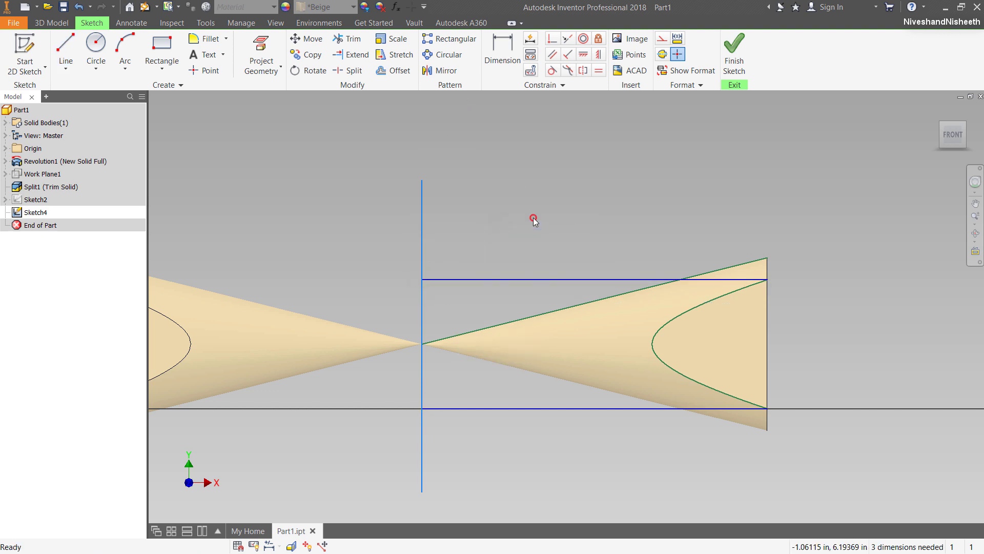
Trim the vertical line's ends that extend above and below the two horizontal lines
click(348, 39)
click(422, 221)
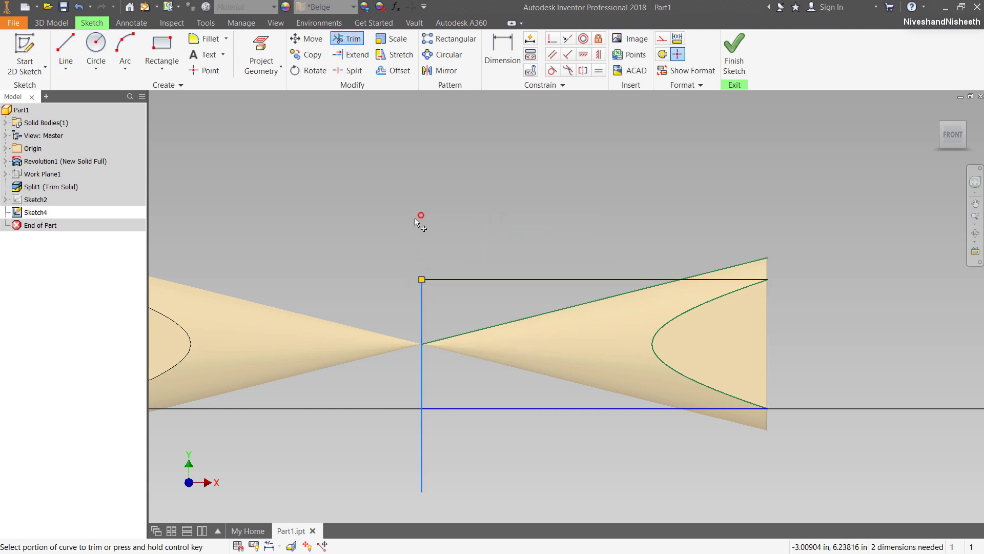
click(423, 456)
right_click(395, 253)
click(428, 248)
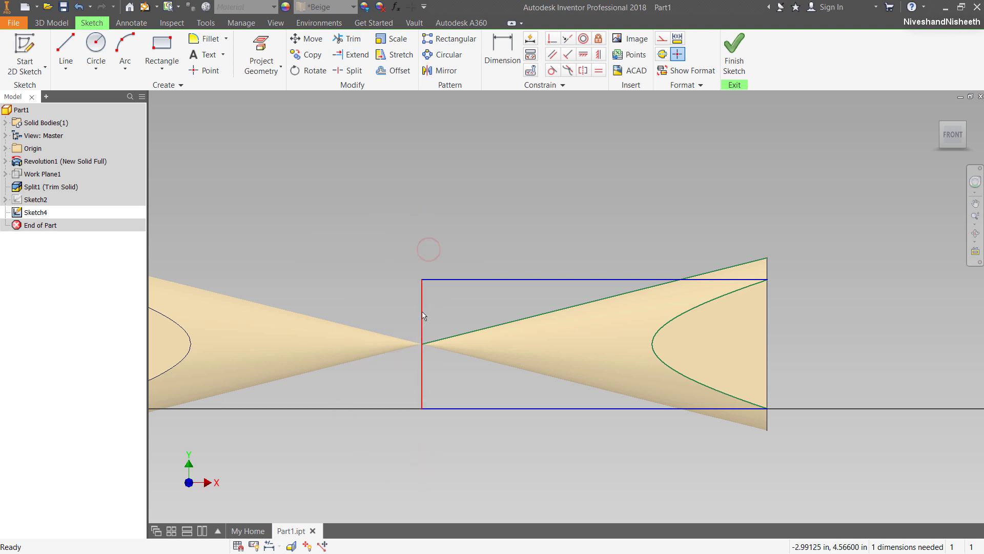
Shift the trimmed vertical line off the apex, then constrain its midpoint coincident with the cones' apex
drag(422, 312, 451, 320)
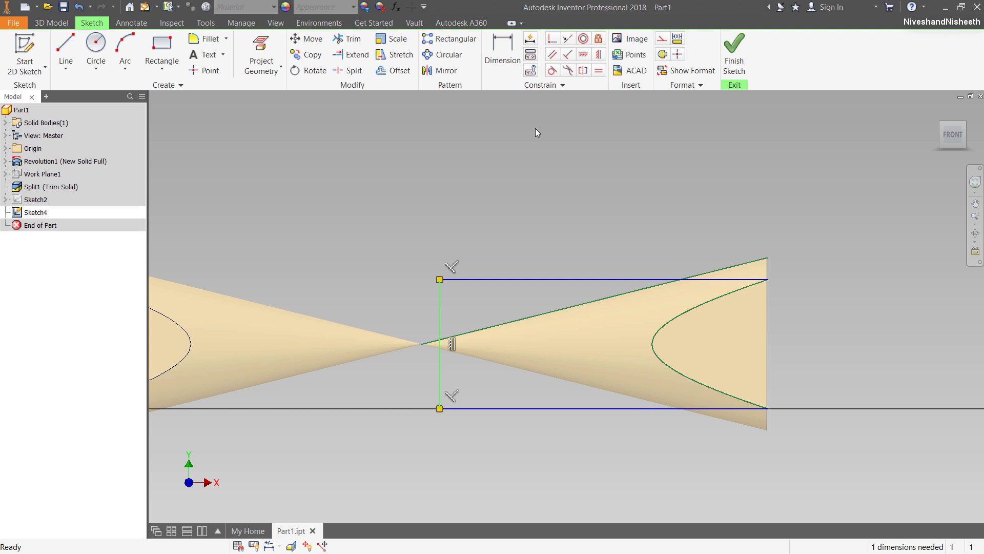
click(552, 41)
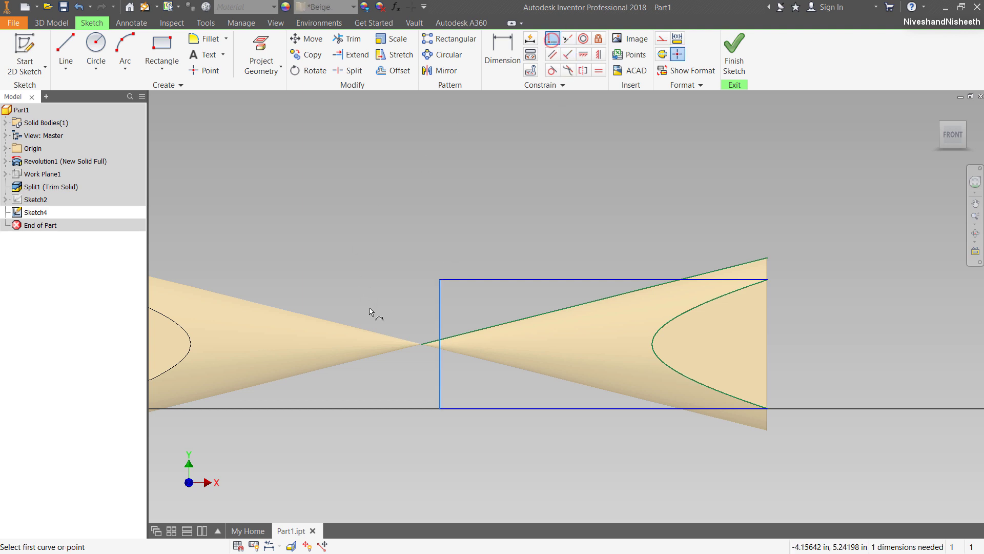
click(439, 349)
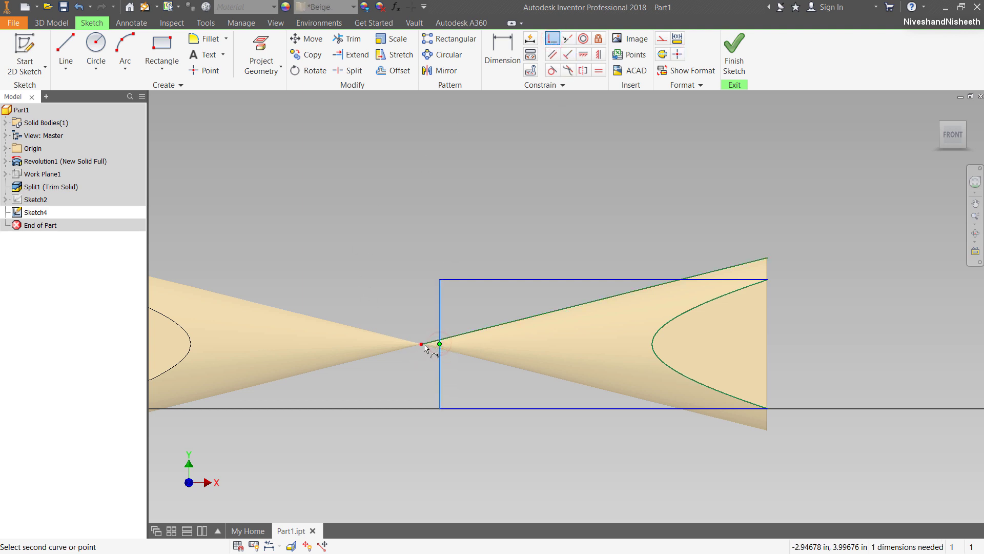
click(422, 344)
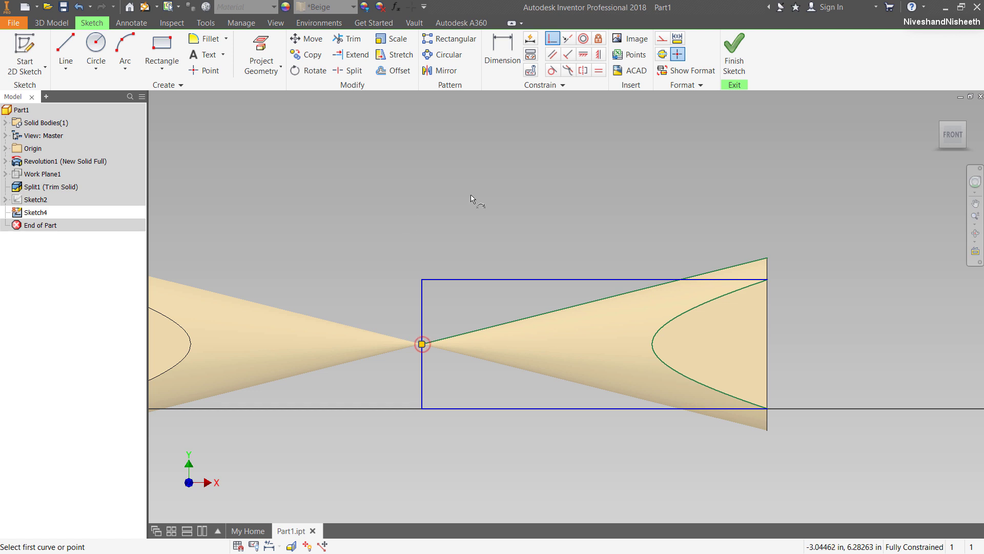
right_click(503, 191)
click(543, 191)
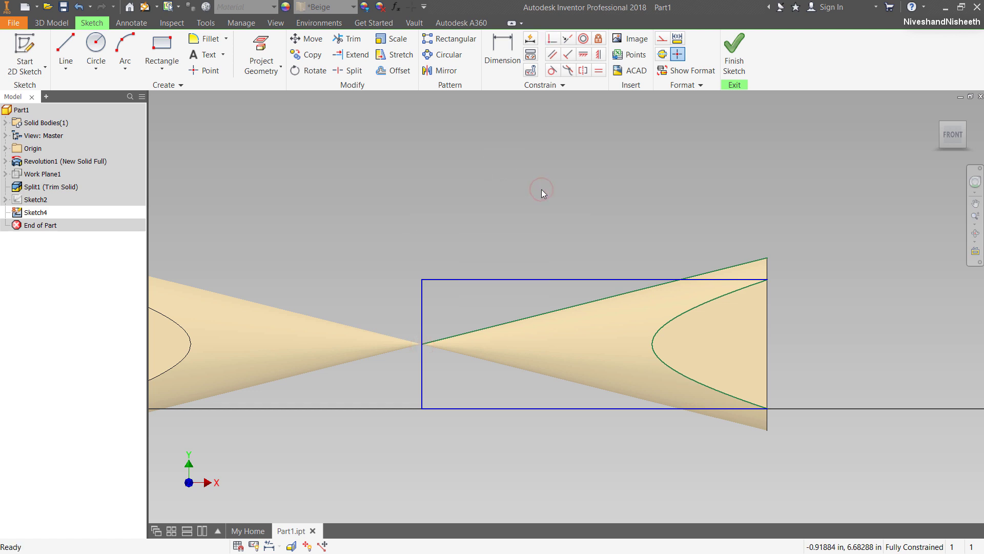
Create a new inch-based part file from the English Standard (in).ipt template
middle_drag(322, 183, 321, 156)
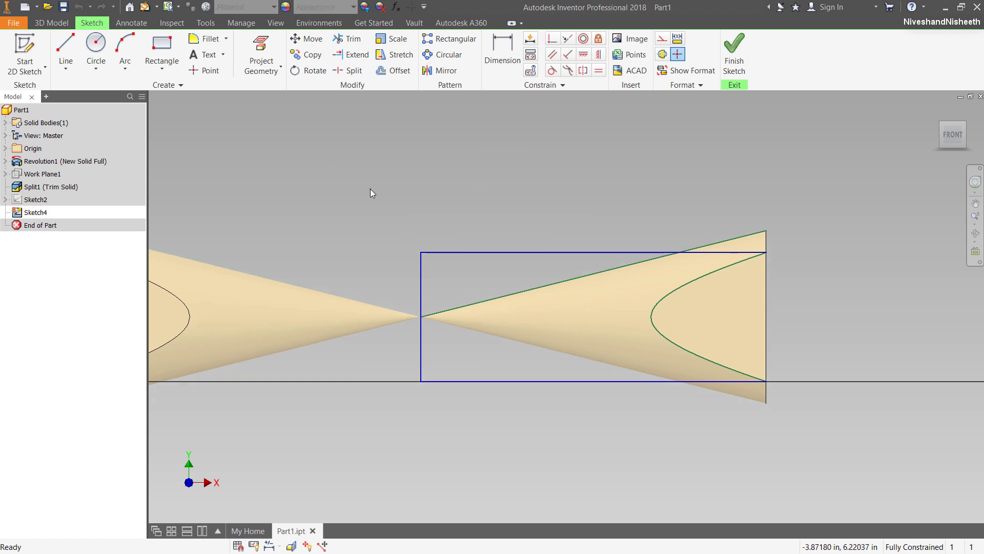
click(370, 189)
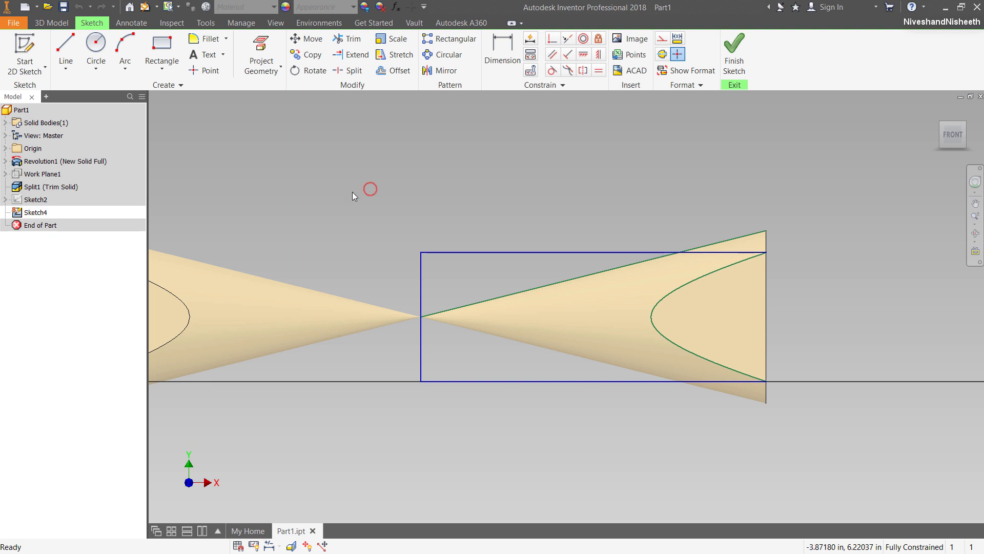
click(23, 8)
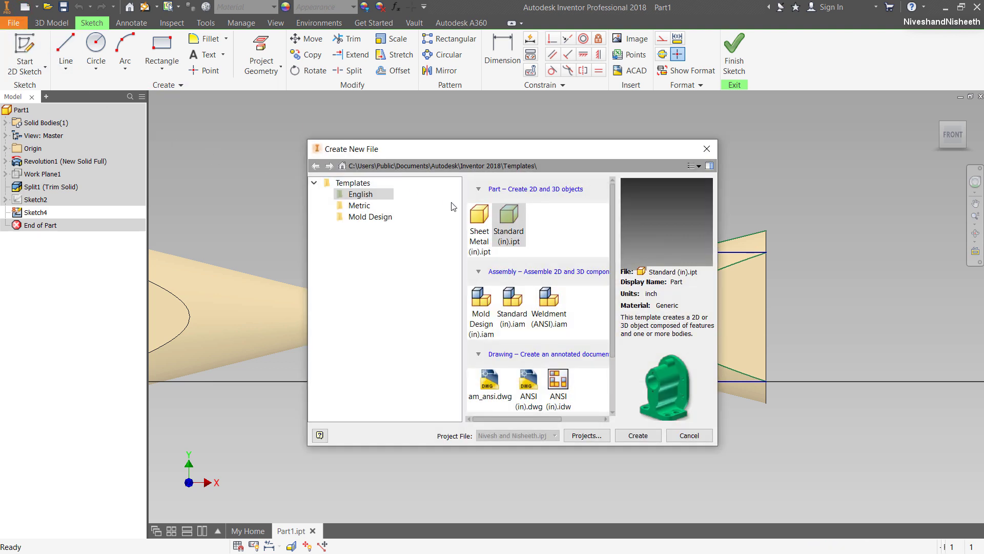
click(510, 219)
click(639, 435)
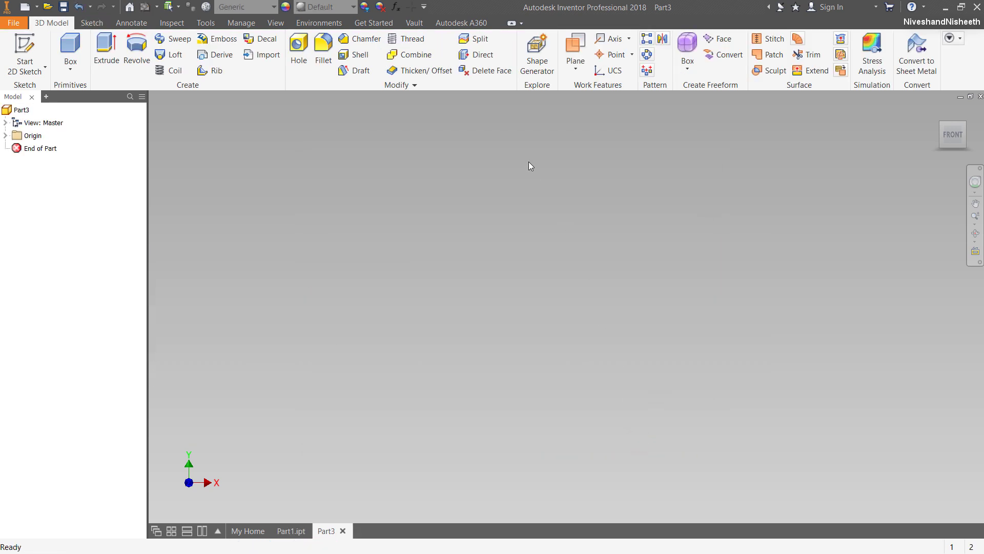
Start a new 2D sketch on the XY origin plane and orient the view to the front
right_click(529, 162)
click(539, 199)
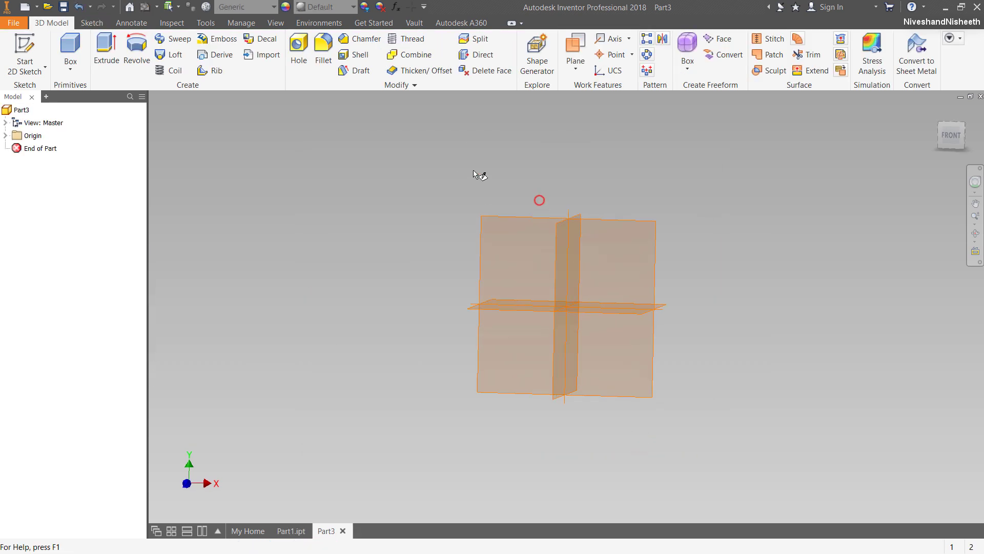
click(500, 179)
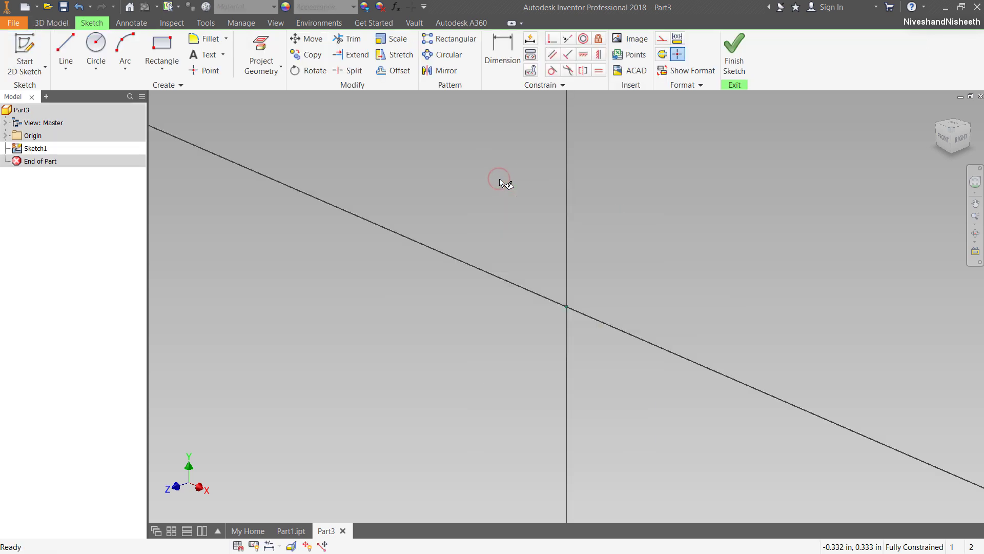
click(944, 140)
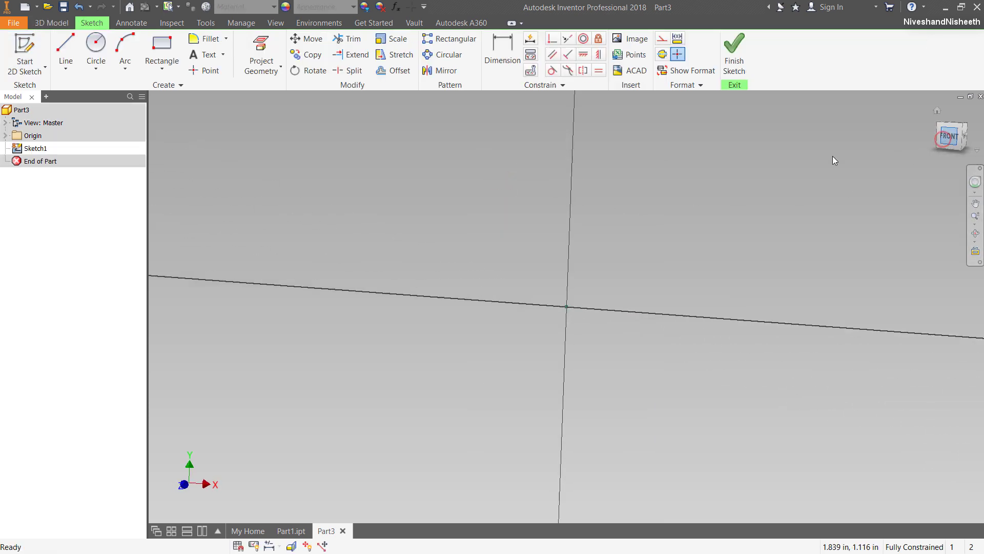
Draw a vertical line about 13 in long beside the origin and constrain its midpoint coincident with the origin
click(66, 49)
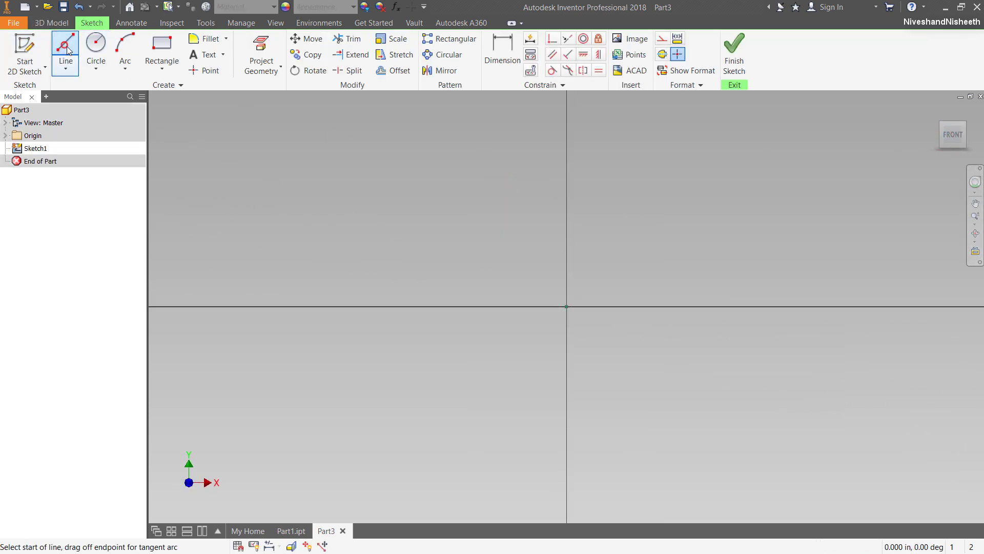
click(476, 109)
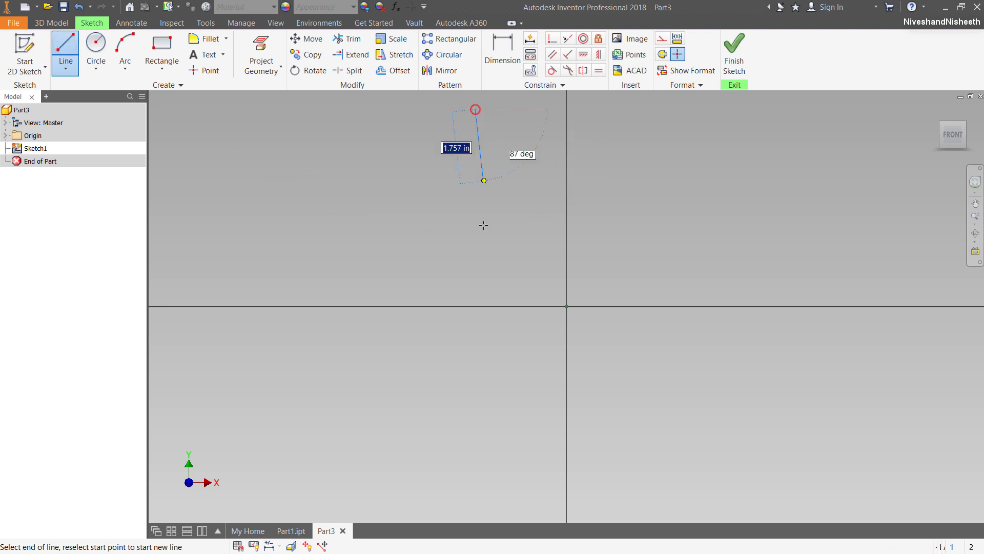
click(476, 511)
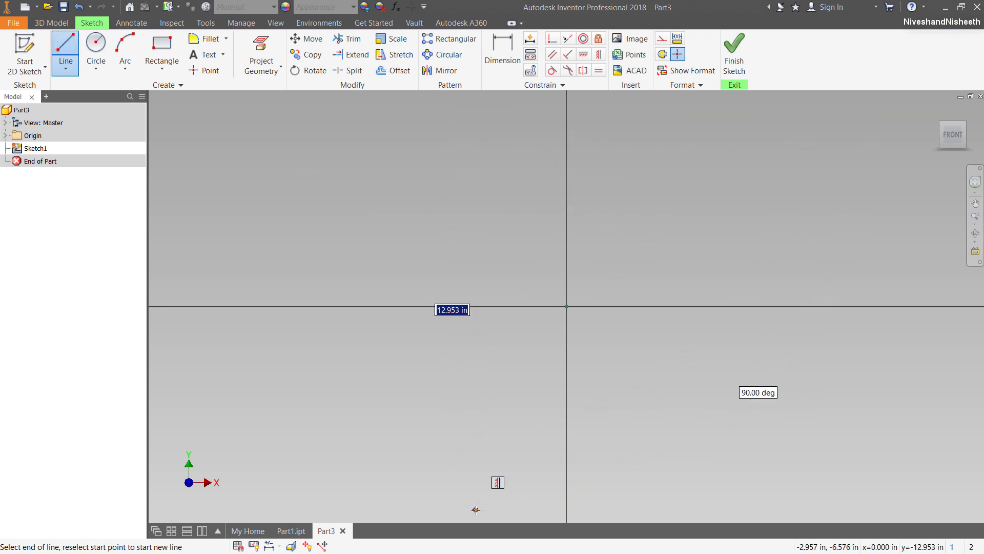
right_click(535, 232)
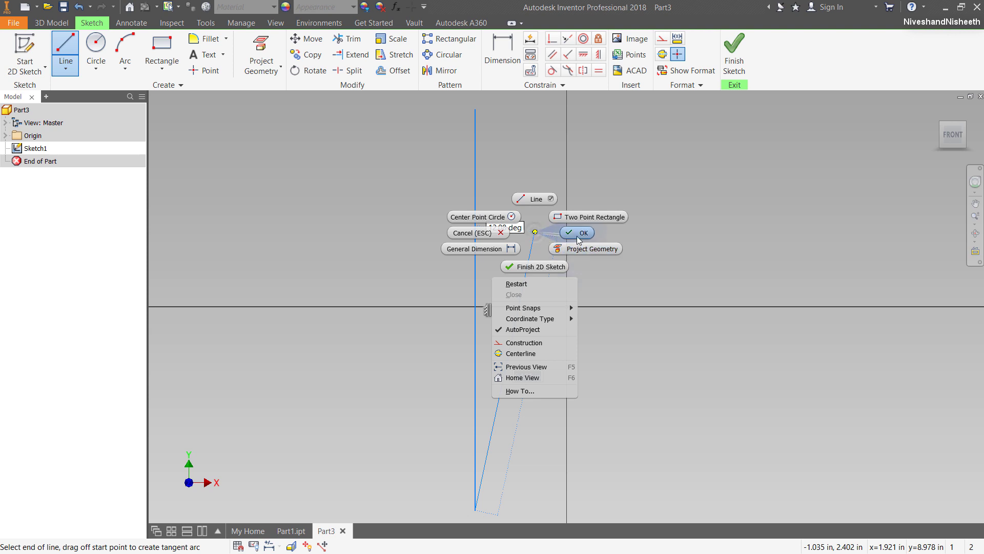
click(576, 233)
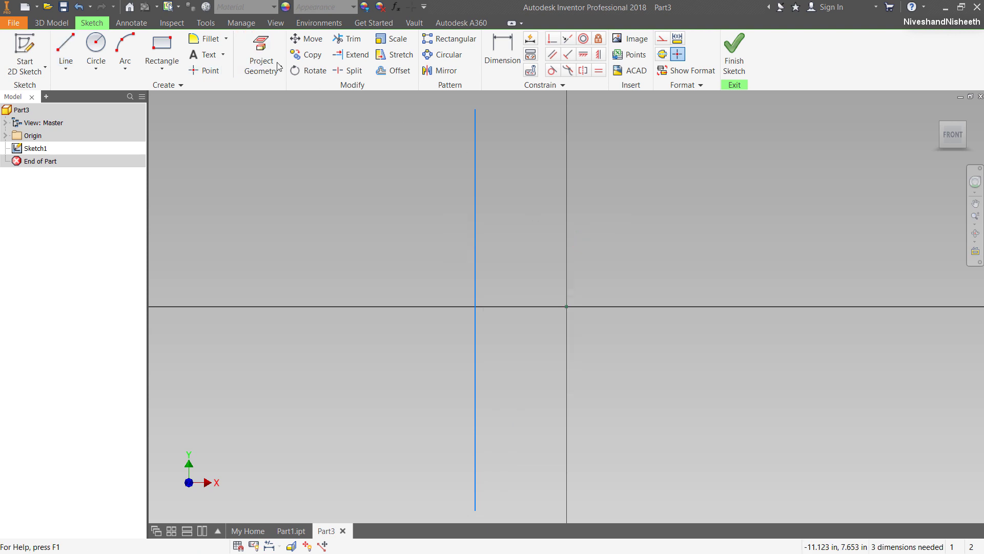
click(552, 39)
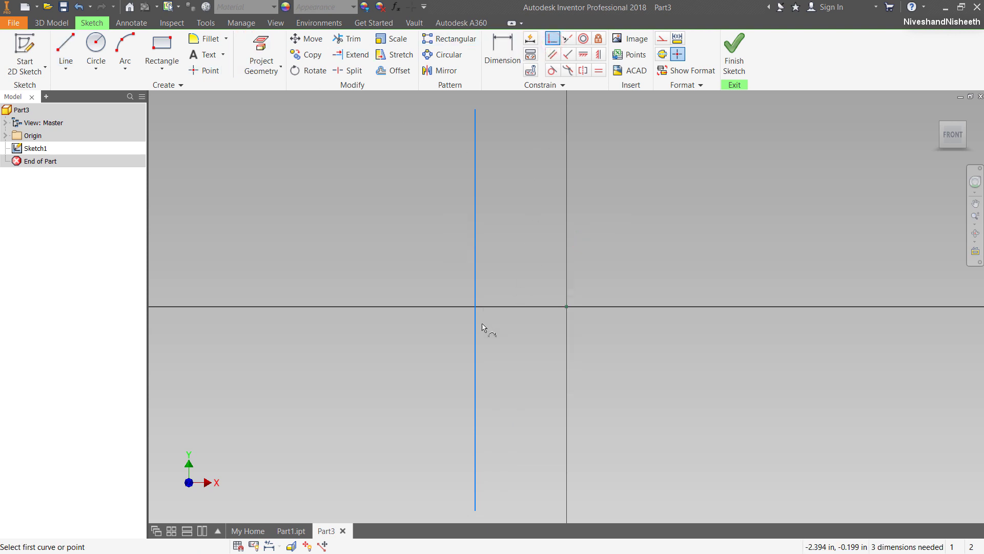
click(476, 310)
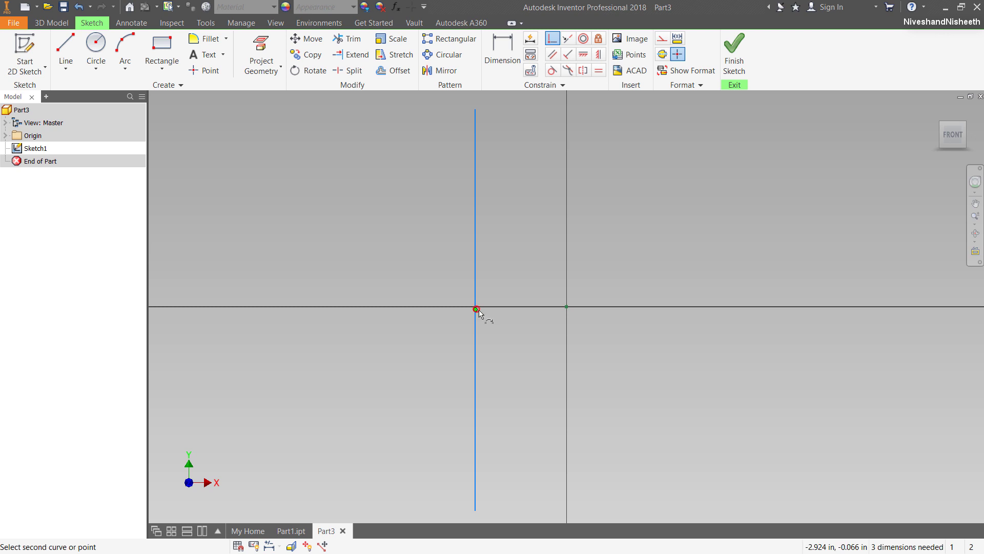
click(568, 309)
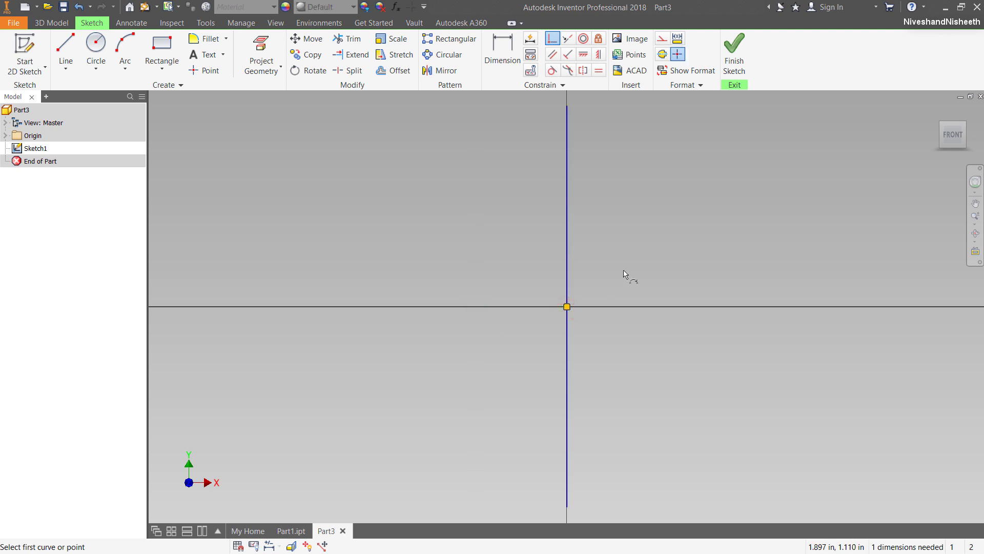
Draw a horizontal line above the origin, crossing the vertical line, and constrain its midpoint coincident with the origin
click(66, 51)
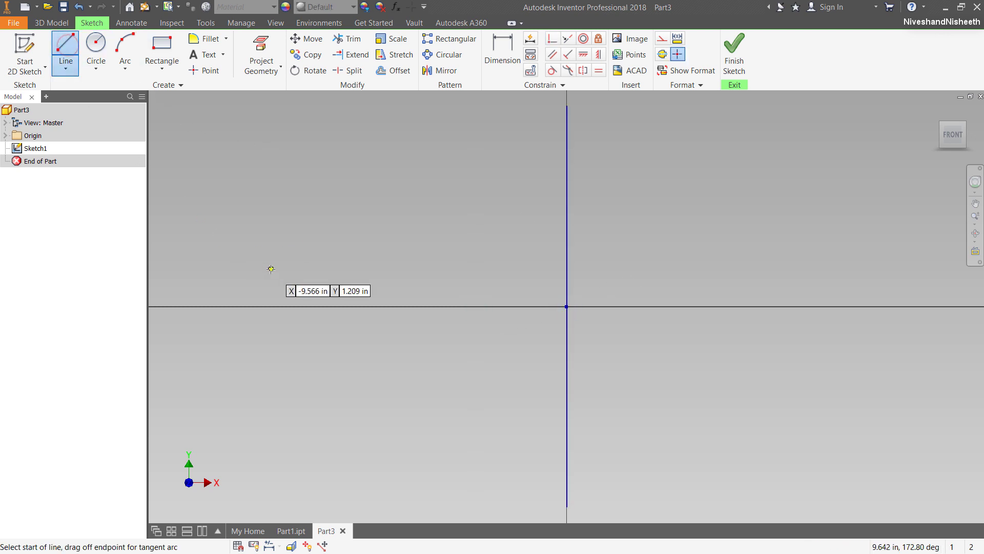
click(194, 261)
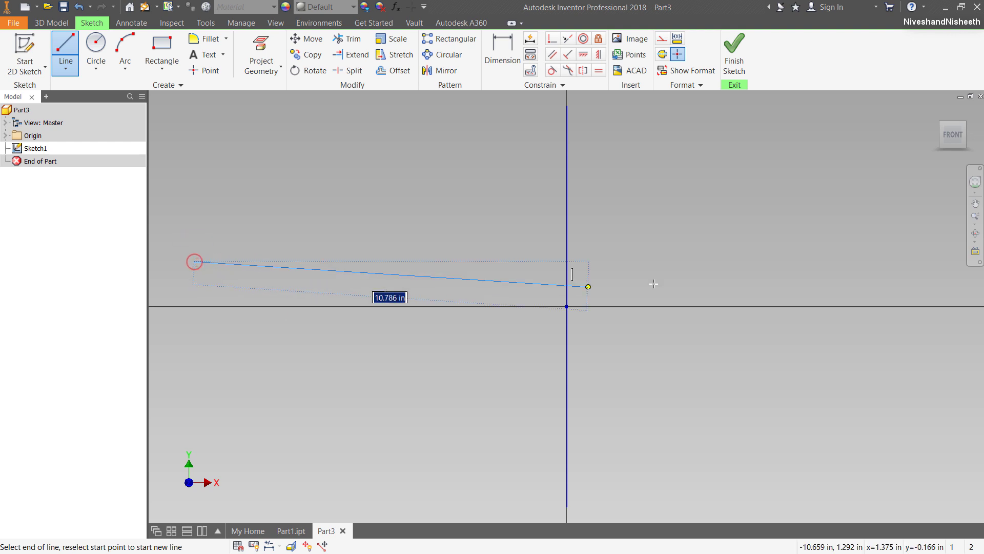
click(784, 262)
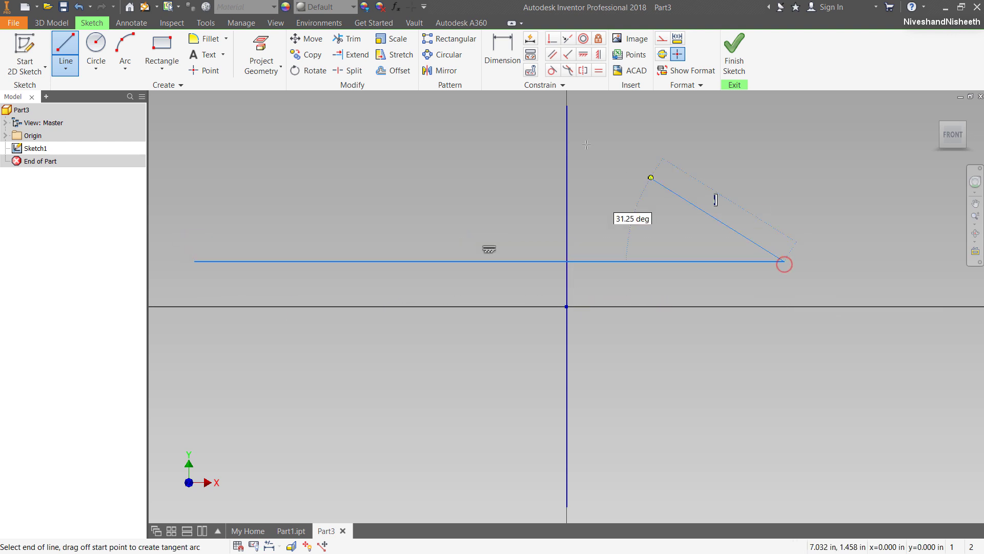
click(552, 39)
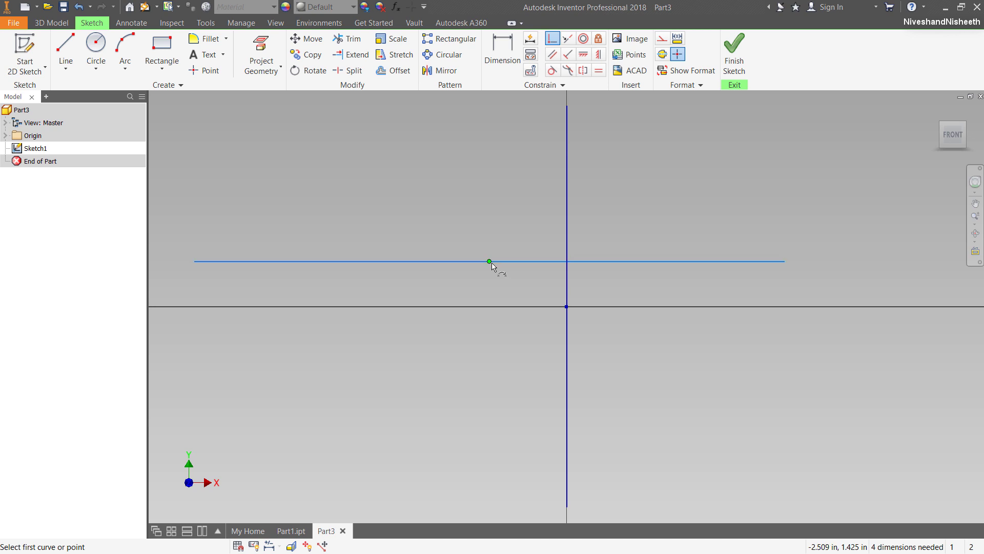
click(489, 263)
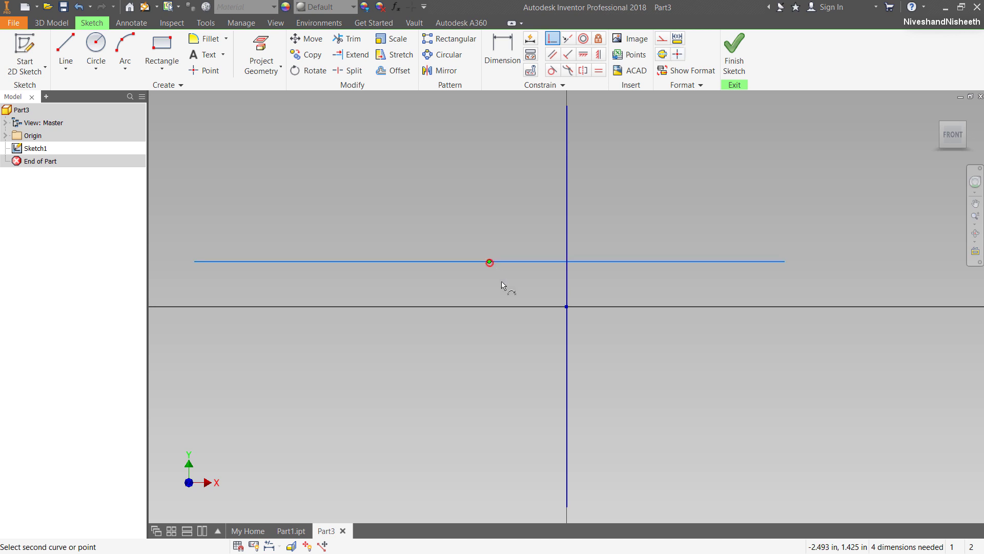
click(568, 309)
right_click(513, 241)
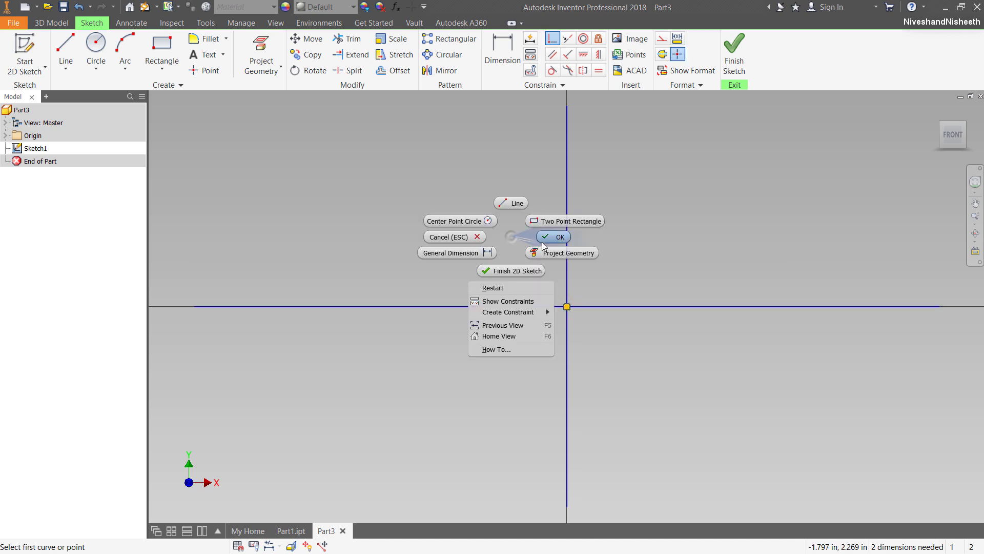
click(548, 237)
Stretch the horizontal and vertical lines to several times their length by their endpoints, keeping both centred on the origin
scroll(546, 237, down, 3)
scroll(546, 237, down, 3)
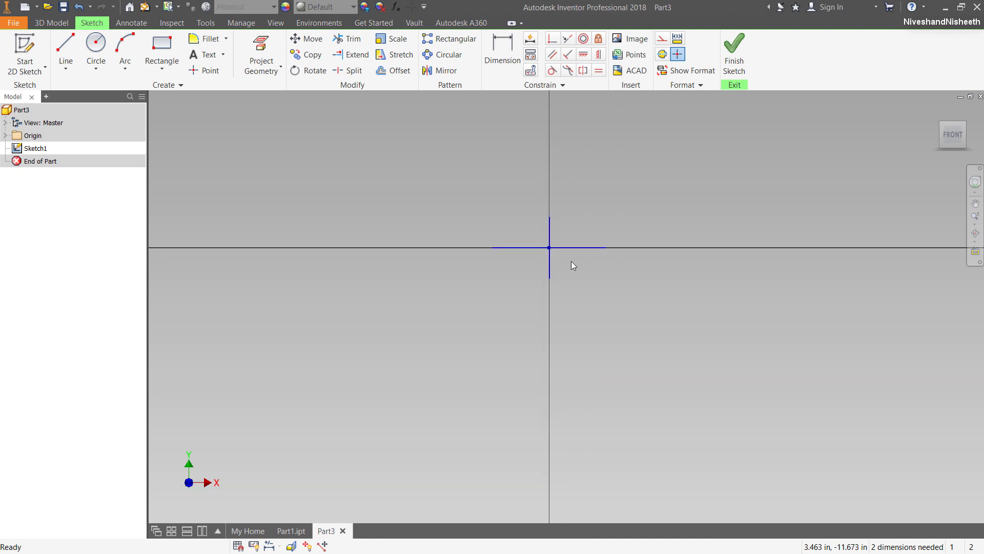
drag(421, 236, 208, 237)
drag(529, 294, 530, 498)
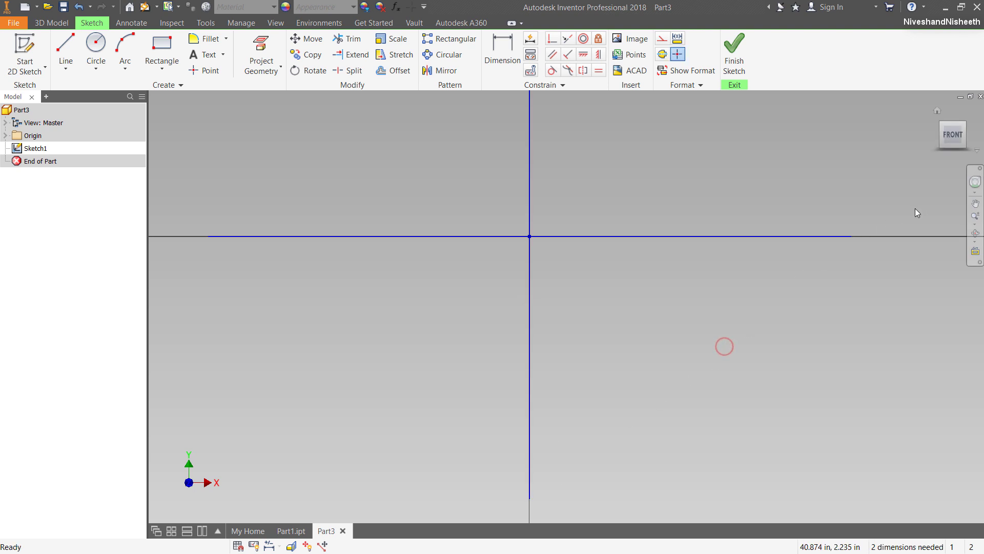
click(975, 225)
click(938, 248)
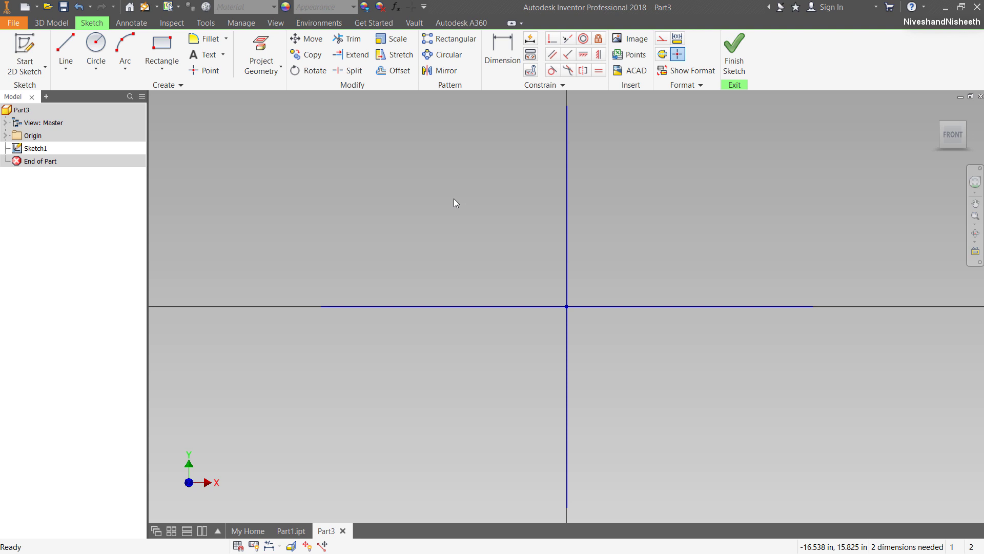
Set the colour of both the vertical and horizontal axis lines to Red
click(567, 159)
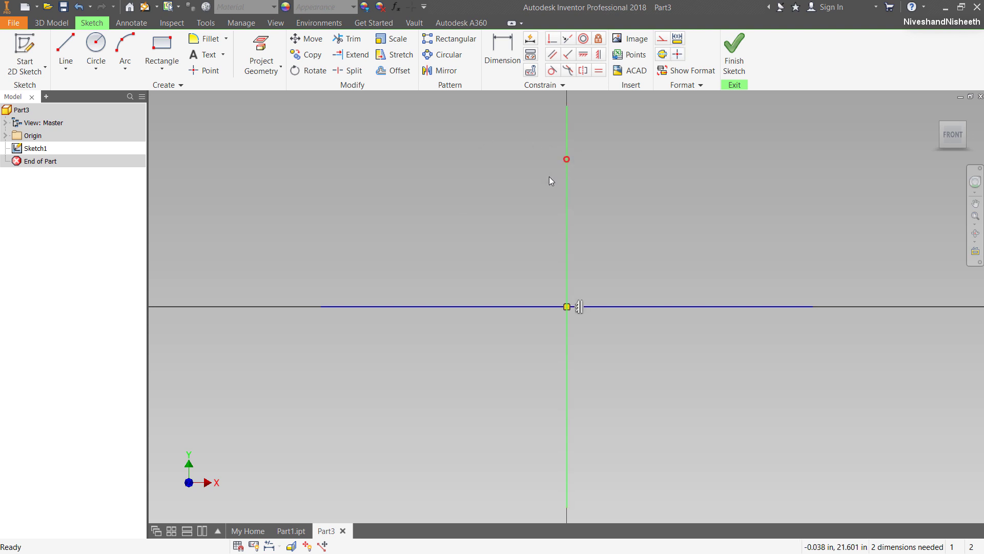
ctrl+click(485, 306)
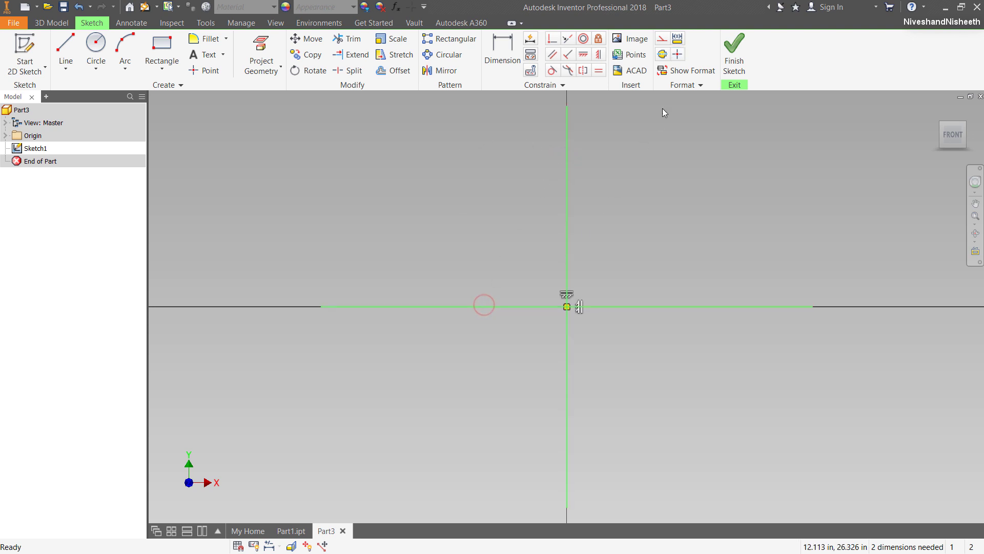
click(682, 84)
click(695, 117)
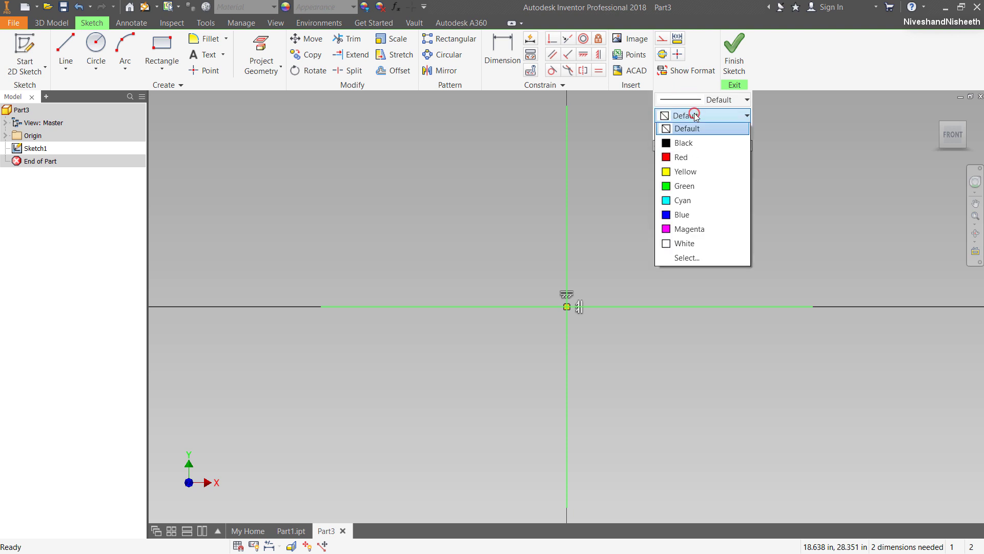
click(676, 156)
click(705, 262)
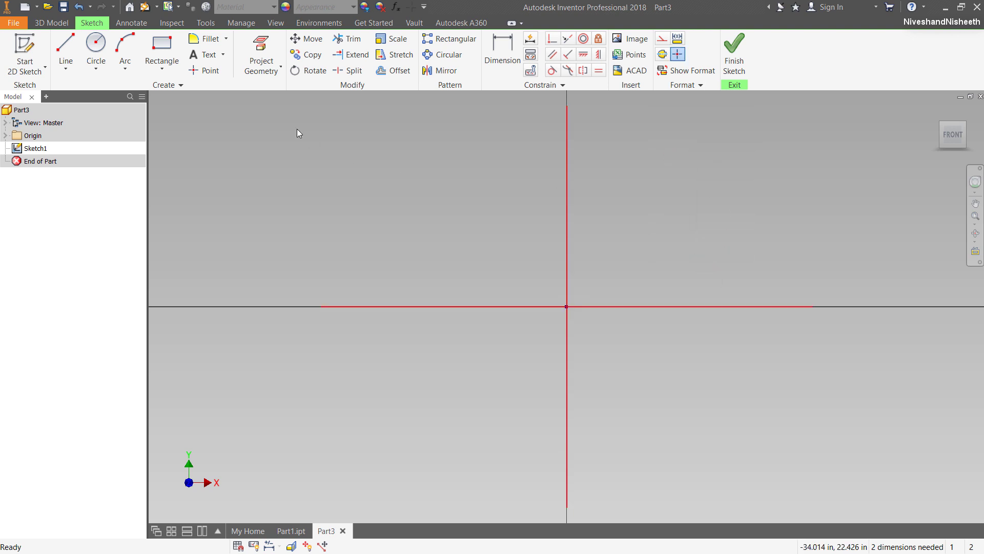
Place a sketch point in the upper-left quadrant and dimension it 3 in horizontally from the vertical axis line
click(204, 70)
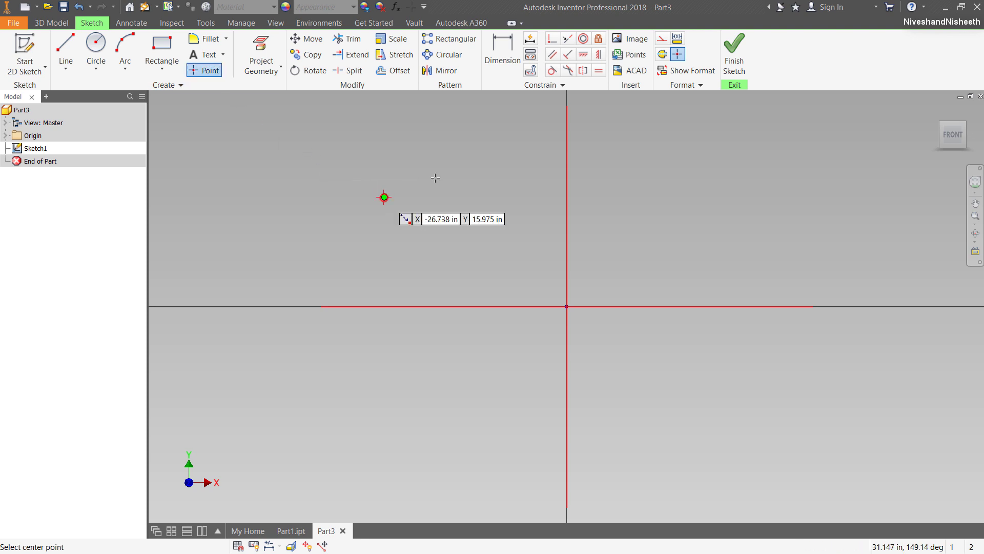
click(384, 197)
click(502, 51)
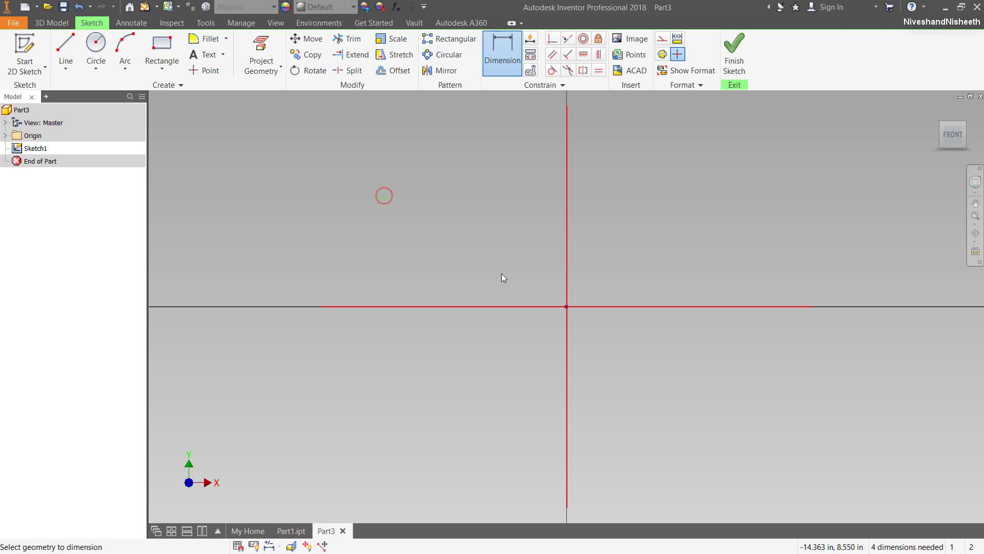
click(567, 237)
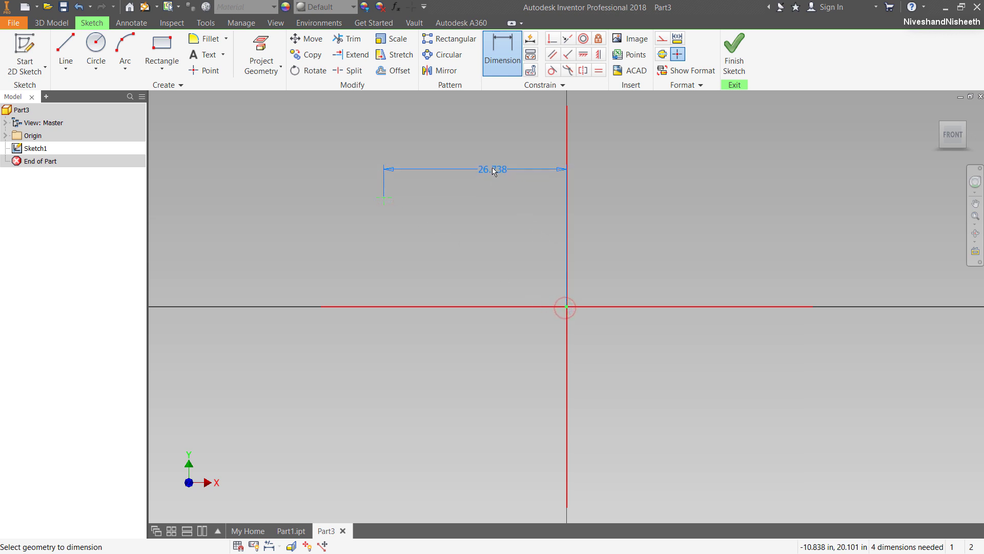
click(491, 168)
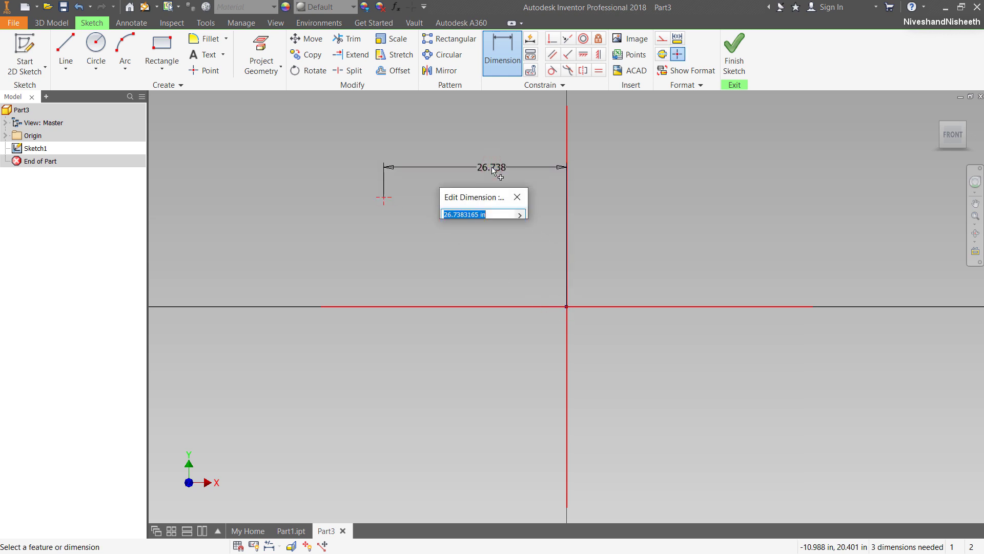
text(3)
key(Return)
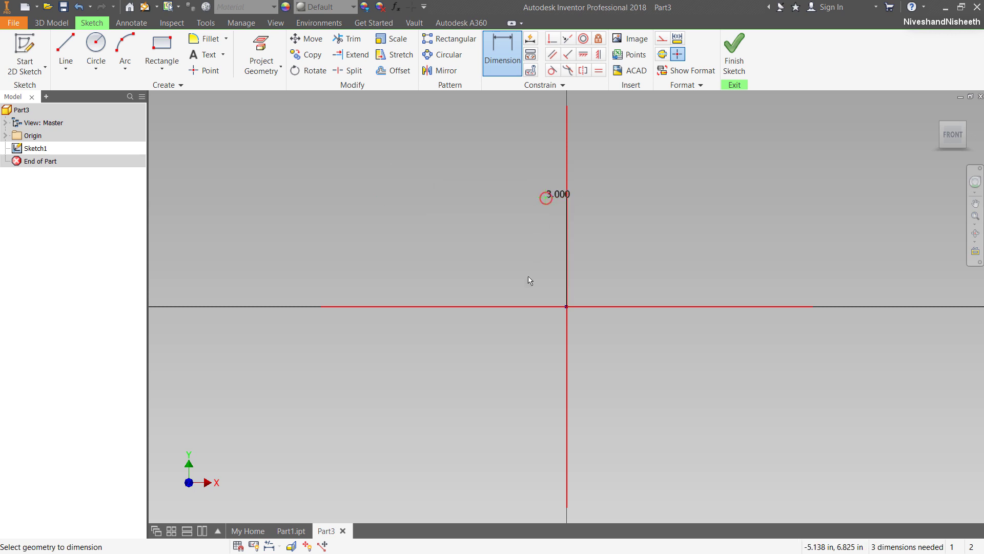
Dimension the sketch point 4 in vertically from the horizontal axis line and reposition that dimension closer to the point
click(530, 307)
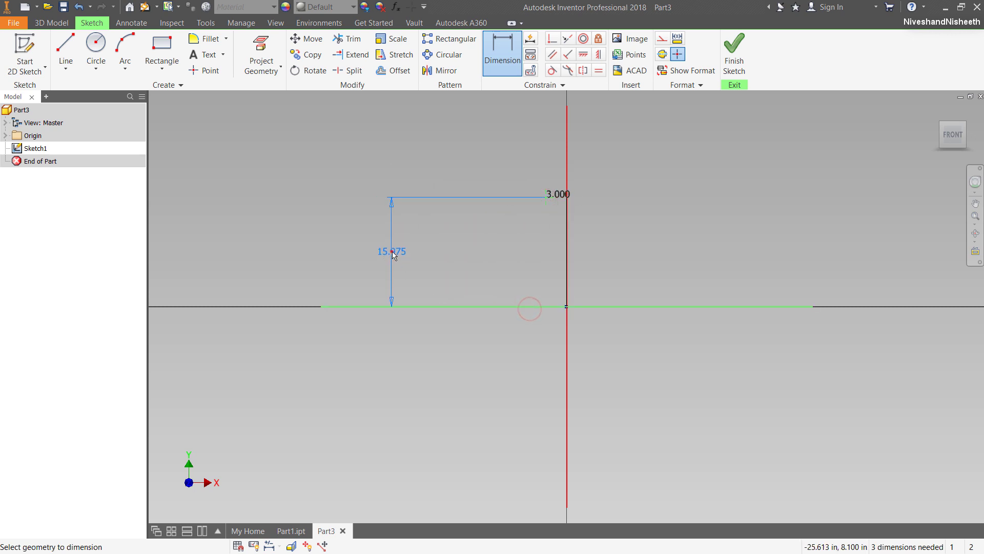
click(392, 251)
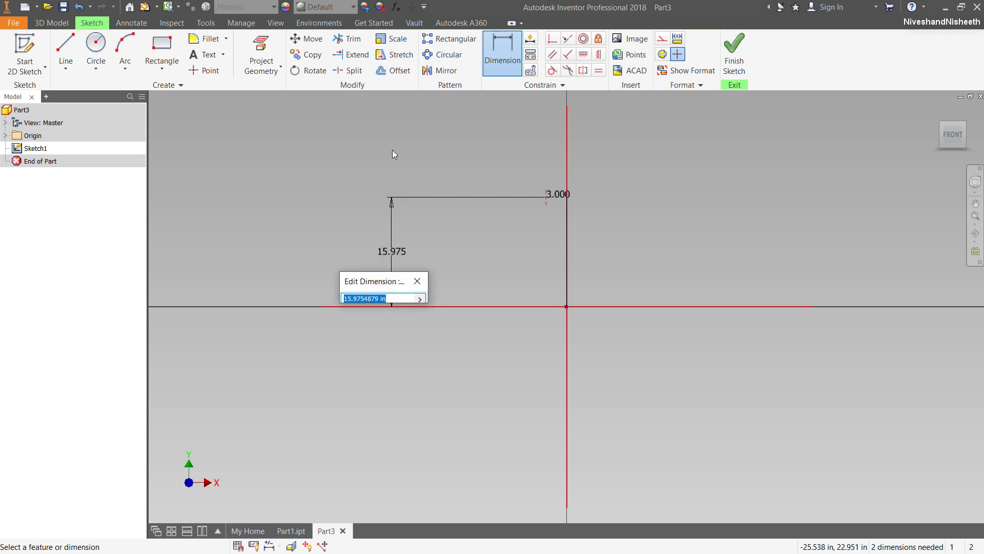
text(4)
key(Return)
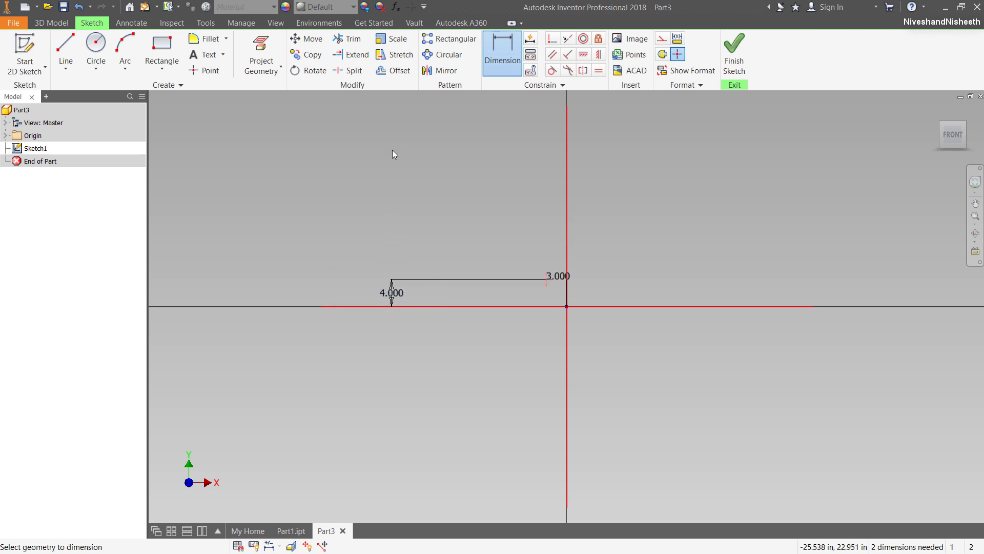
right_click(472, 194)
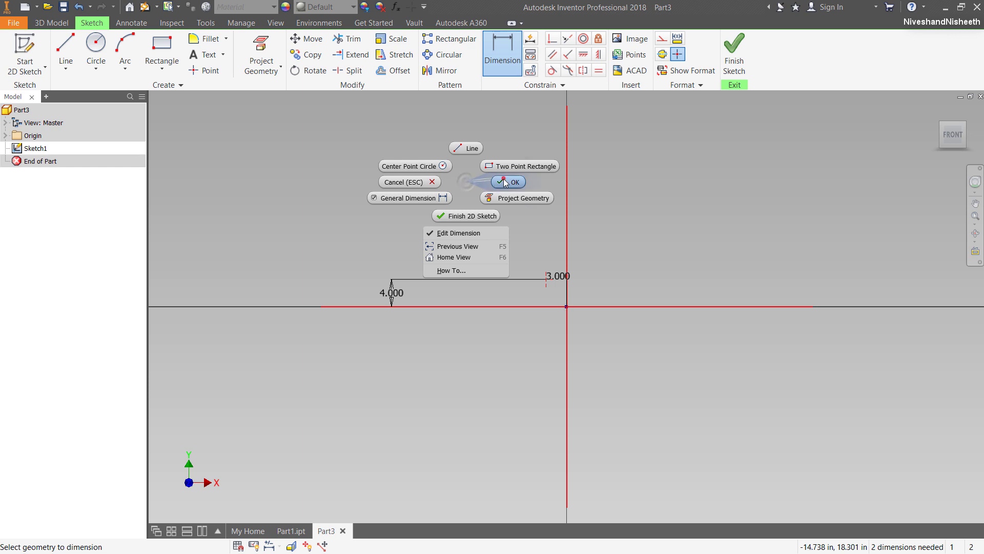
click(501, 177)
mouse_move(395, 298)
mouse_down()
mouse_move(510, 310)
mouse_move(534, 292)
mouse_up()
scroll(592, 279, down, 3)
scroll(588, 284, up, 2)
click(568, 260)
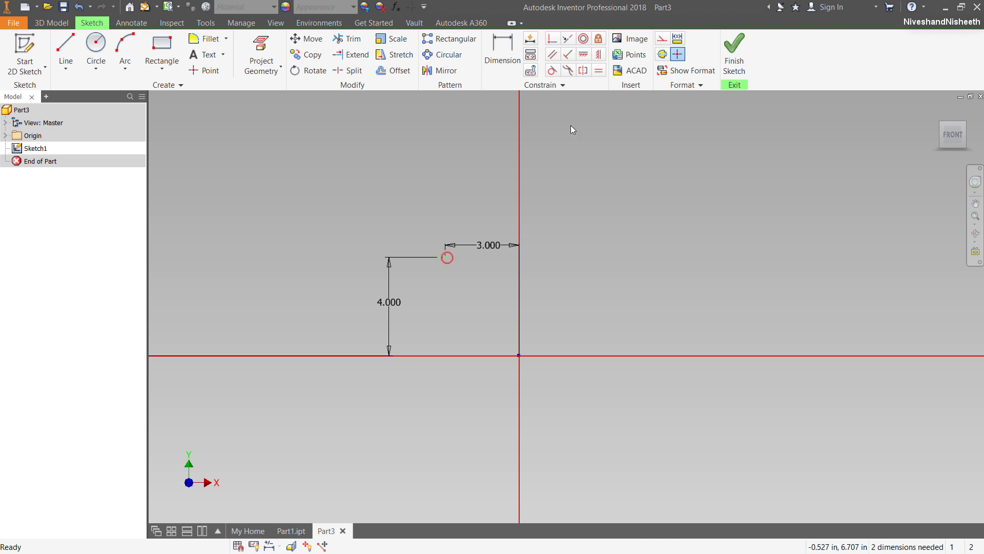
Set the colour of the dimensioned sketch point to Default
click(684, 85)
click(695, 118)
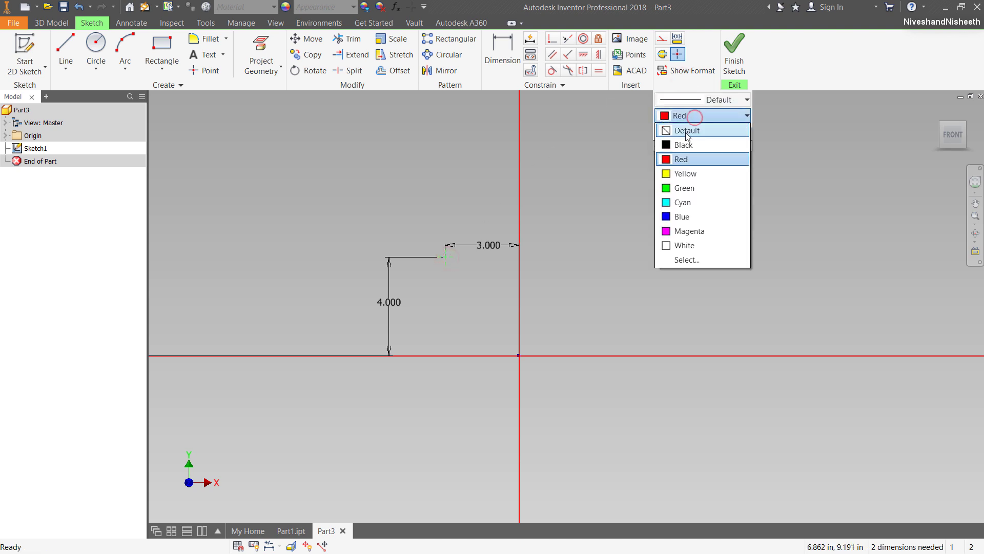
click(685, 132)
click(612, 217)
click(691, 85)
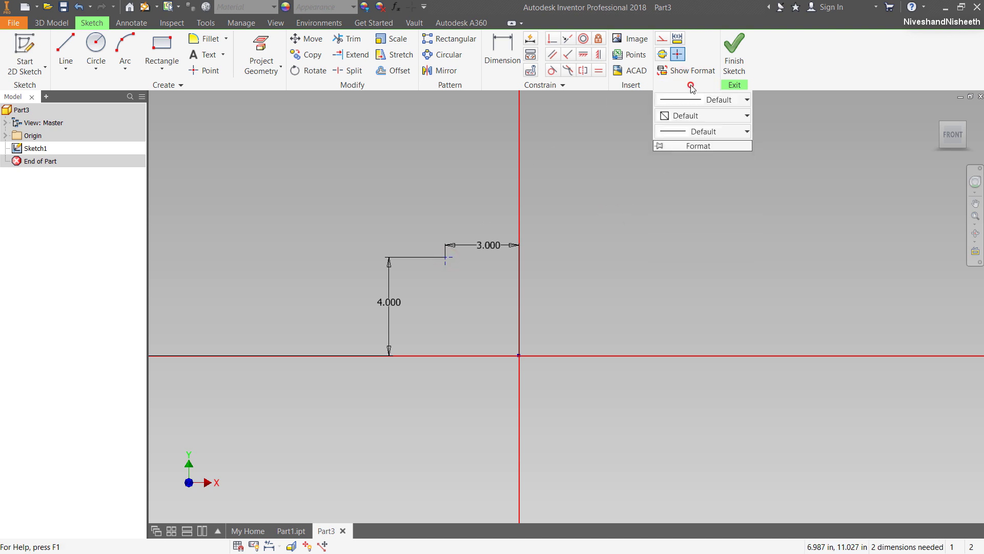
click(572, 225)
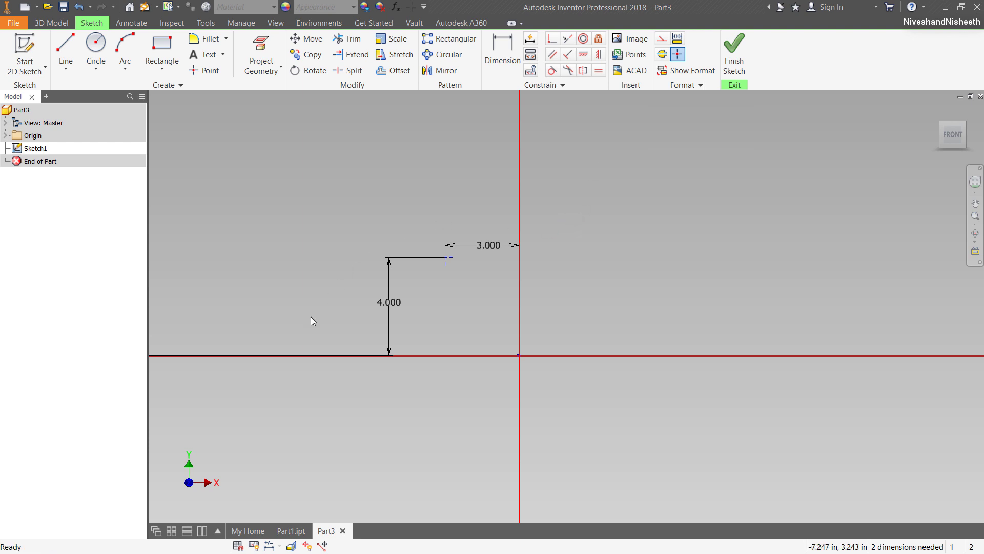
In Part1.ipt, copy the two horizontal lines, the vertical line and the connected hyperbola curve from Sketch4
click(301, 531)
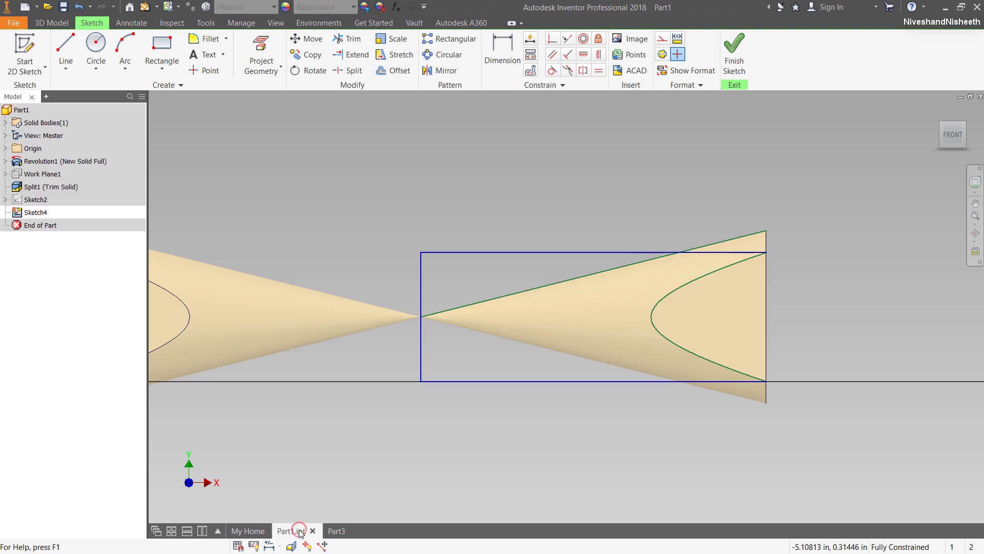
click(489, 253)
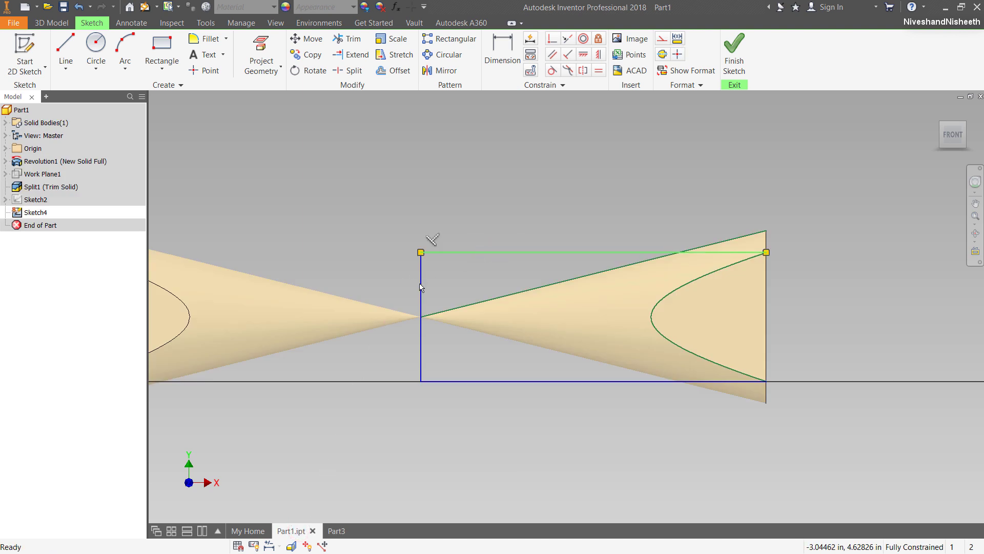
ctrl+click(421, 287)
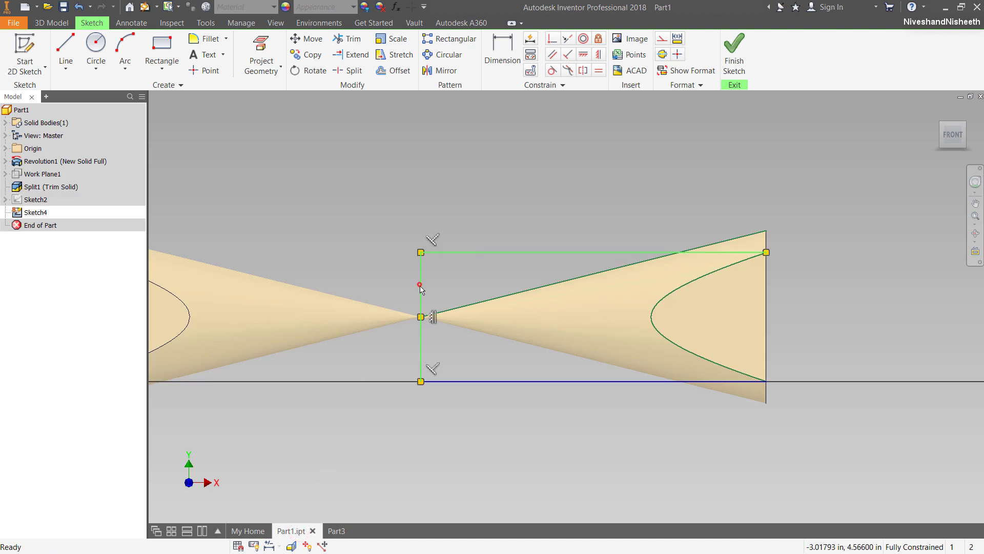
ctrl+click(507, 382)
ctrl+click(656, 328)
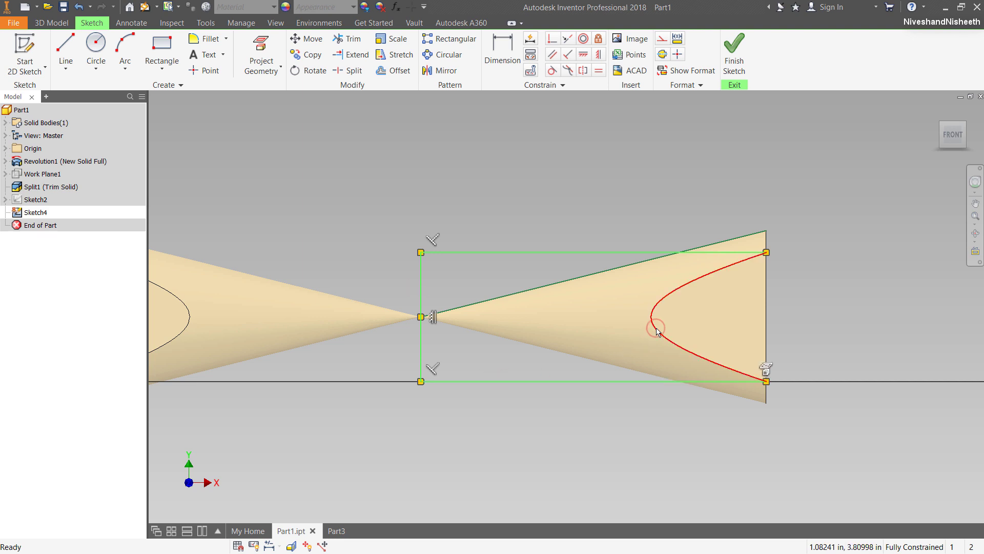
right_click(656, 329)
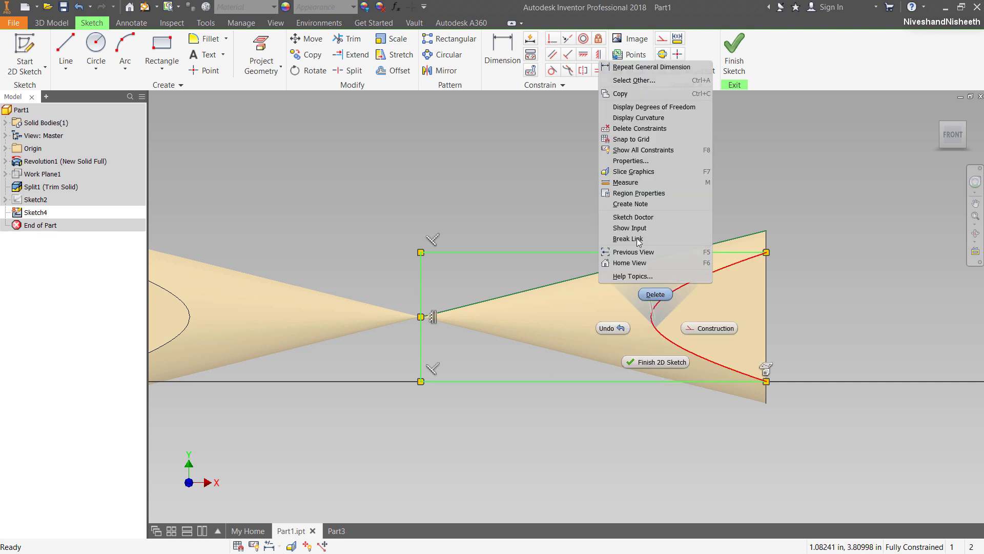
click(620, 94)
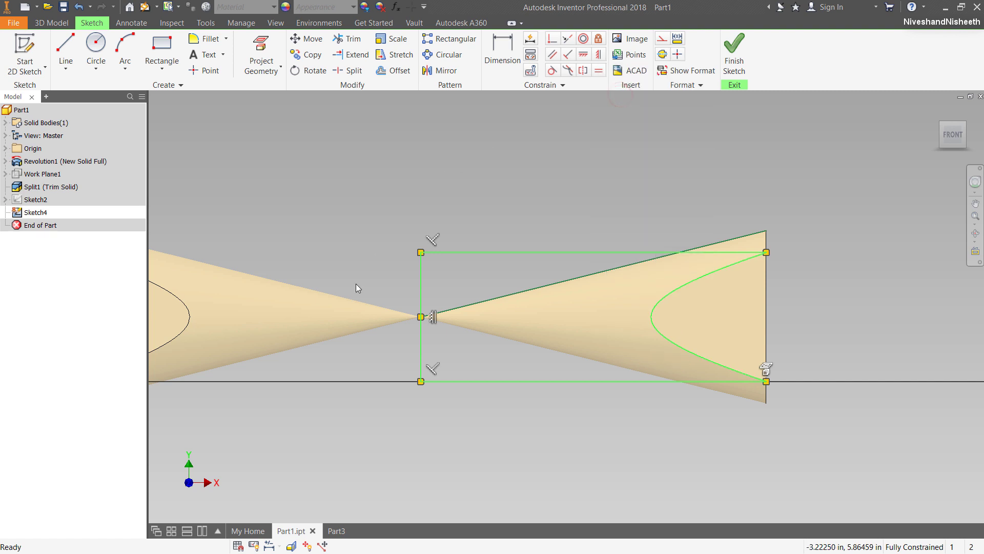
Paste the copied lines and hyperbola curve into the open sketch of Part3
click(332, 531)
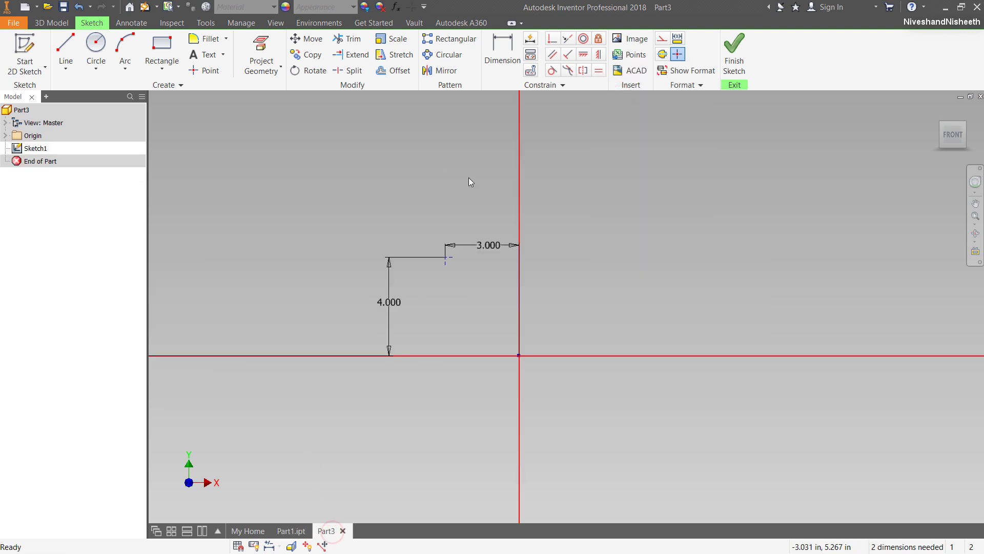
right_click(461, 159)
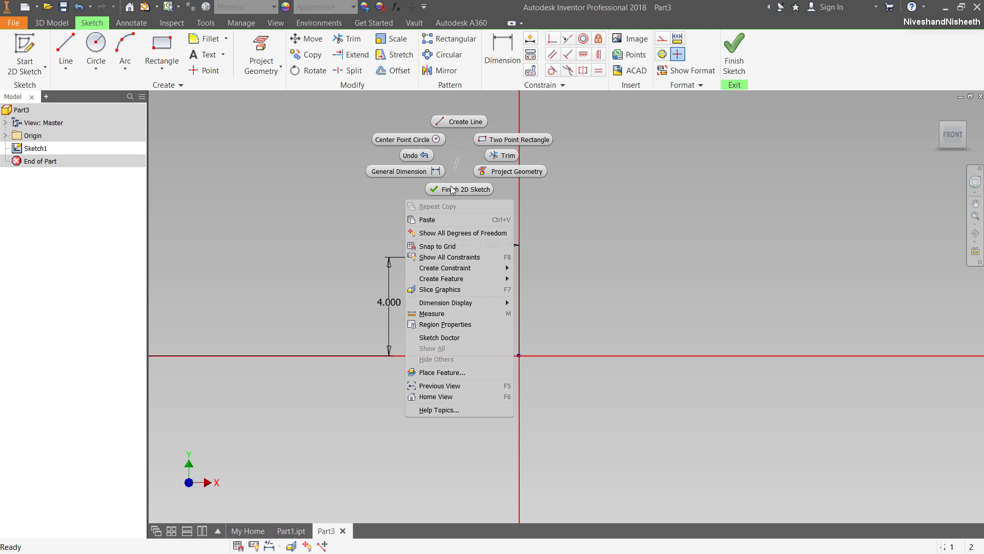
click(451, 221)
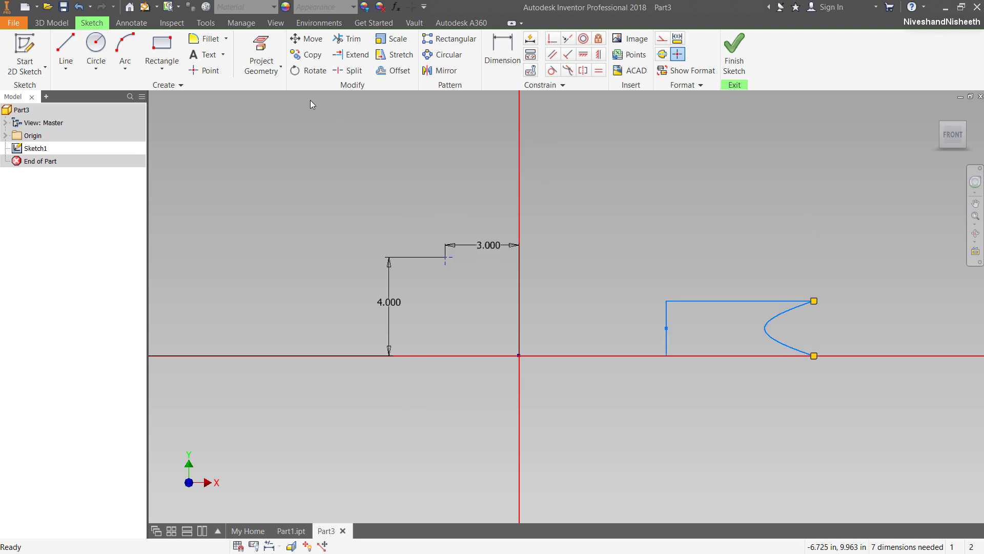
Move the whole pasted profile from its vertical line's midpoint onto the dimensioned sketch point
click(310, 40)
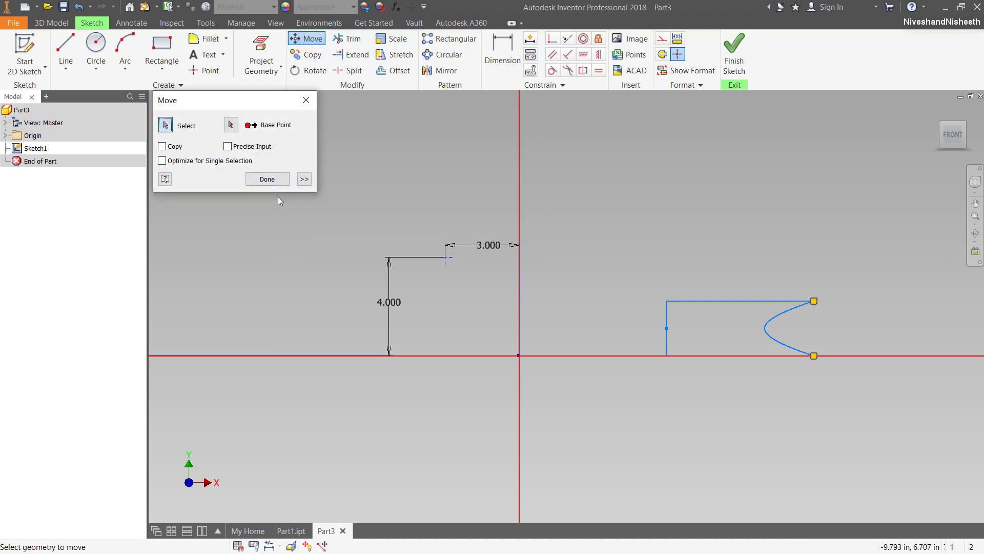
drag(642, 271, 832, 386)
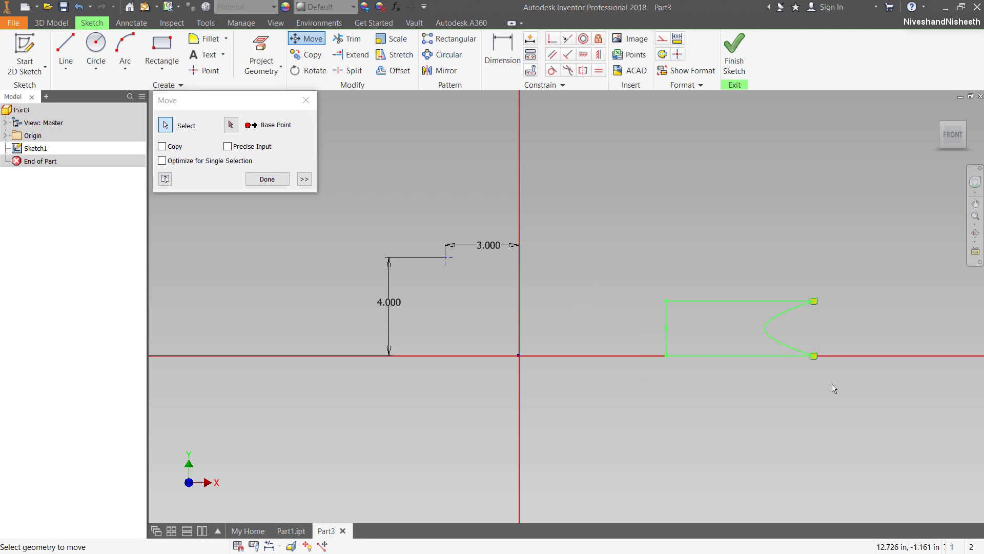
click(248, 101)
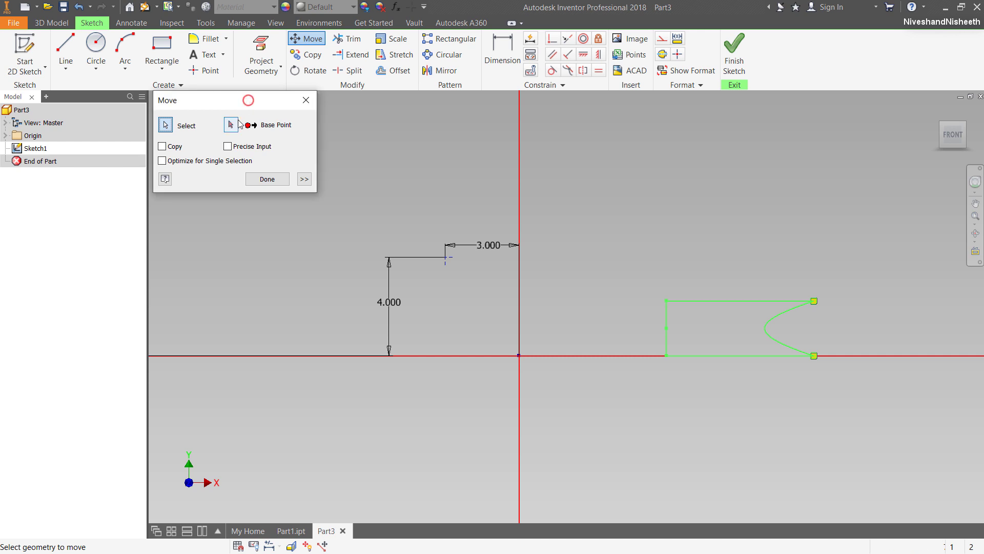
click(235, 126)
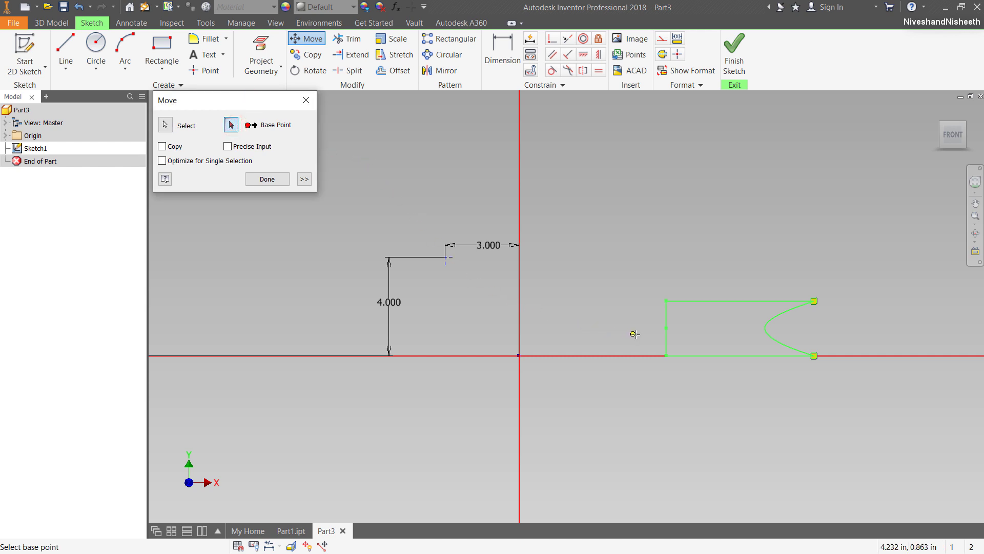
click(666, 327)
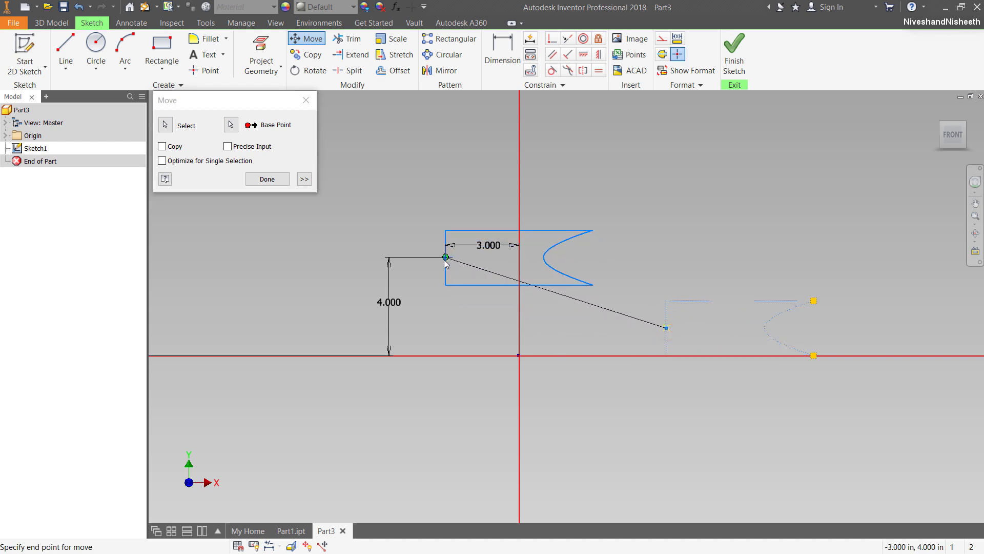
click(445, 257)
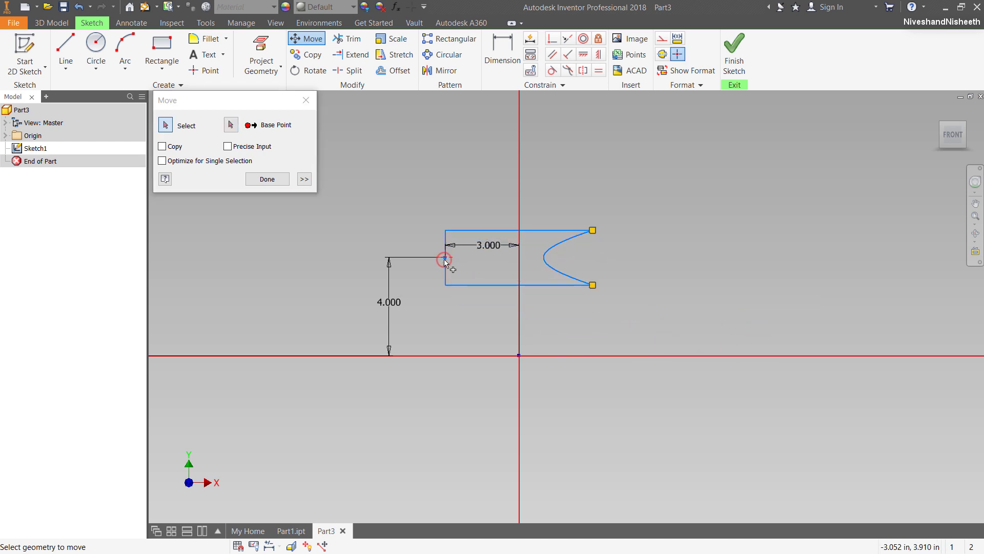
click(267, 179)
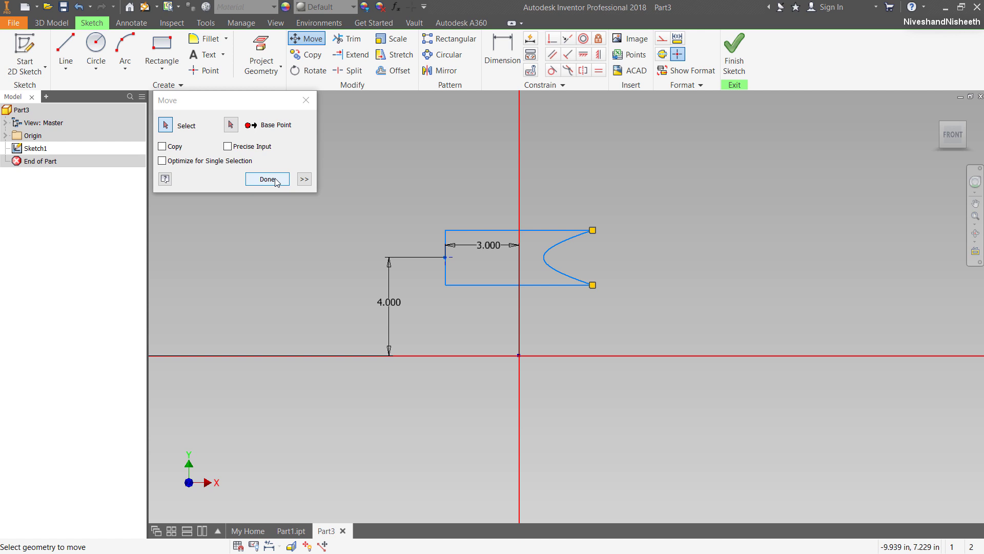
click(409, 188)
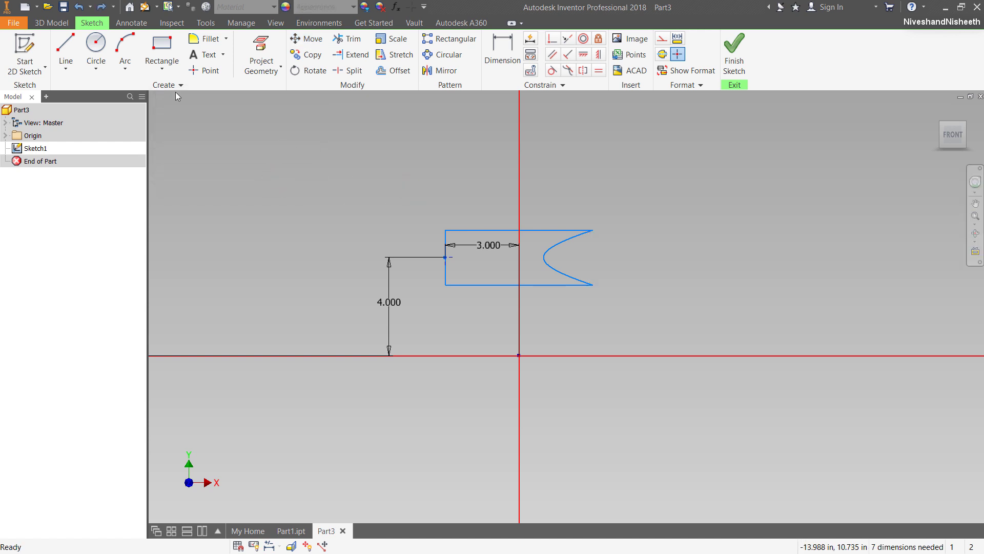
Draw a long vertical line beside the profile, extending well above it and below the horizontal axis line
click(73, 62)
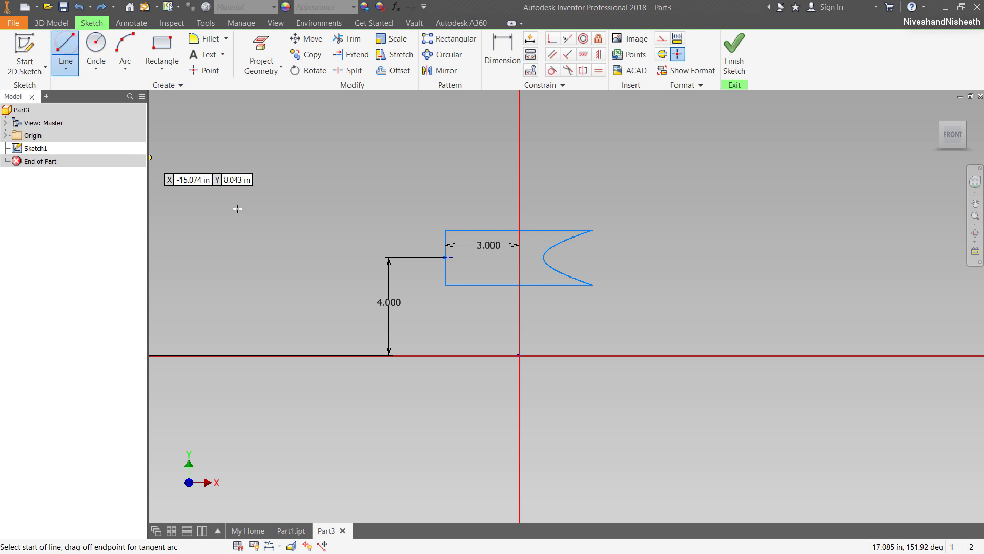
click(365, 126)
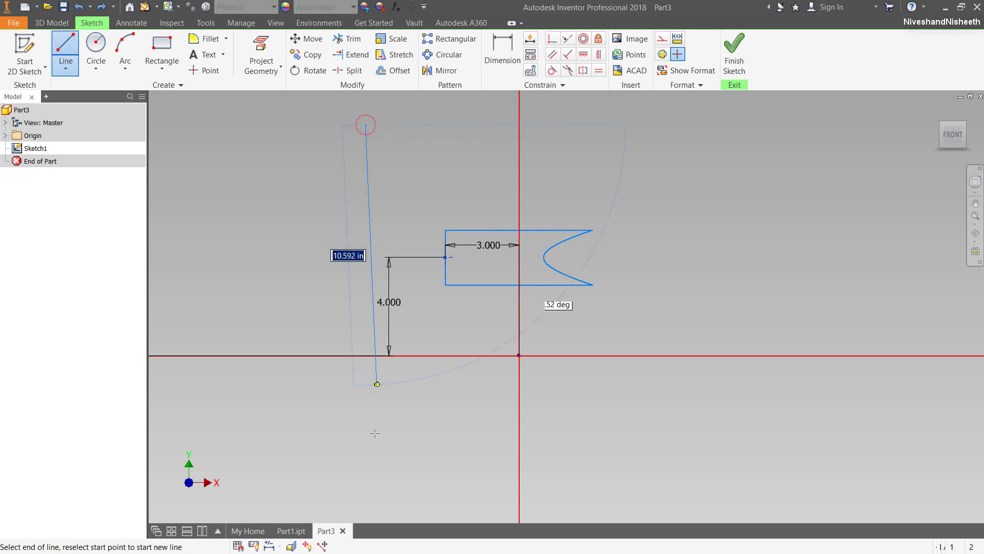
click(365, 454)
right_click(327, 169)
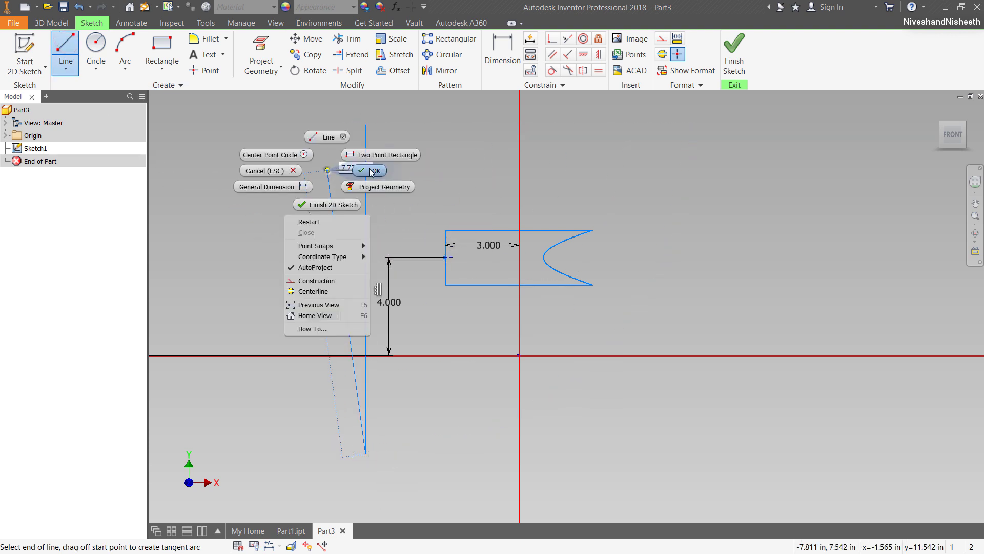
click(326, 137)
Constrain the midpoint of the new vertical line coincident with the dimensioned sketch point
click(553, 40)
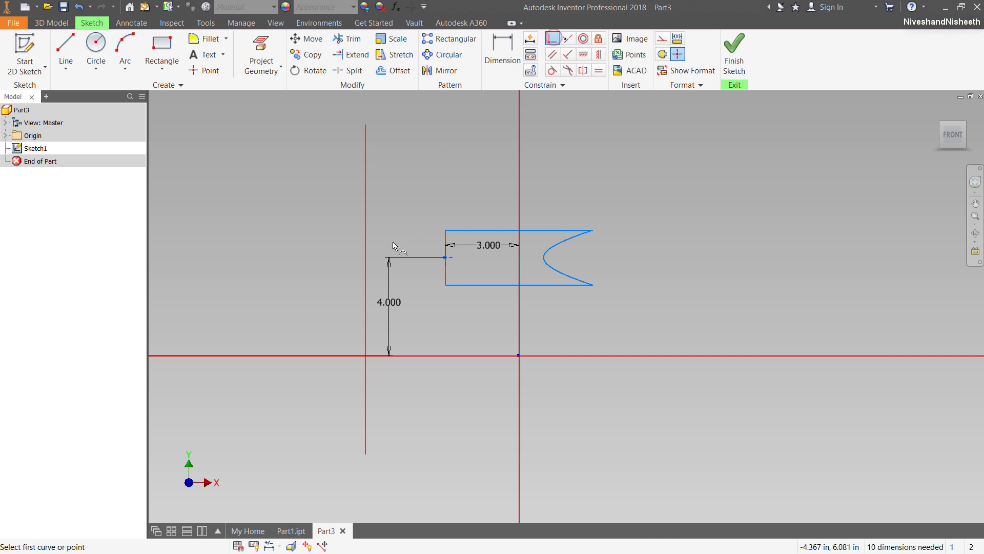
click(366, 290)
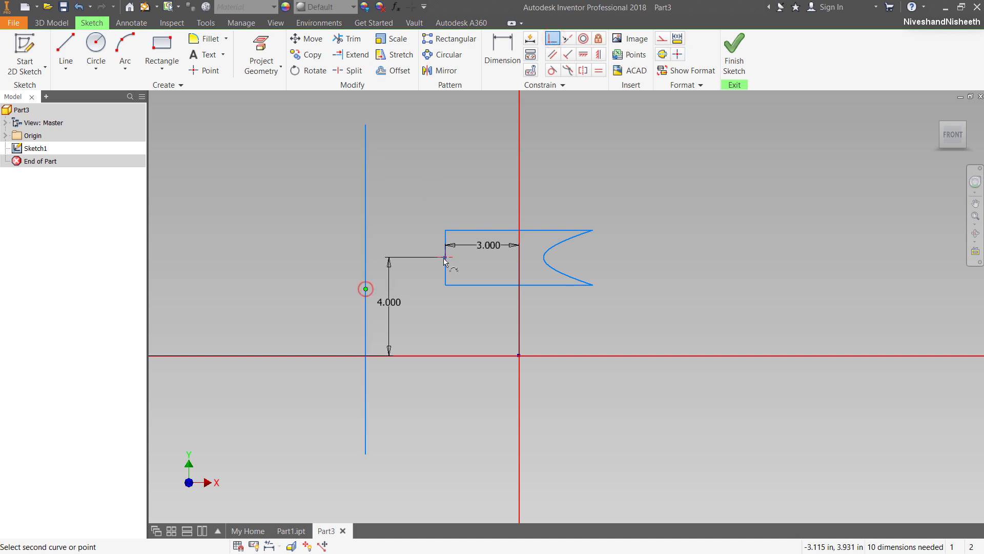
click(446, 257)
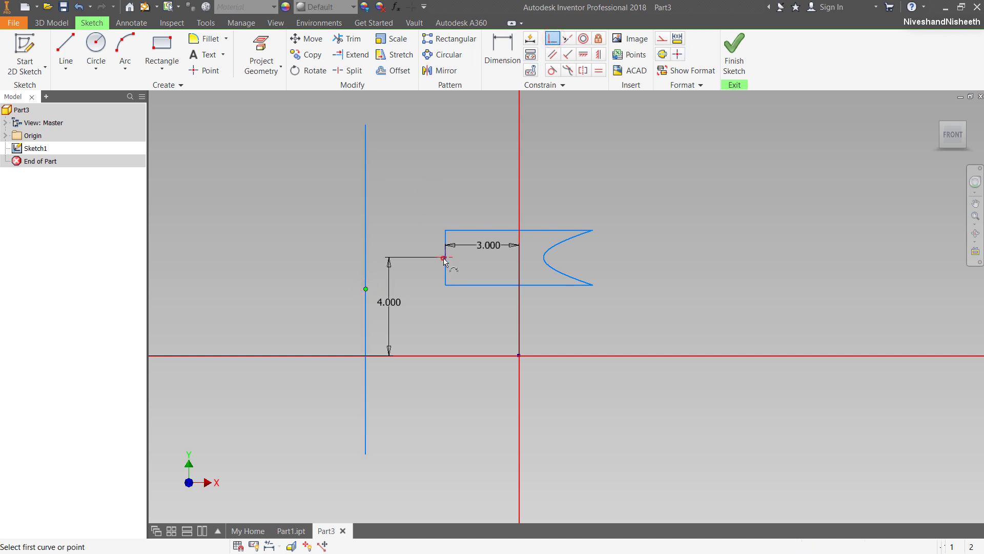
right_click(388, 206)
click(405, 196)
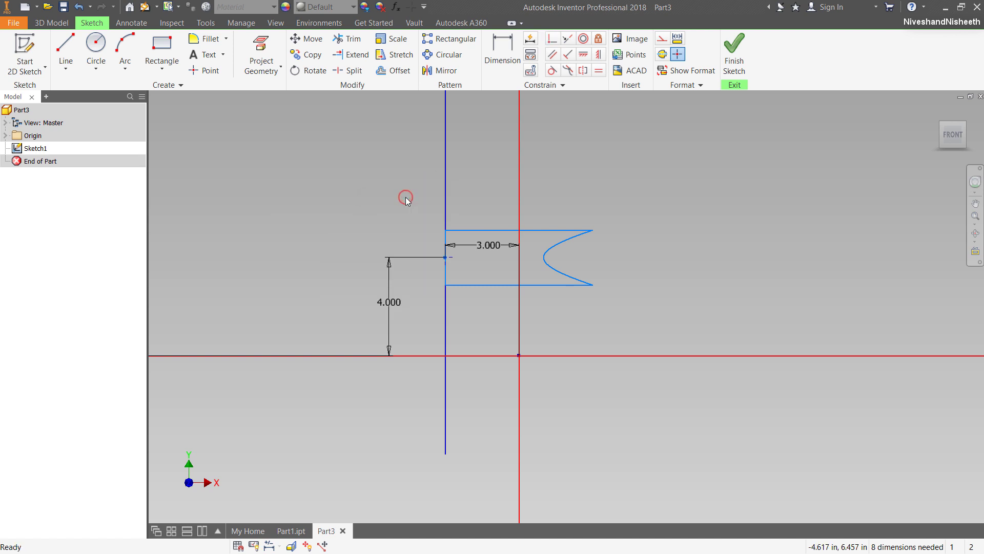
Change the long vertical line through the sketch point to construction geometry
click(446, 328)
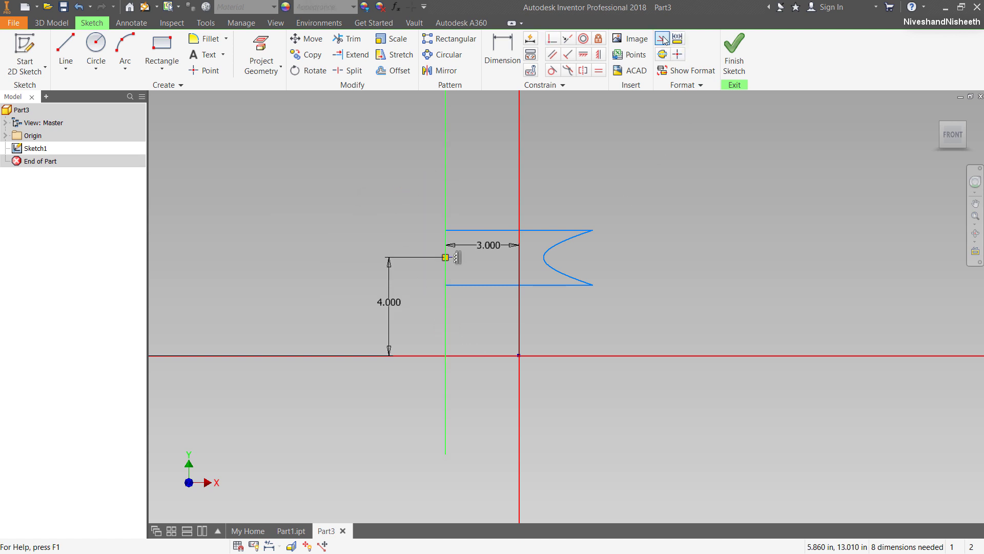
click(663, 39)
click(679, 219)
scroll(508, 411, up, 2)
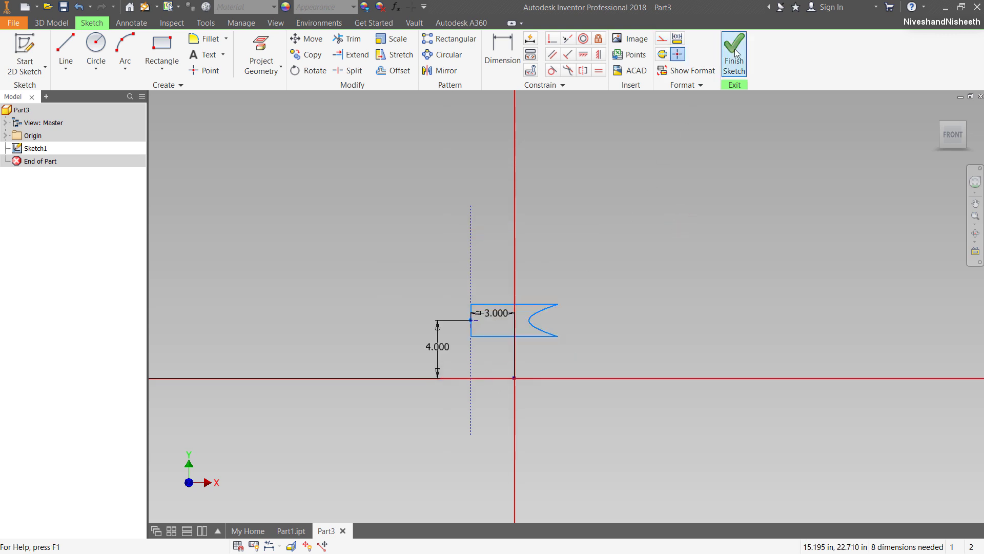
Add the sketch text "Hyperboloid" above the profile, centred horizontally and vertically, underlined, with a text height of 0.5 in
click(211, 54)
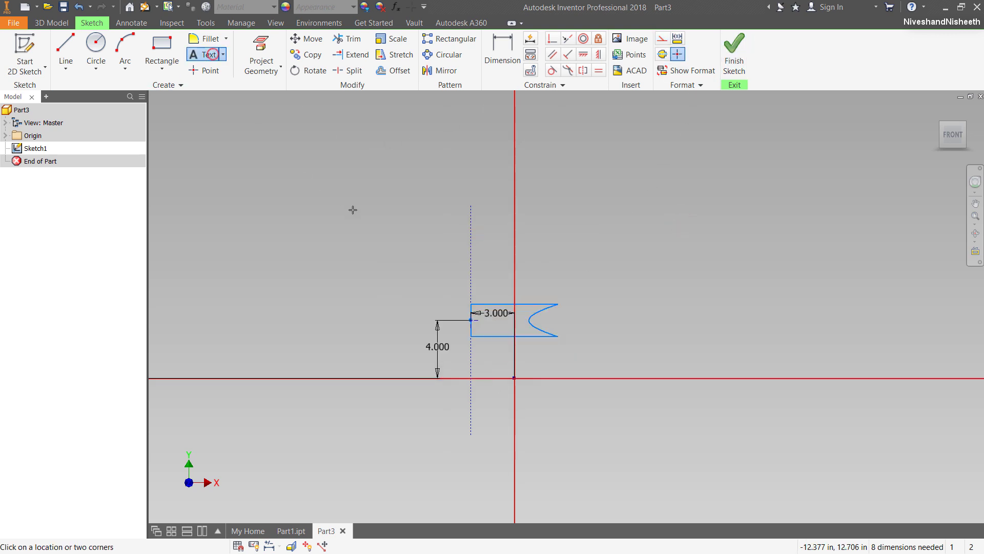
click(422, 191)
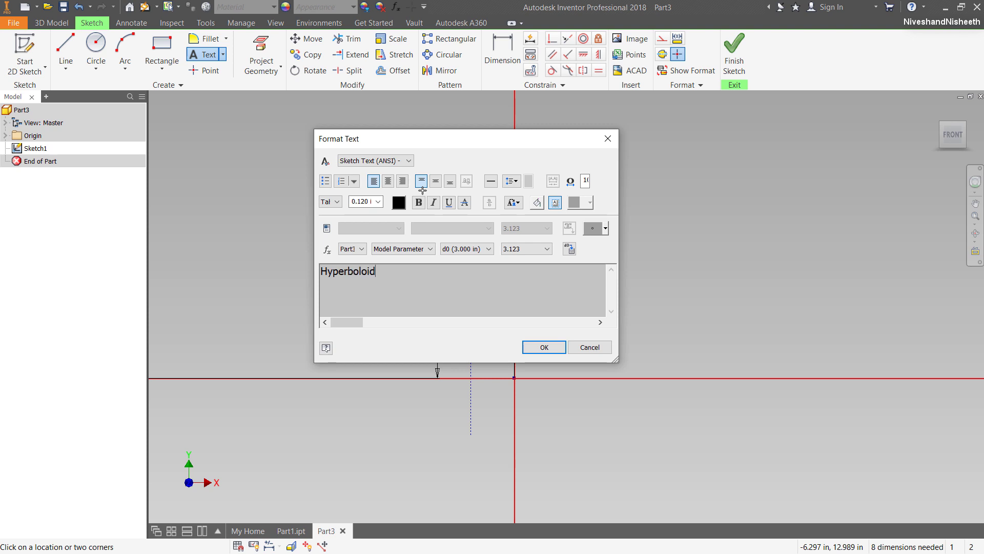
key(ctrl+a)
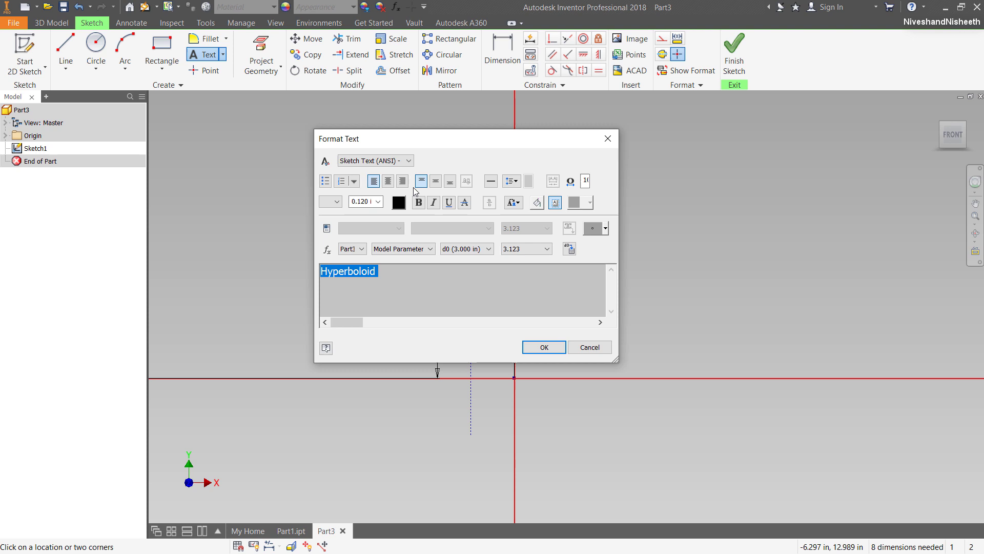
click(388, 180)
click(436, 181)
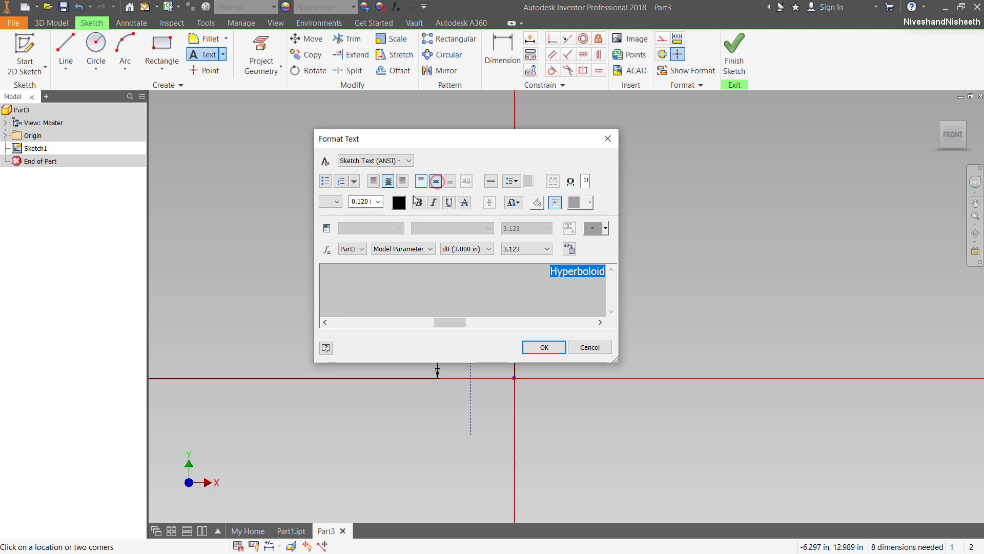
click(449, 202)
double_click(356, 204)
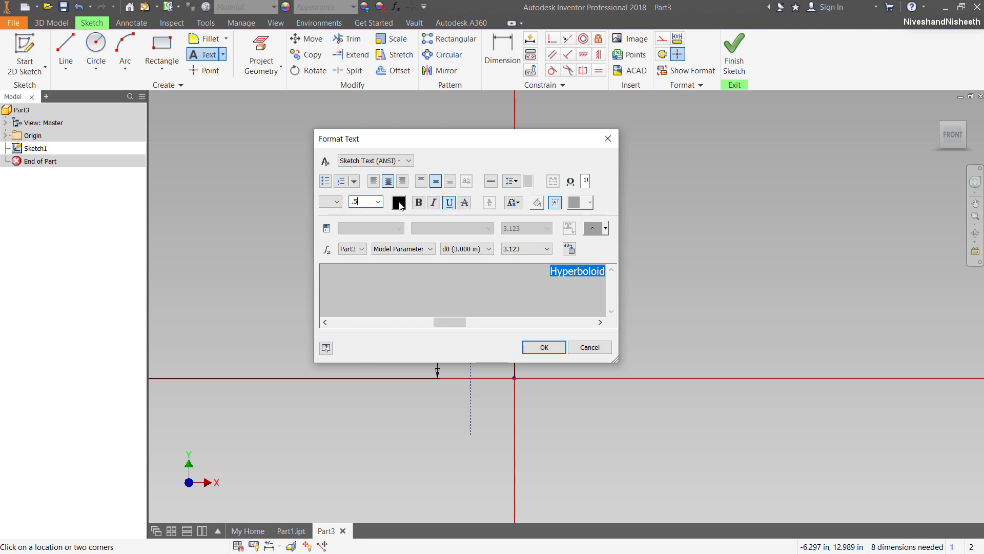
key(Return)
right_click(423, 257)
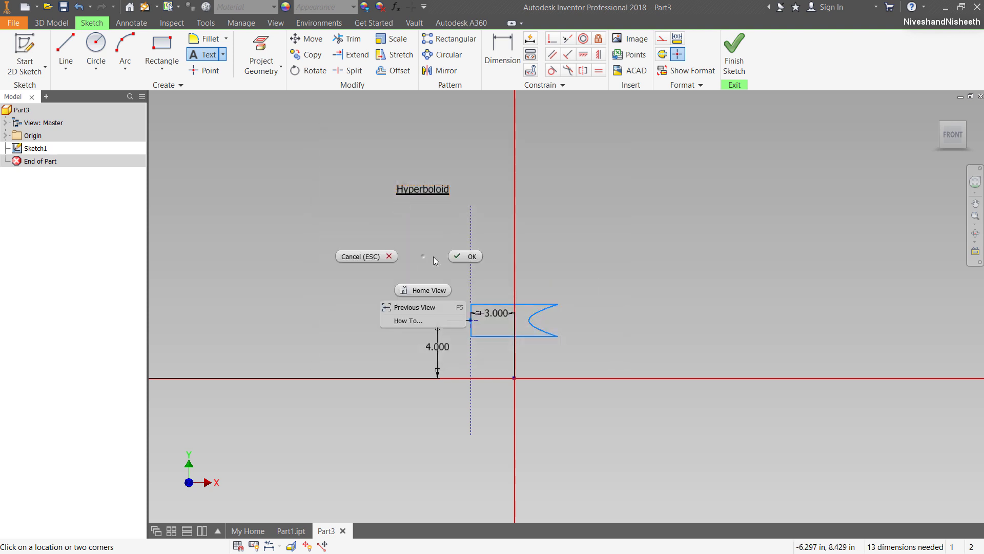
click(465, 257)
Move the Hyperboloid text directly above the profile, centred near the vertical axis line, and finish the sketch
scroll(466, 285, up, 3)
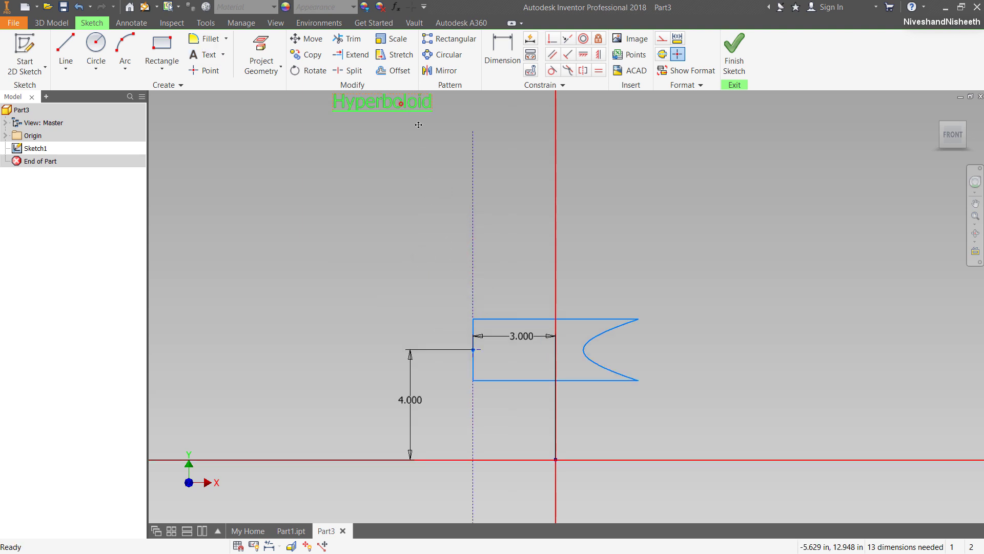
mouse_move(419, 124)
mouse_down()
mouse_move(516, 253)
mouse_move(594, 254)
mouse_up()
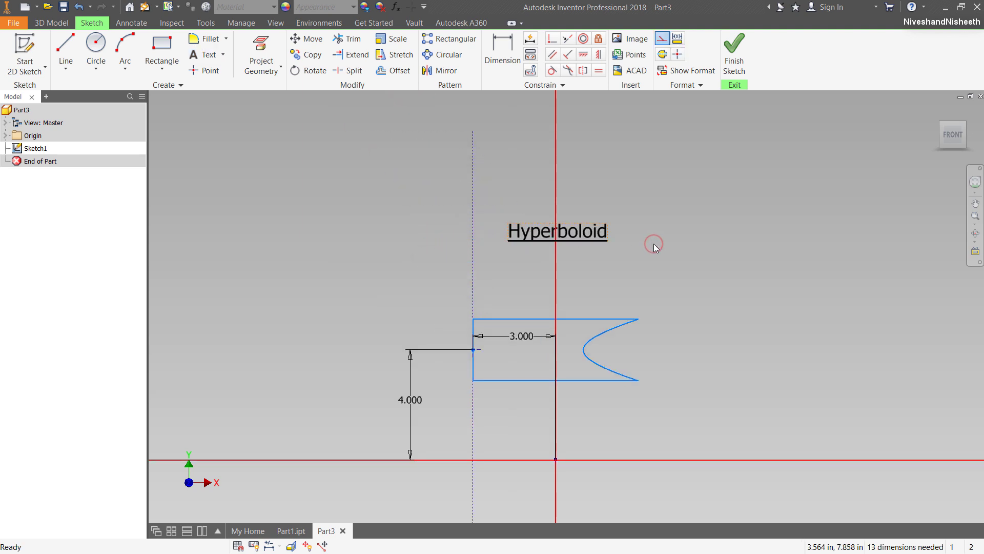
click(734, 51)
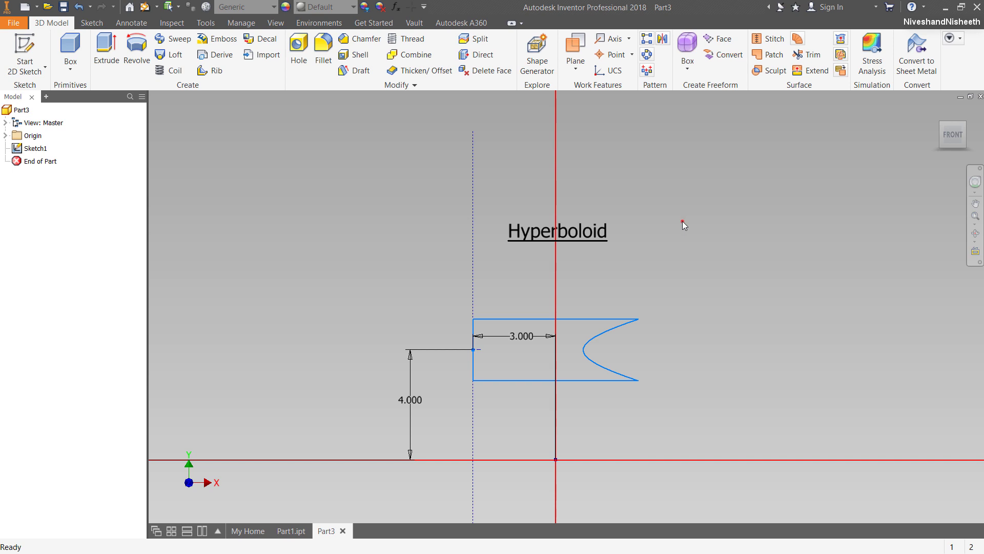
Revolve the closed hyperbola profile a full turn around the vertical construction line as a new solid
click(937, 111)
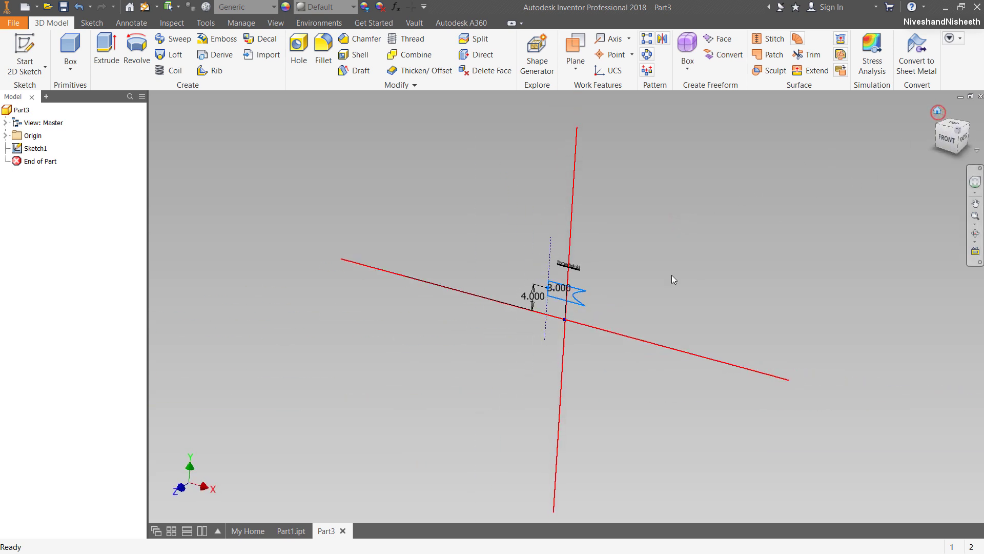
scroll(610, 323, down, 5)
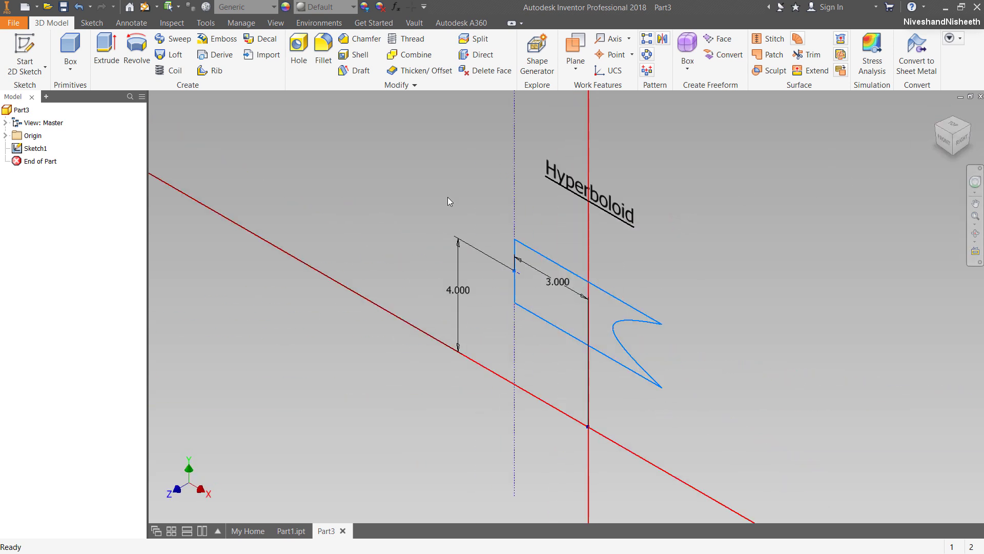
click(139, 55)
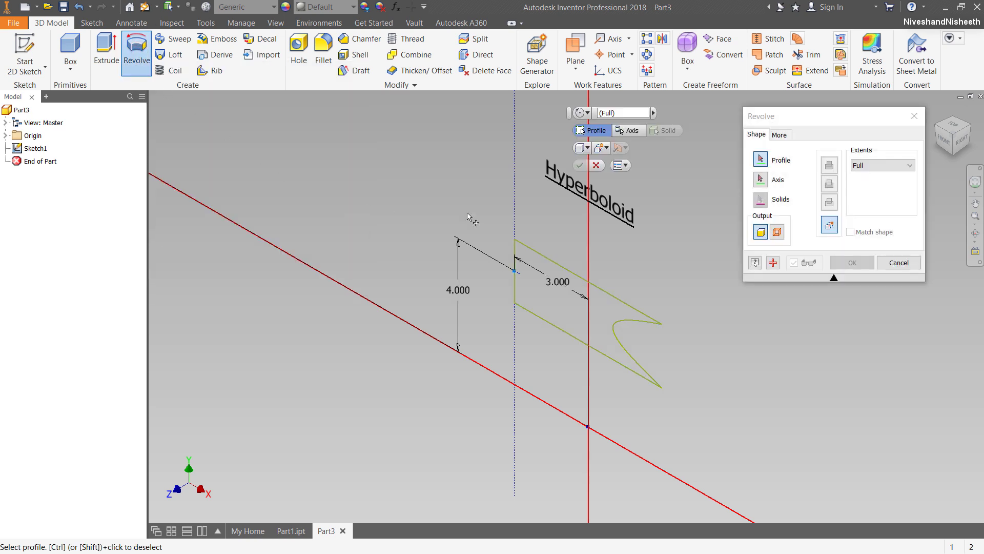
click(556, 306)
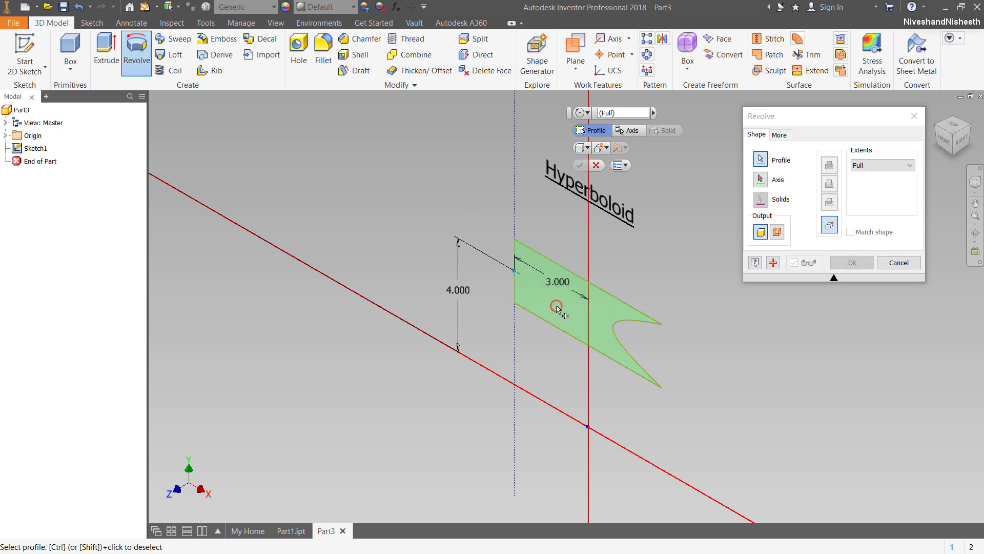
click(760, 179)
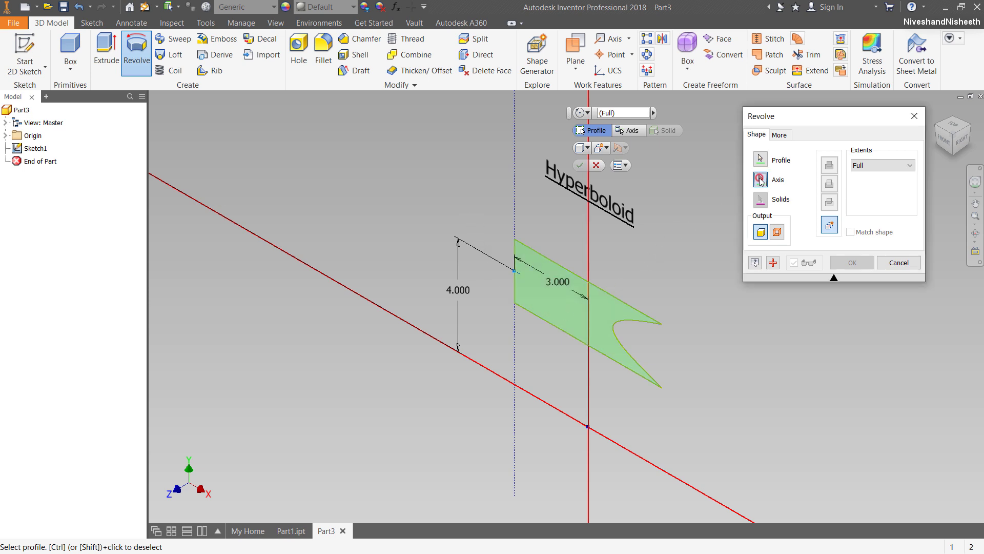
click(514, 216)
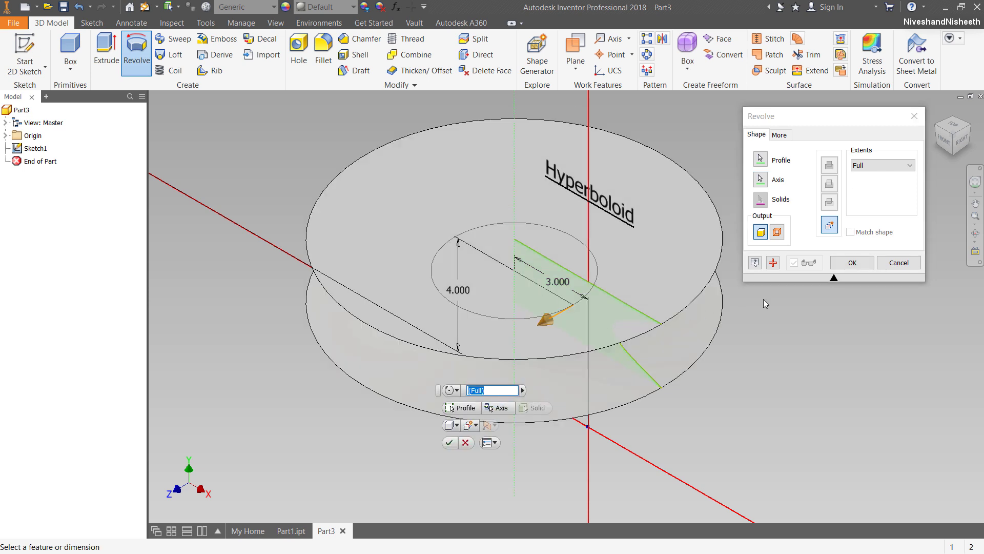
click(863, 261)
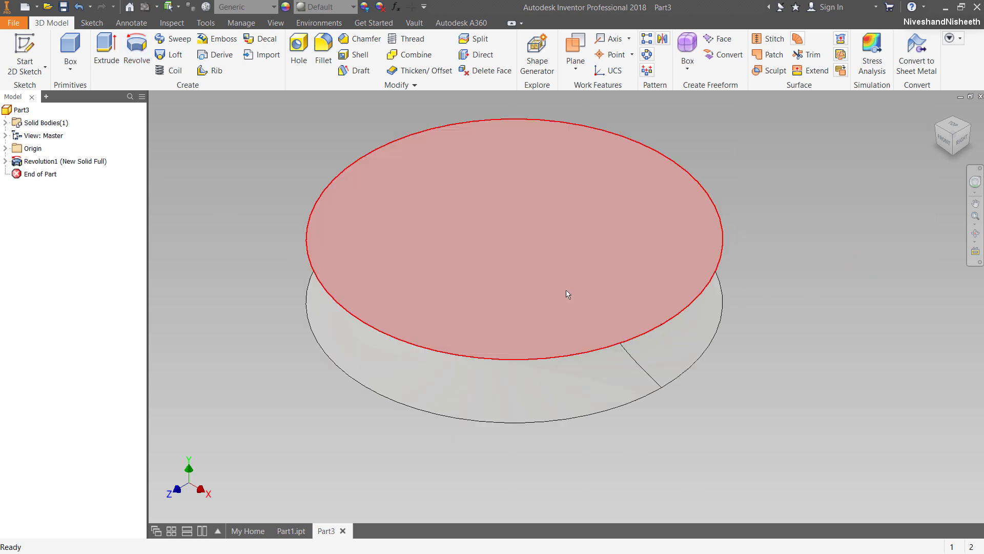
Make the sketch used by the revolution visible again
click(5, 161)
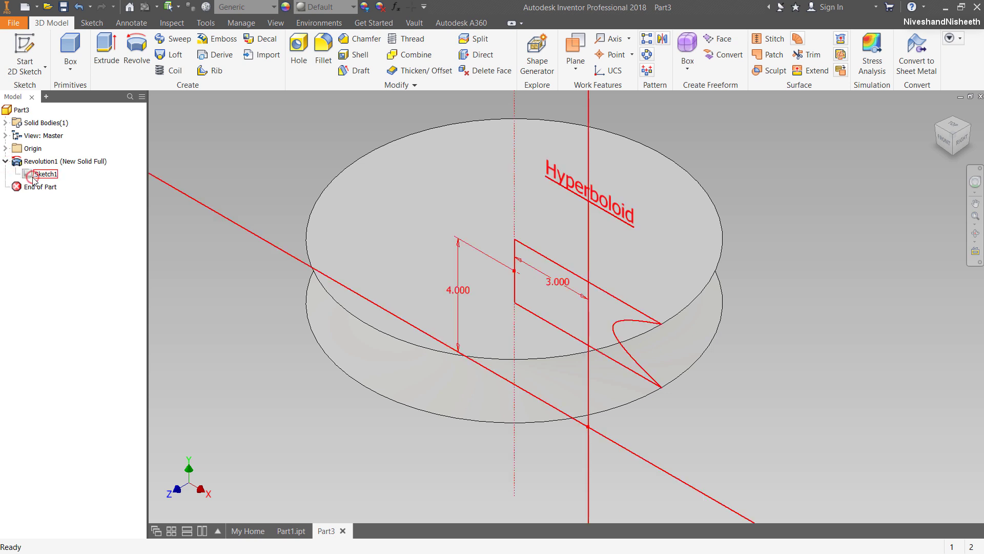
right_click(50, 175)
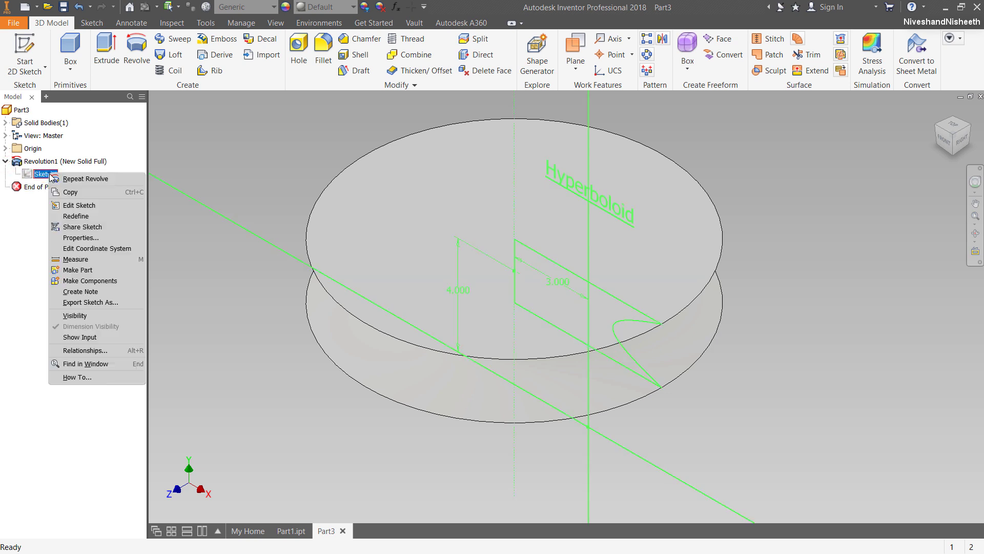
click(69, 313)
click(275, 146)
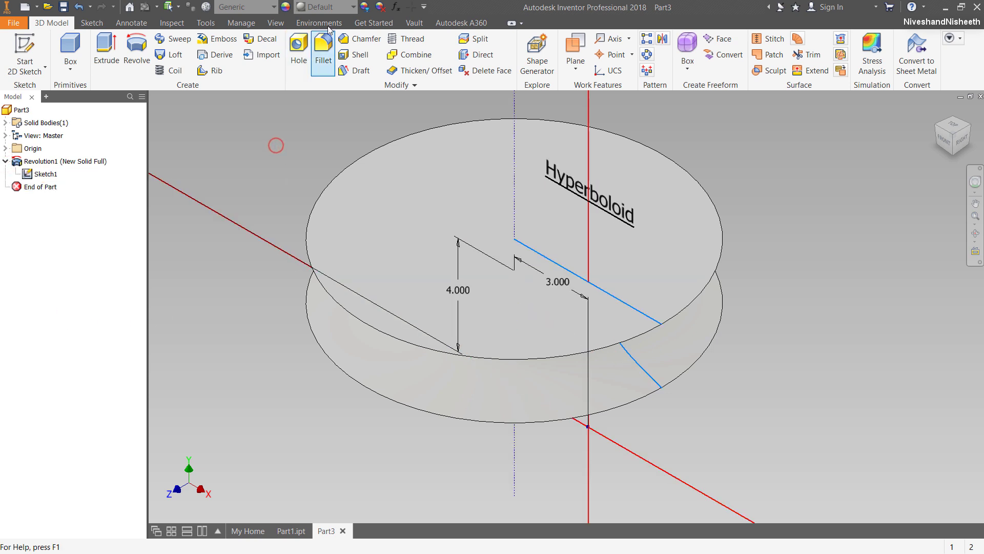
Apply the Beige appearance from the Inventor Material Library to the part
click(336, 12)
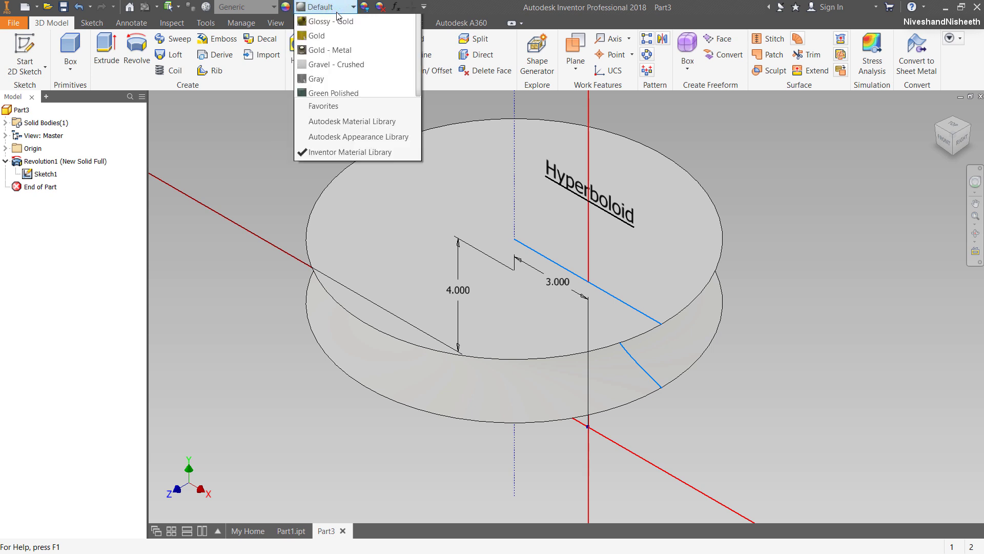
scroll(350, 82, up, 15)
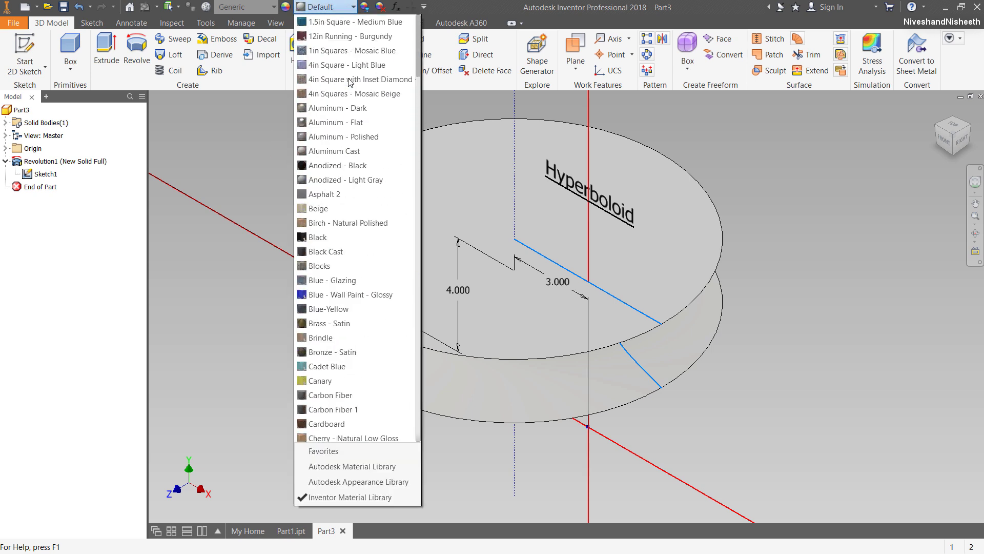
click(326, 209)
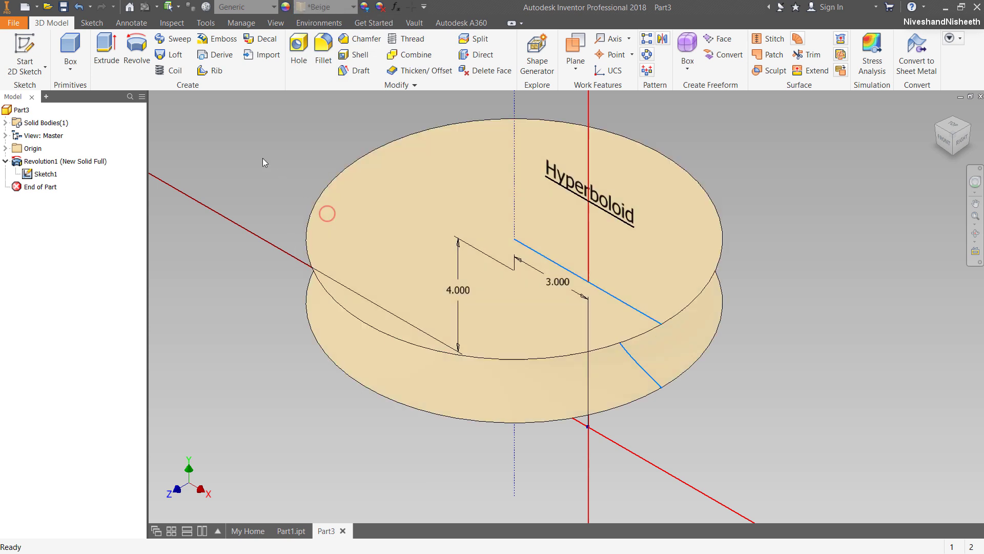
click(262, 158)
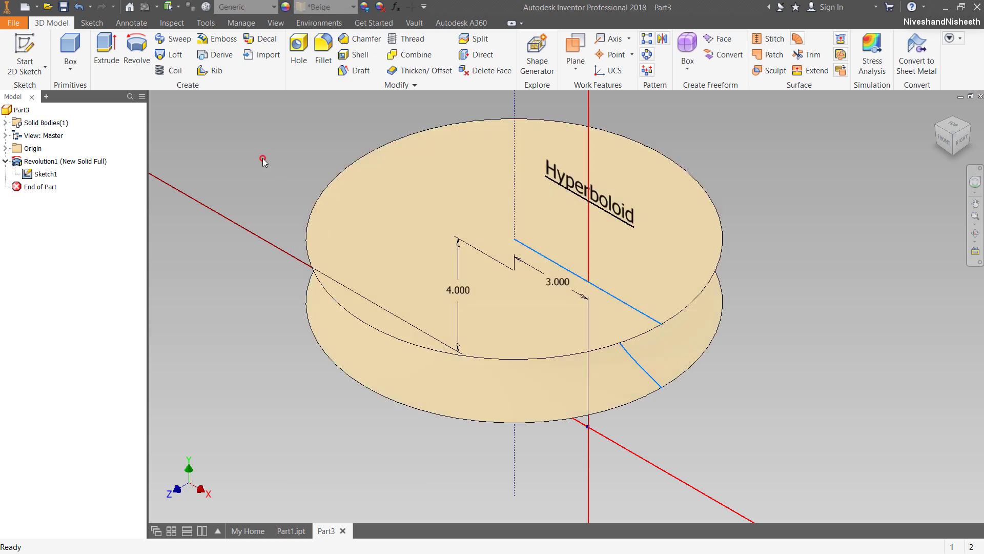
Save the part as Hyperboloid in the Authentication of Equation of Hyperbola folder
click(63, 6)
double_click(454, 259)
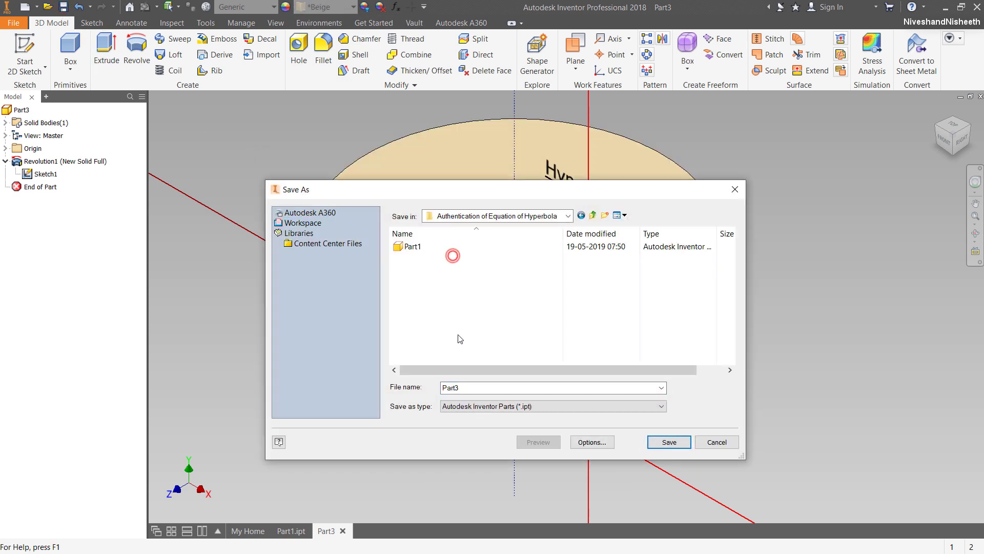
click(474, 387)
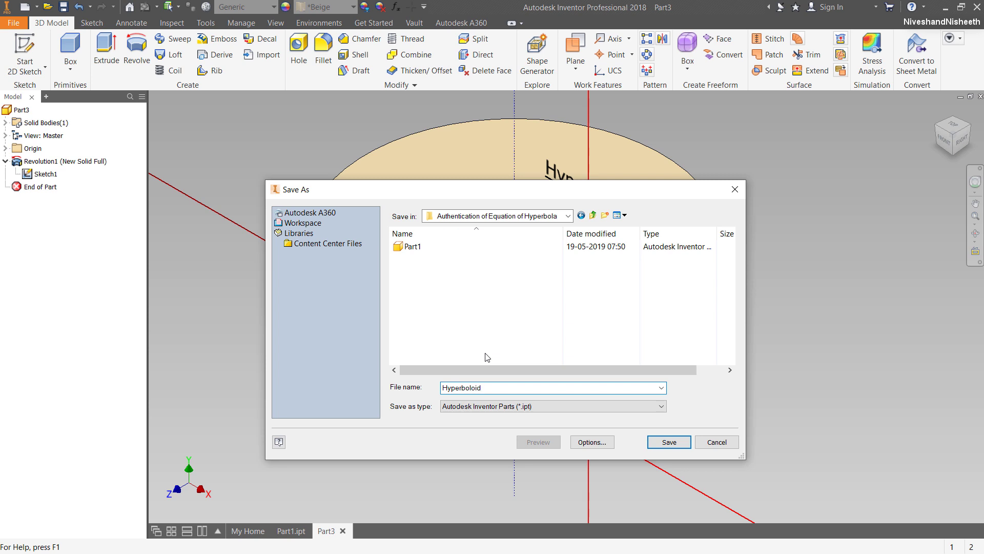
click(669, 443)
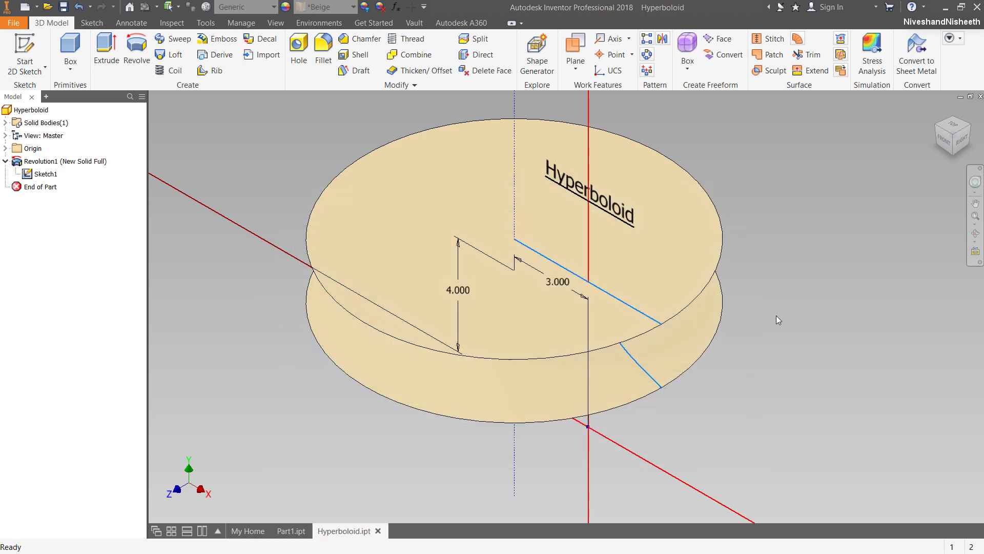
click(299, 142)
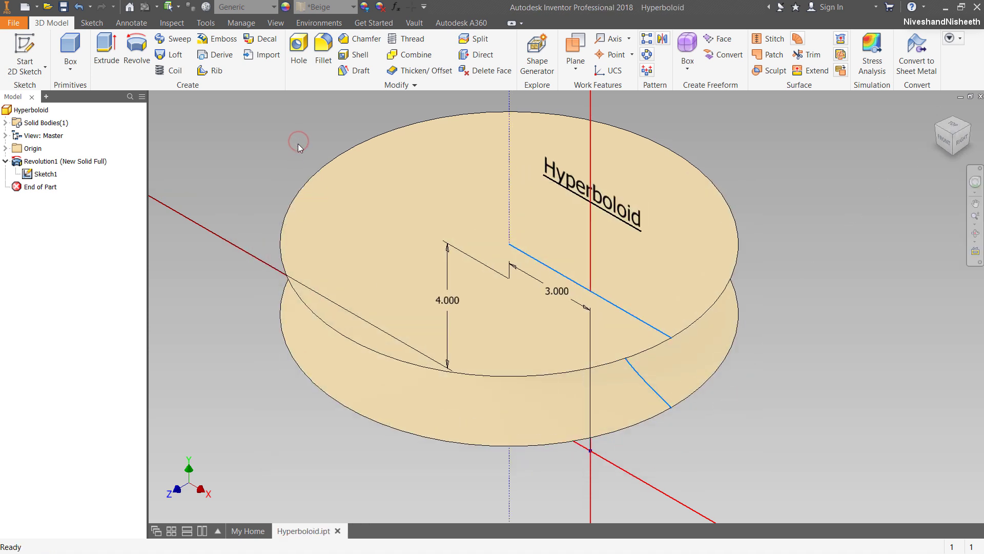
Hide the dimensions of the revolution's sketch and collapse the revolution in the model tree
right_click(44, 174)
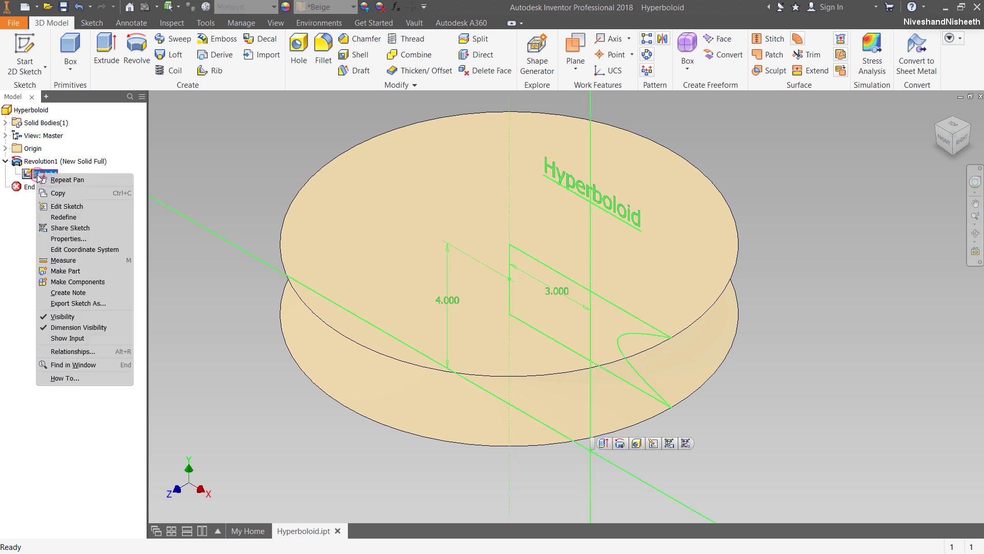
click(80, 327)
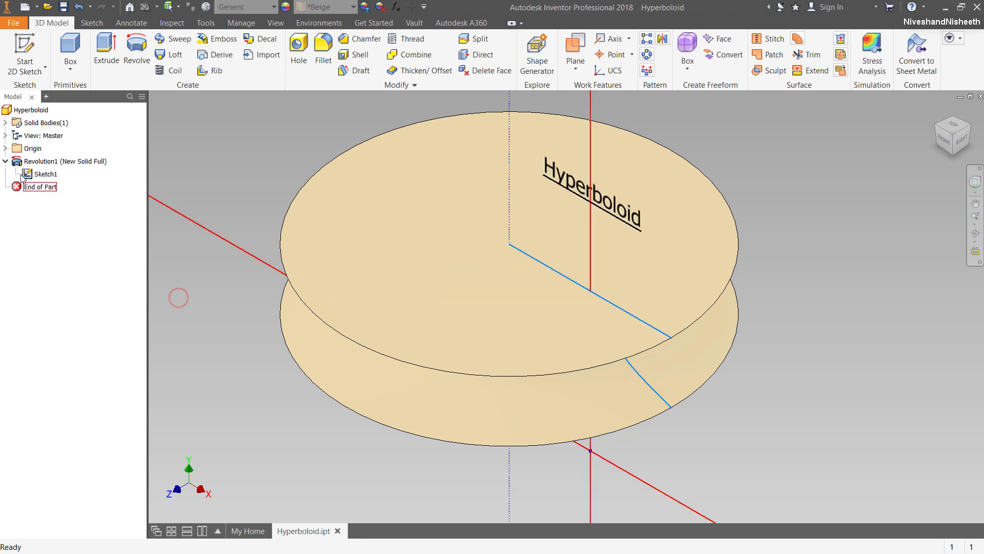
click(5, 161)
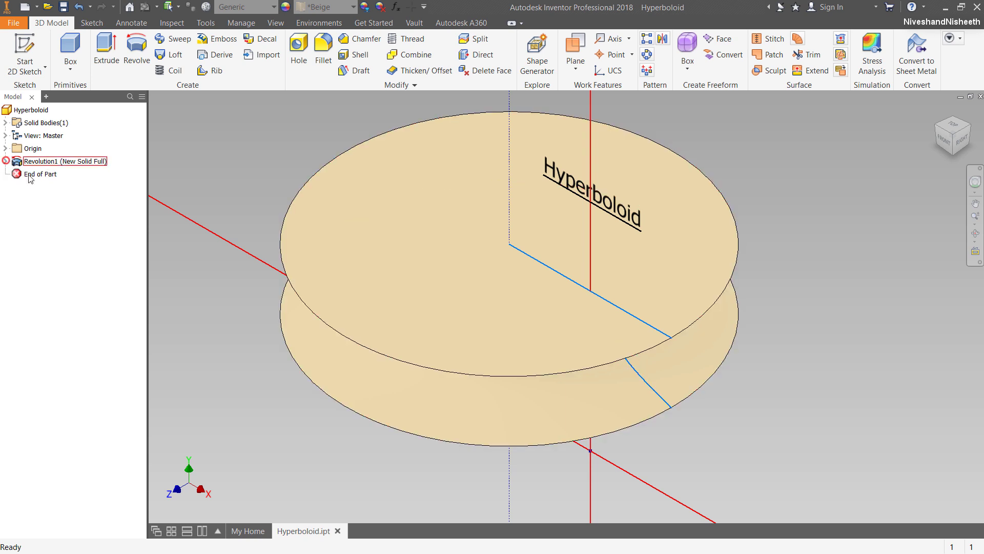
Change the part's appearance to Clear - Blue
click(318, 7)
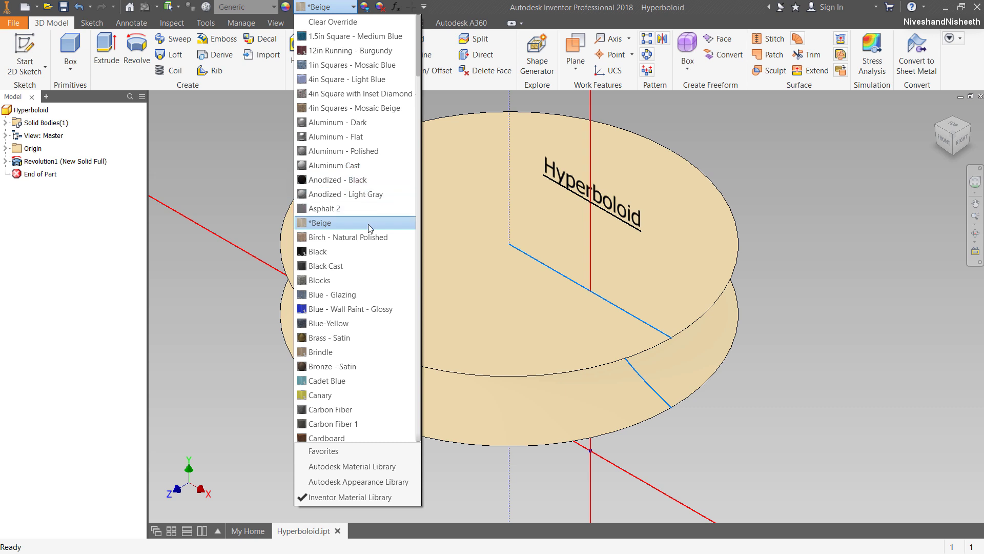
scroll(372, 237, down, 3)
scroll(371, 236, down, 1)
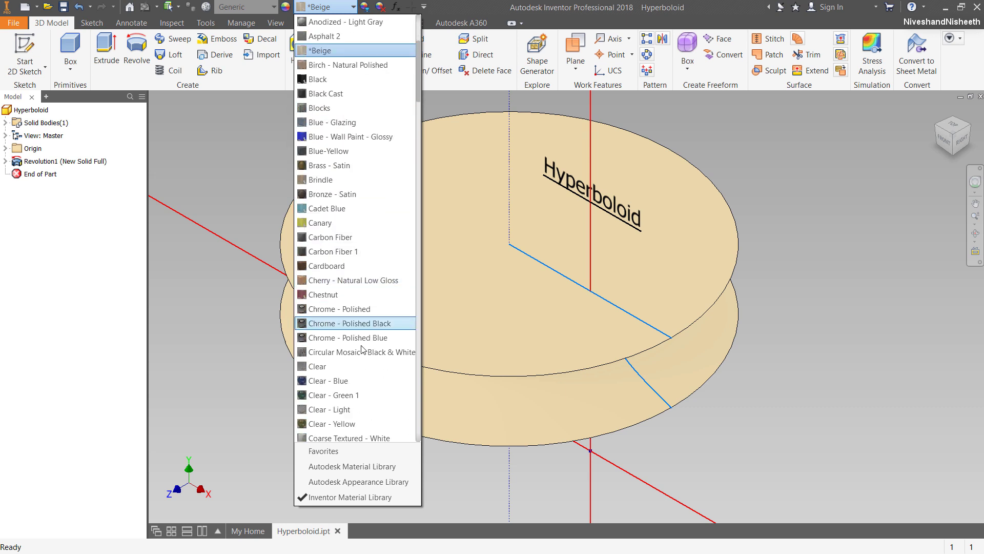
click(348, 382)
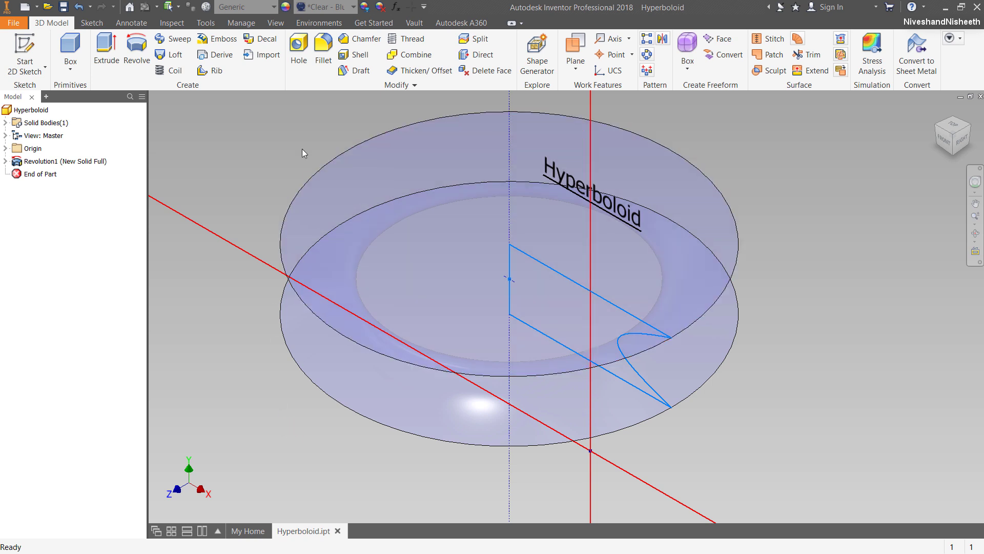
Switch the display to Clean Screen to enlarge the view of the hyperboloid
click(276, 23)
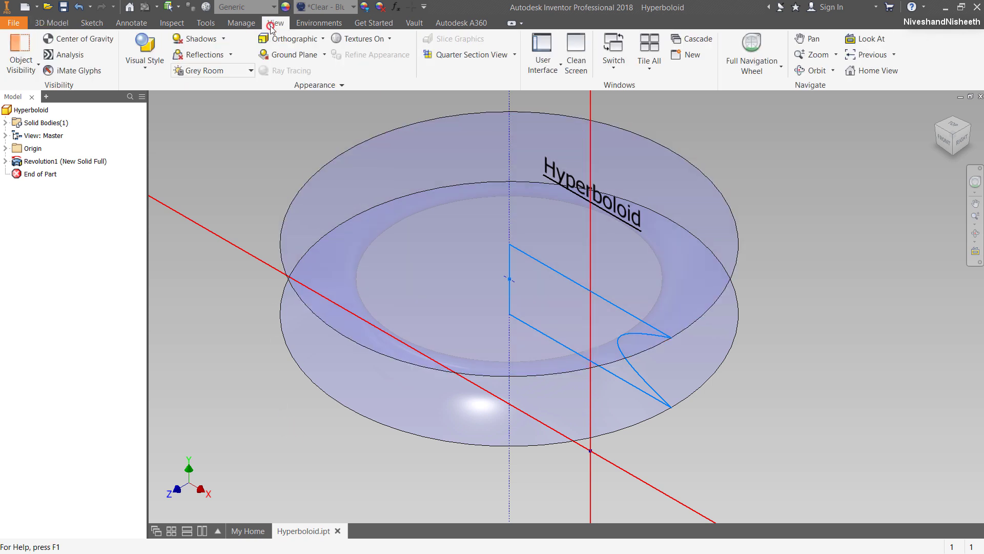
click(574, 60)
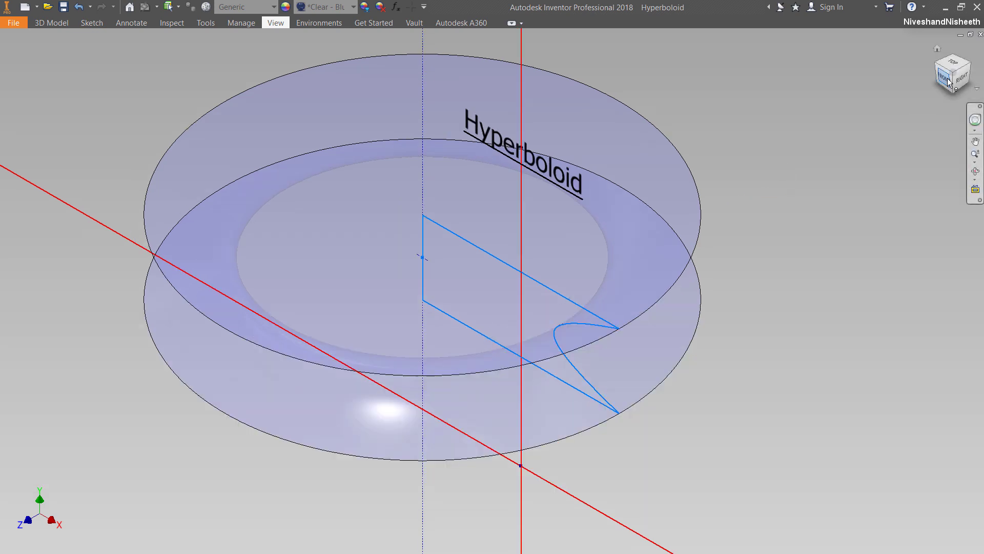
Examine the hyperboloid and its hyperbola profile in the front view, enlarged and centred together with the Hyperboloid label
click(948, 81)
scroll(486, 275, up, 8)
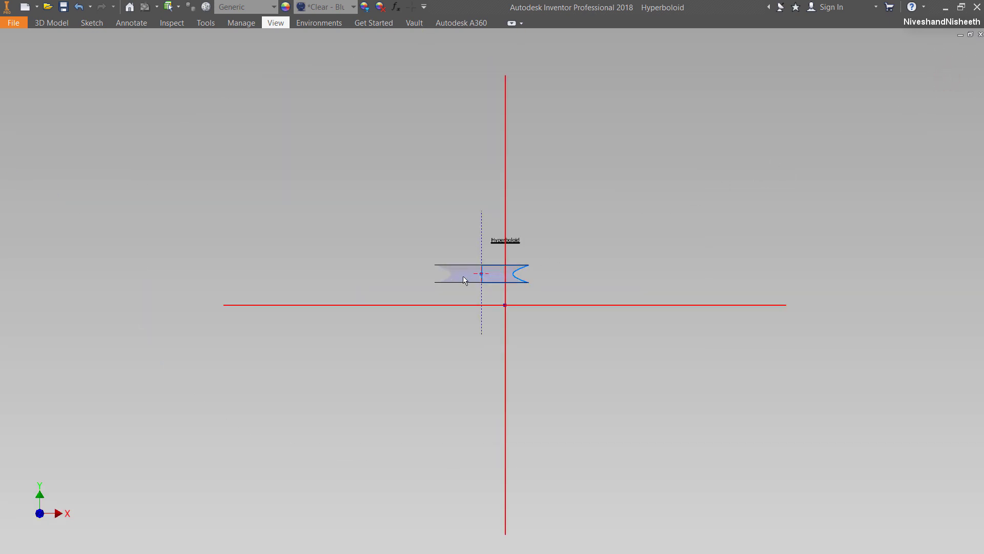
click(844, 168)
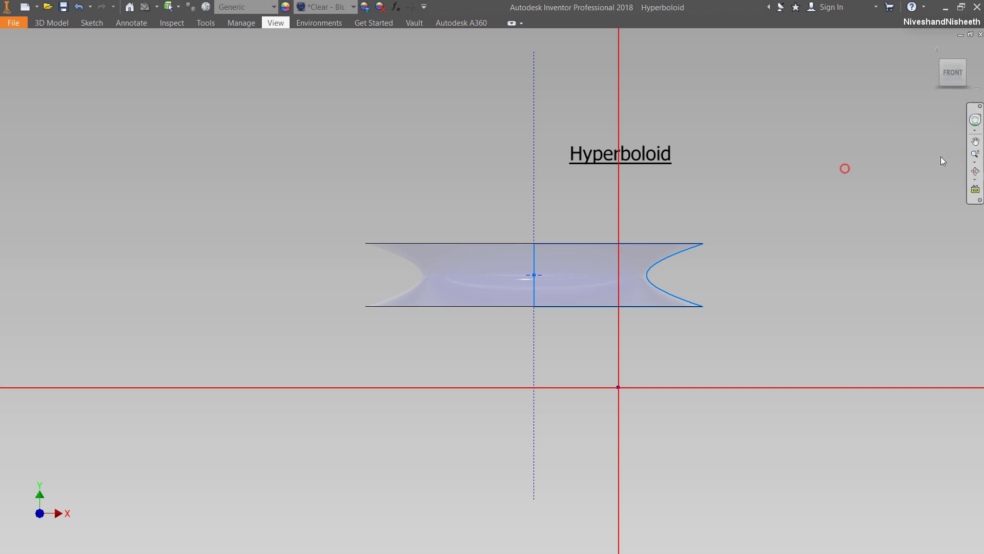
click(977, 149)
drag(729, 215, 729, 242)
right_click(635, 204)
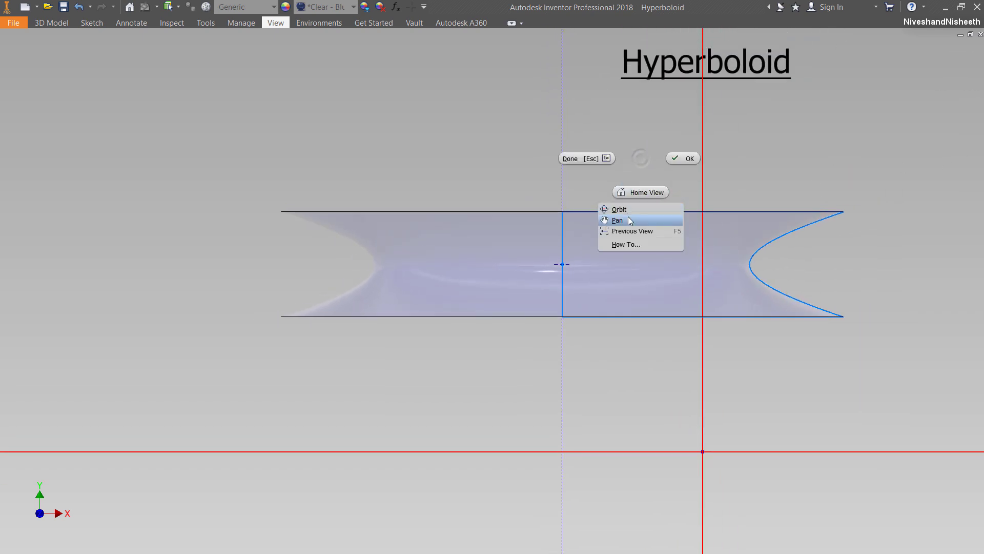
click(626, 216)
drag(612, 234, 572, 274)
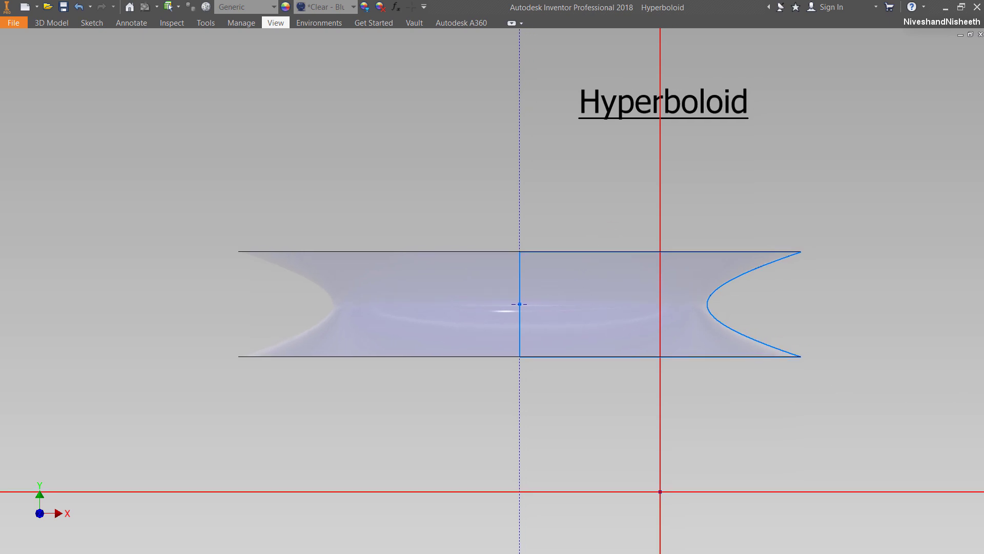
right_click(471, 175)
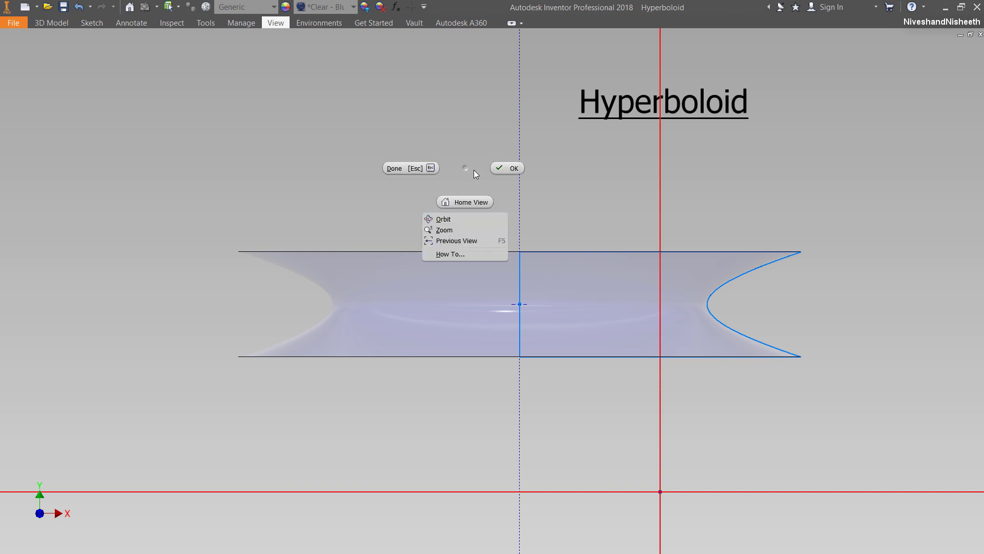
click(503, 172)
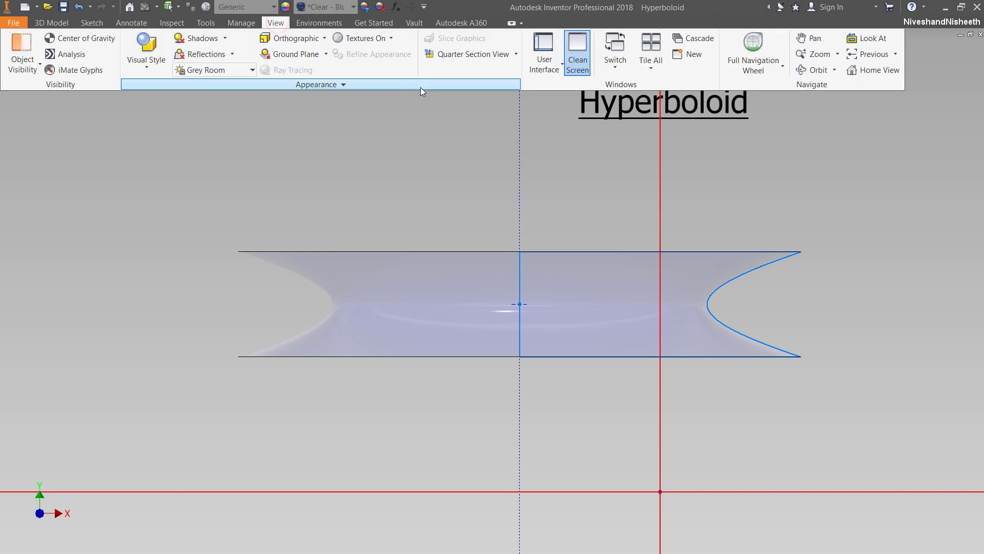
Turn off Clean Screen and save the Hyperboloid part with the model shown in its home view
click(578, 58)
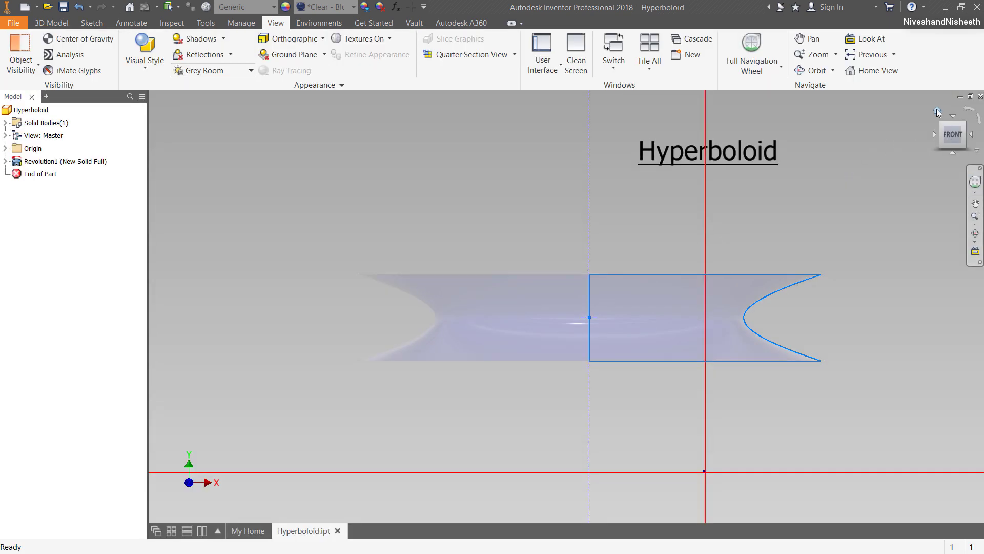
click(938, 112)
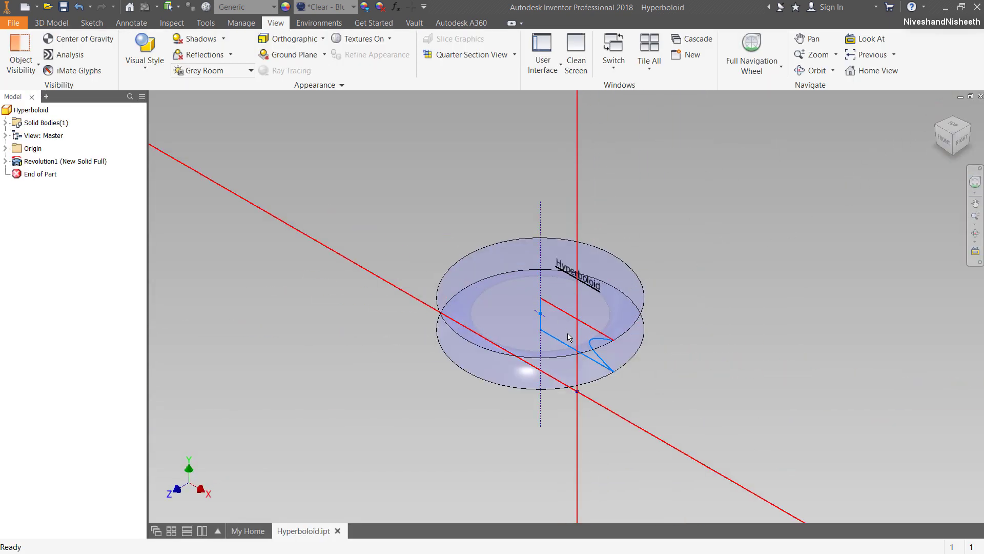
scroll(569, 337, up, 3)
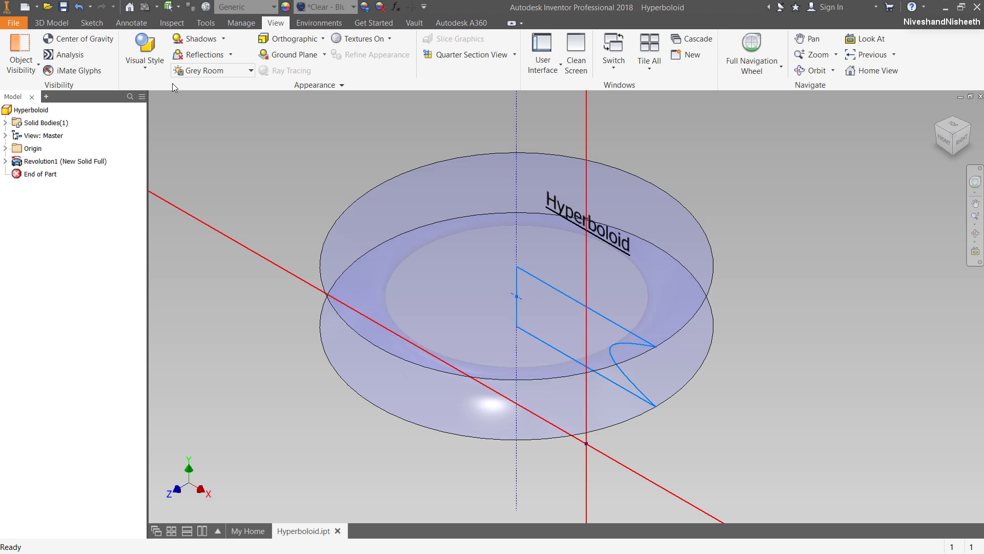
click(63, 19)
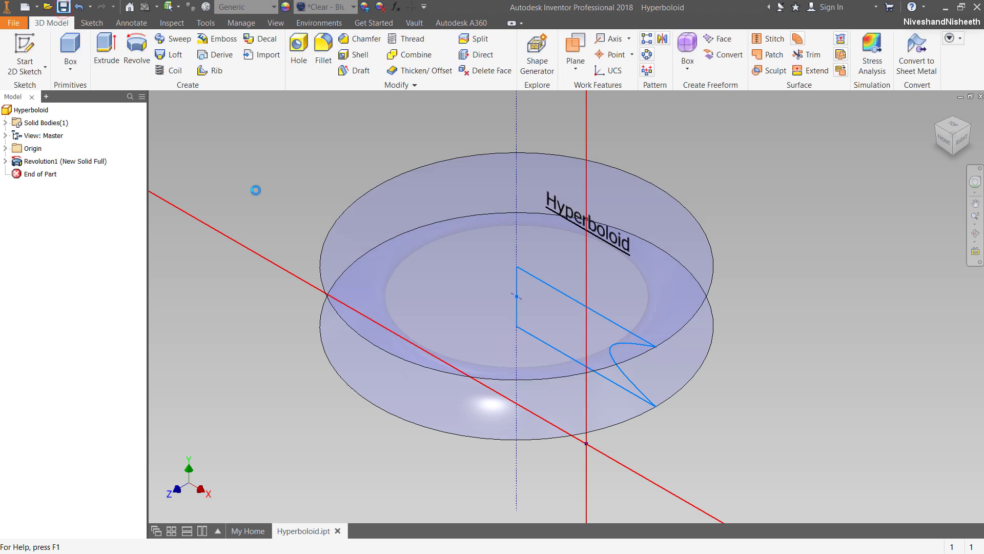